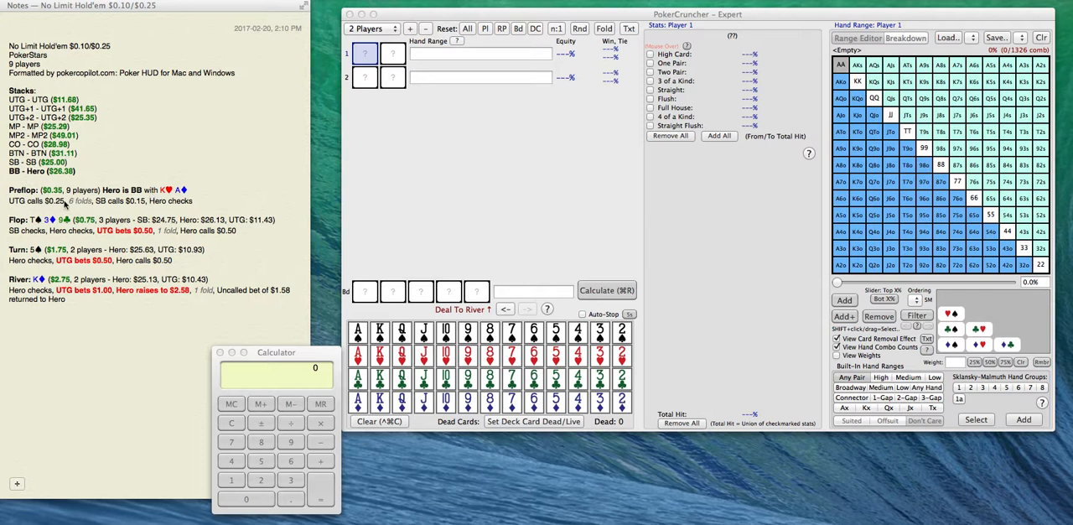
Put UTG's preflop call on its own line in the note, followed by a dash.
left_click(66, 204)
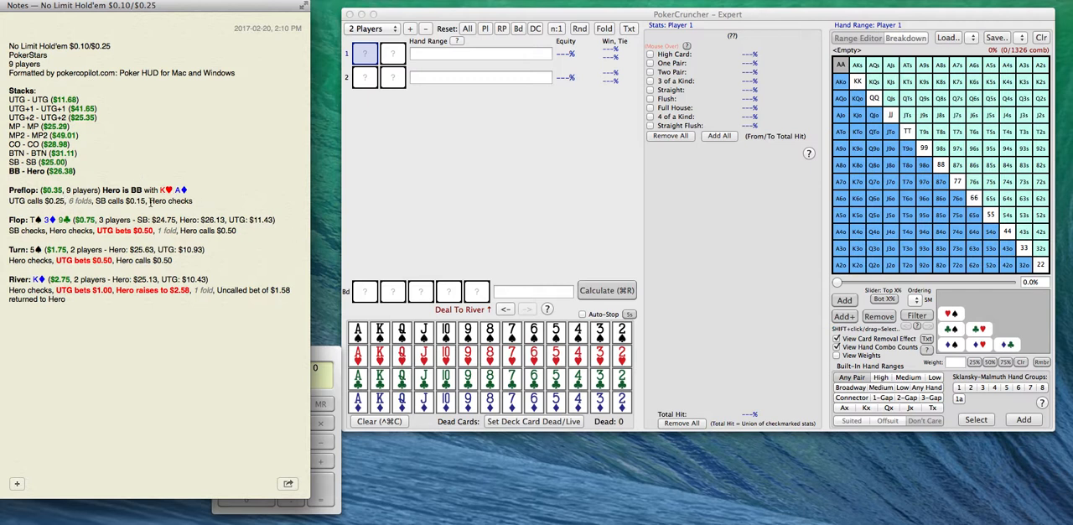
key("Return")
key("Return")
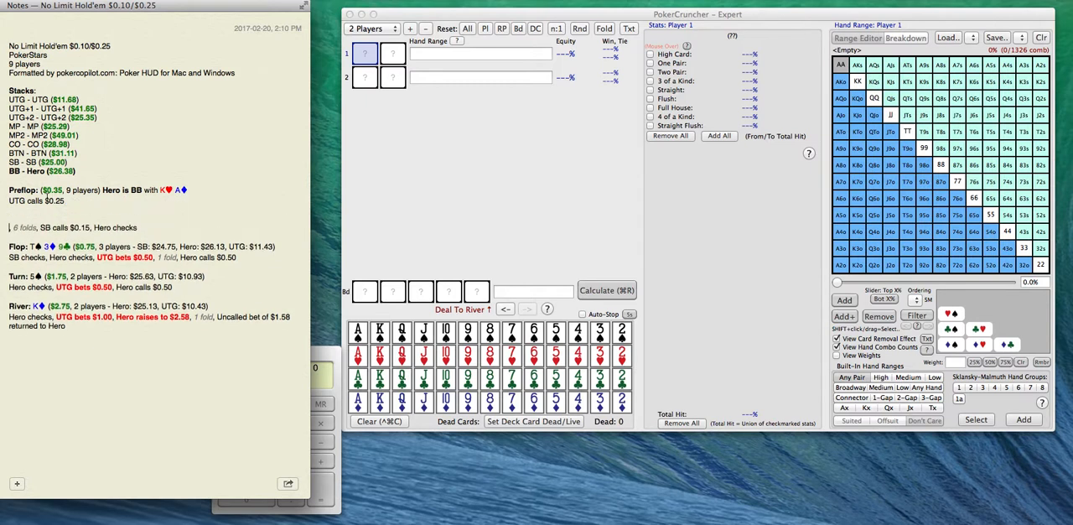
left_click(145, 208)
Load the saved Loose Calling Range as Player 2's hand range in PokerCruncher.
left_click(457, 82)
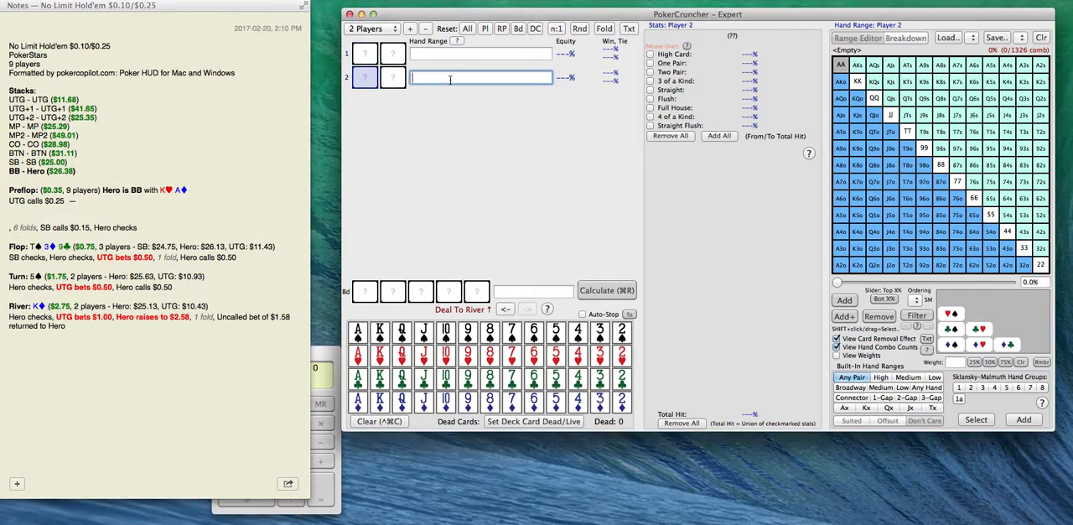
left_click(436, 54)
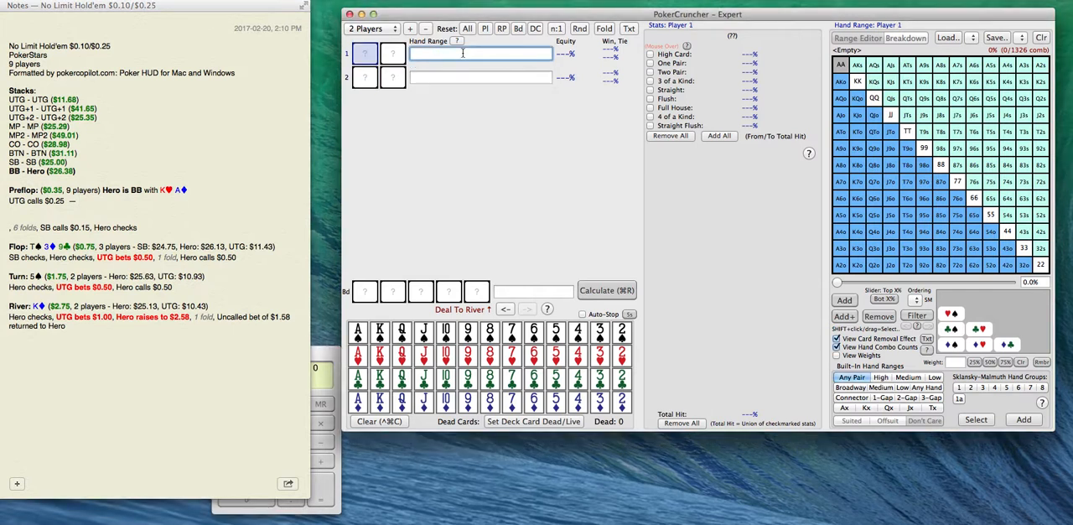
left_click(449, 76)
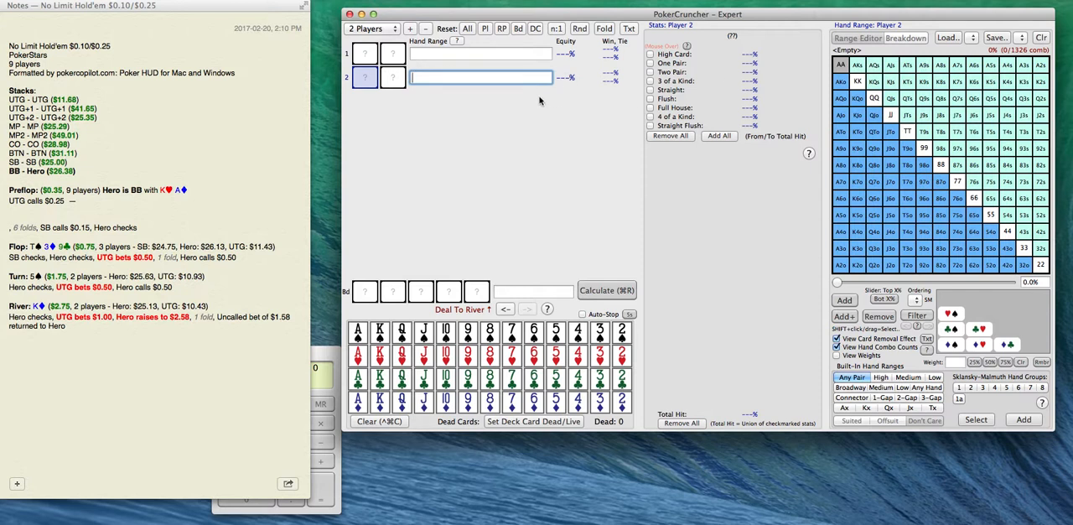
left_click(975, 38)
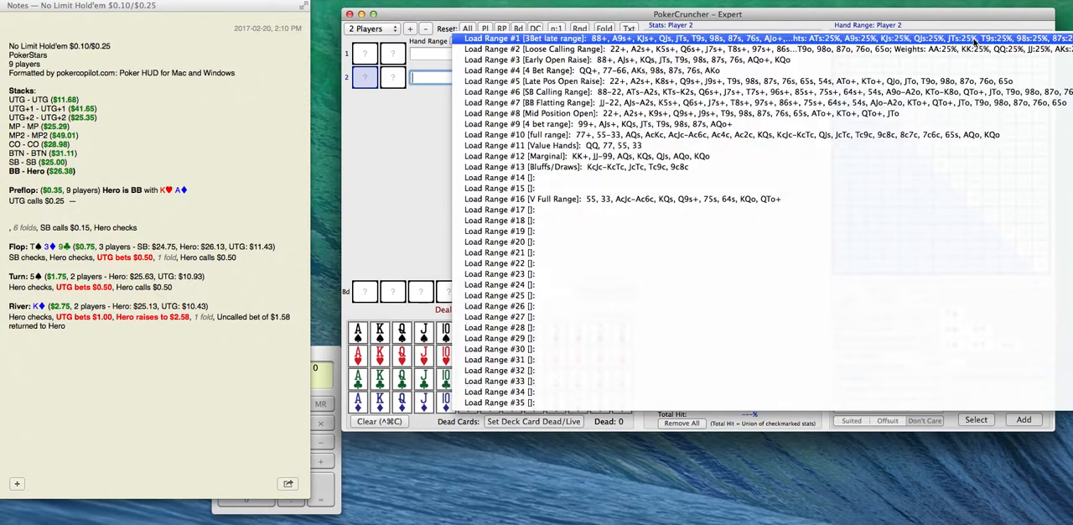
left_click(872, 50)
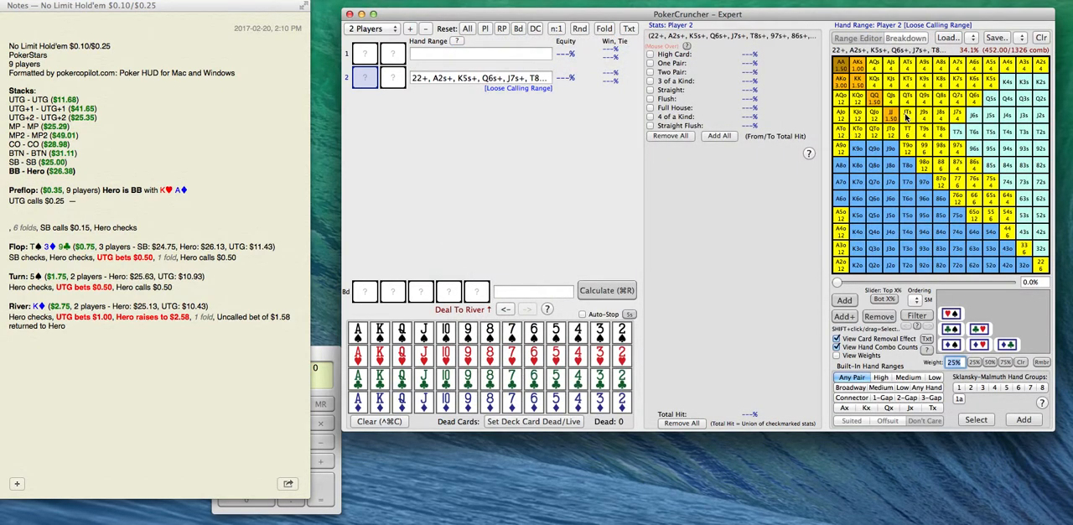
Remove 97s, 86s, 75s, 64s, 65s, 54s, K8s-K5s, Q8s-Q6s, J8s-J7s and T8s from Player 2's range.
left_click_drag(1009, 204, 957, 148)
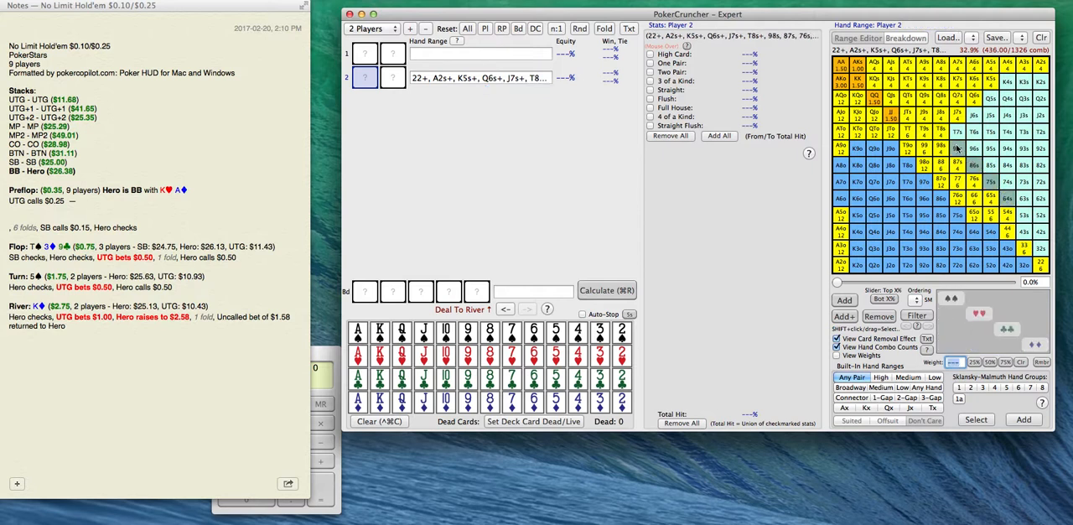
left_click_drag(1012, 218, 988, 195)
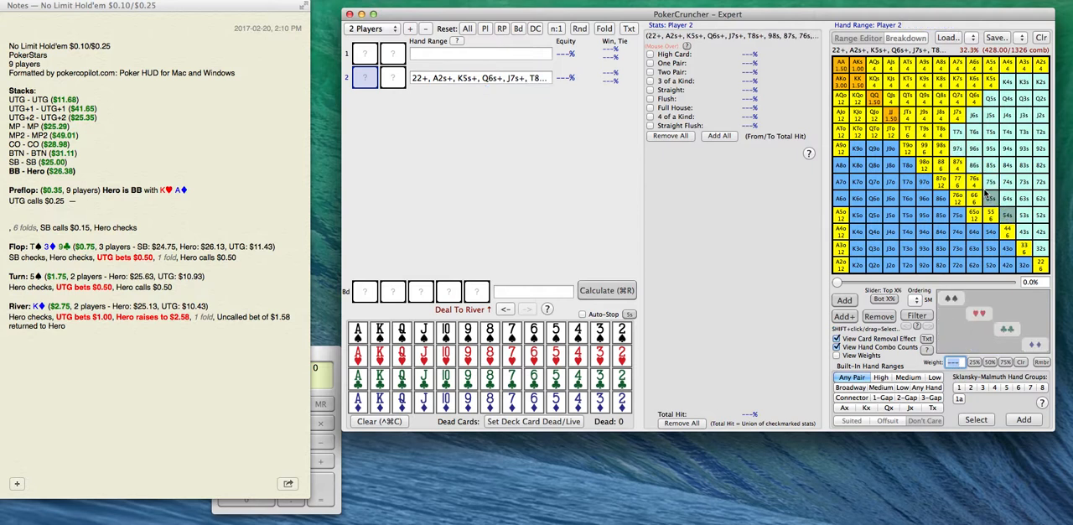
mouse_move(959, 120)
left_mouse_down()
mouse_move(957, 82)
mouse_move(977, 85)
mouse_move(940, 104)
mouse_move(943, 131)
left_mouse_up()
left_click(972, 101)
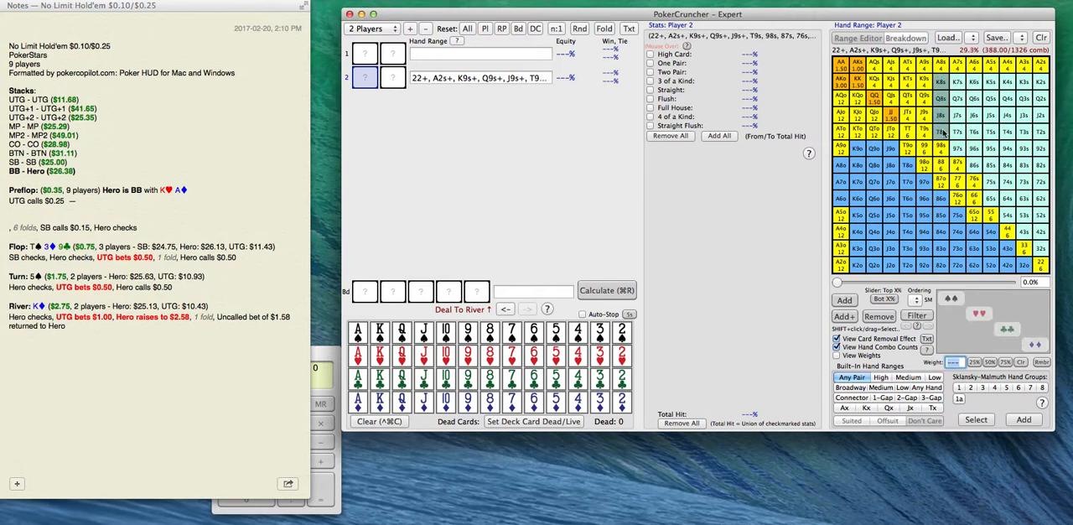
Remove K9s, Q9s, J9s, KTo, QTo, JTo, A9o and A5o-A2o from Player 2's range.
left_click(926, 115)
left_click_drag(926, 97, 923, 82)
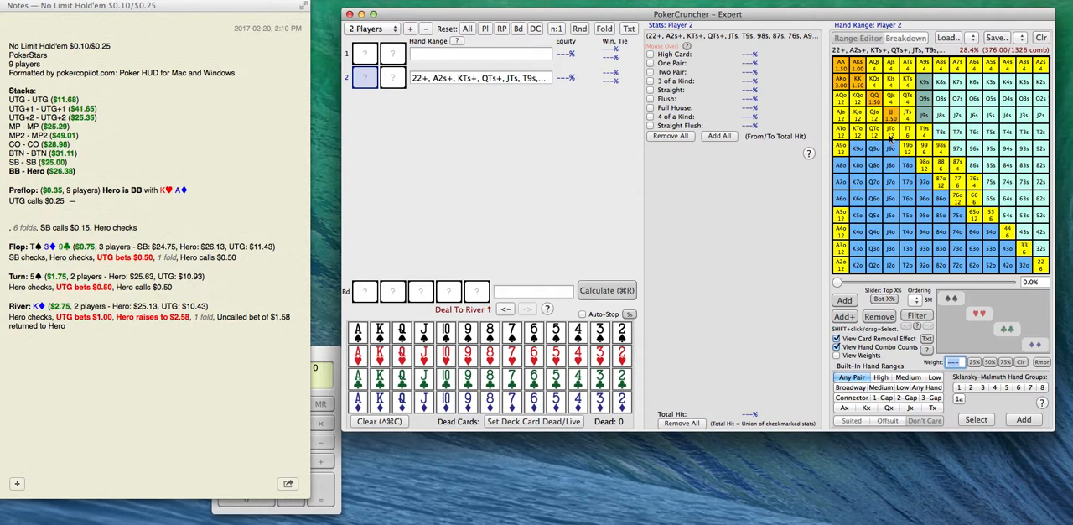
mouse_move(894, 138)
left_mouse_down()
mouse_move(872, 134)
mouse_move(843, 151)
left_mouse_up()
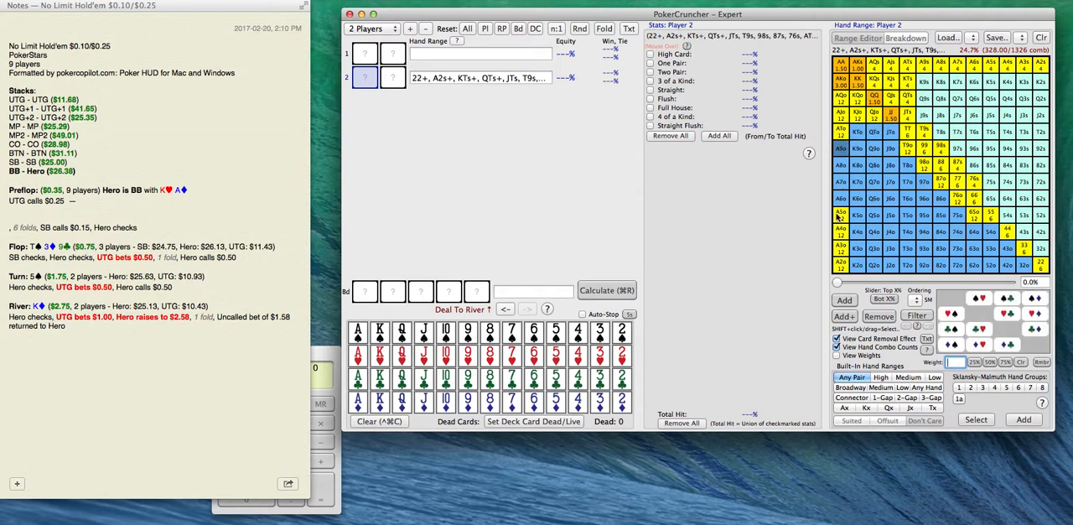
left_click_drag(843, 215, 845, 276)
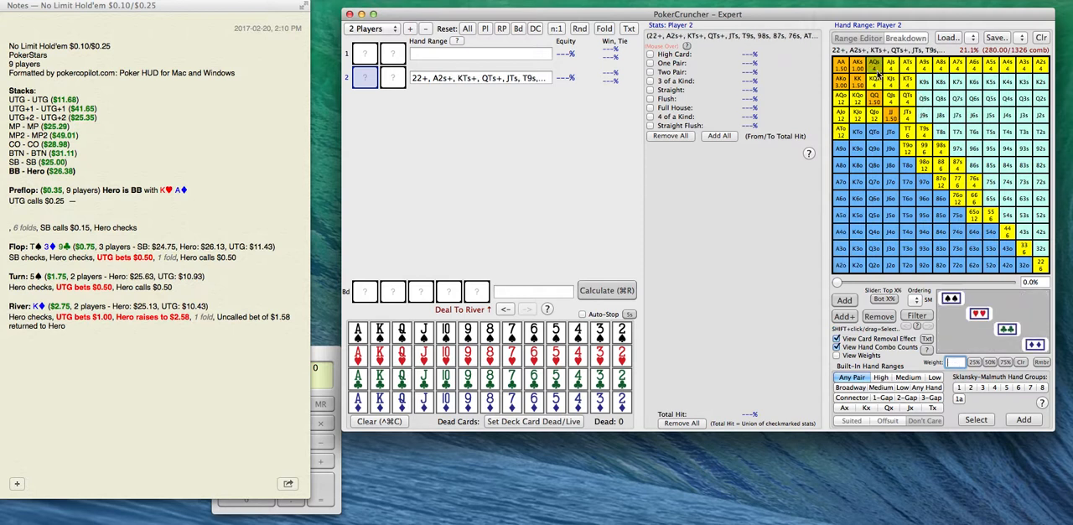
Weight AQs, AA and AQo at 25% in Player 2's range.
left_click(975, 363)
left_click(844, 69)
left_click(972, 362)
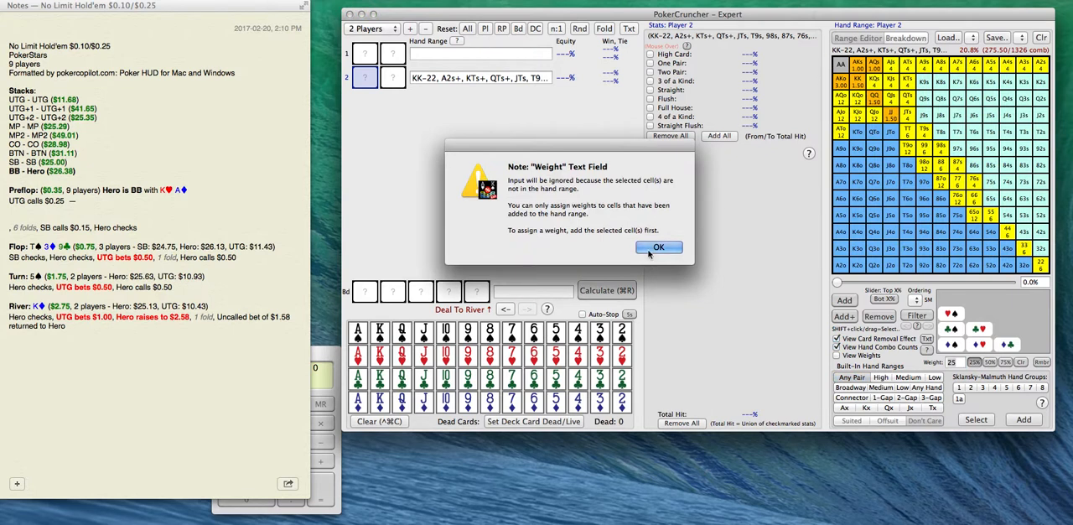
left_click(652, 249)
left_click(839, 71)
left_click(974, 362)
left_click(842, 66)
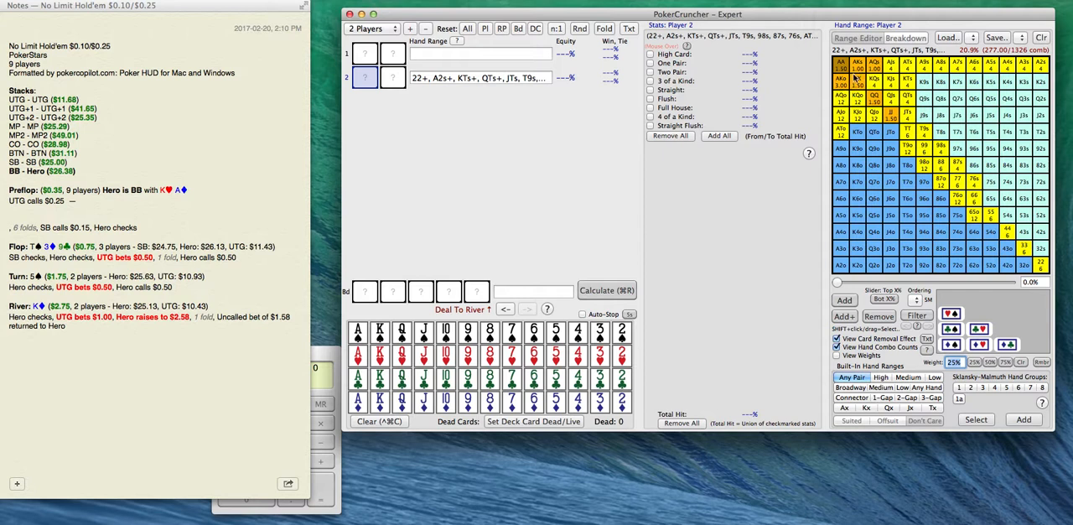
left_click(841, 99)
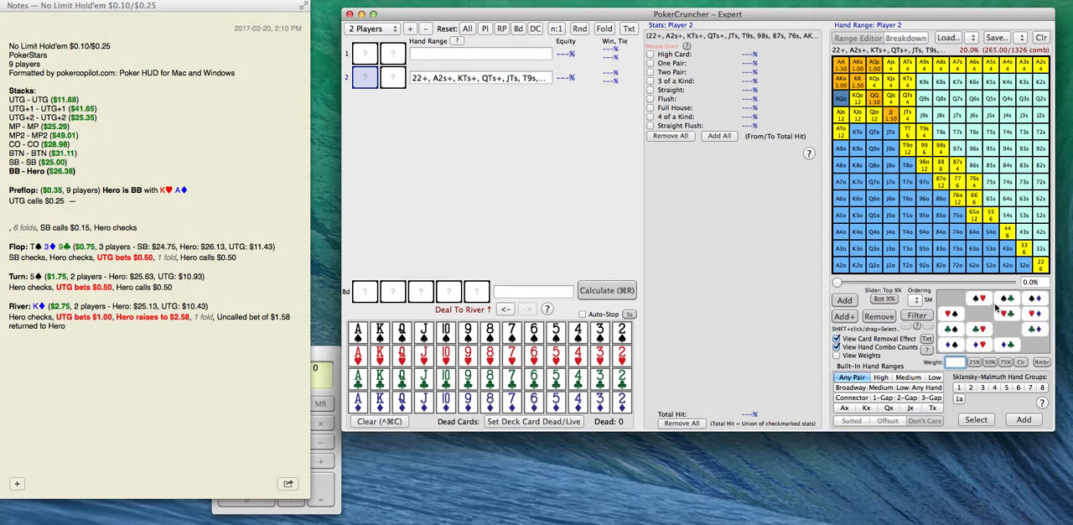
left_click(974, 362)
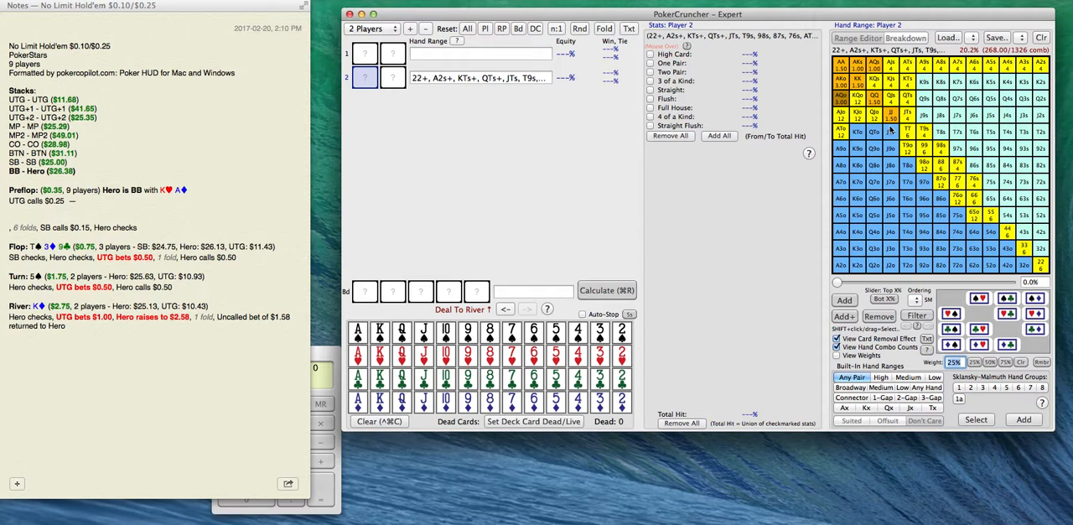
Remove 76o and 65o from Player 2's range and add K9s, K8s, Q9s and J9s.
mouse_move(975, 215)
left_mouse_down()
mouse_move(909, 158)
mouse_move(933, 176)
left_mouse_up()
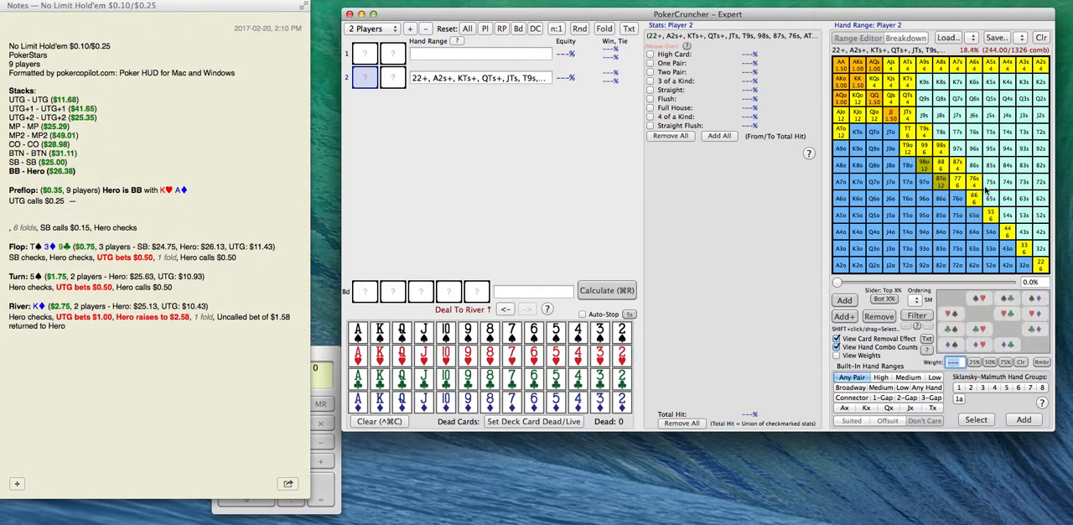
left_click_drag(924, 85, 939, 84)
left_click(923, 104)
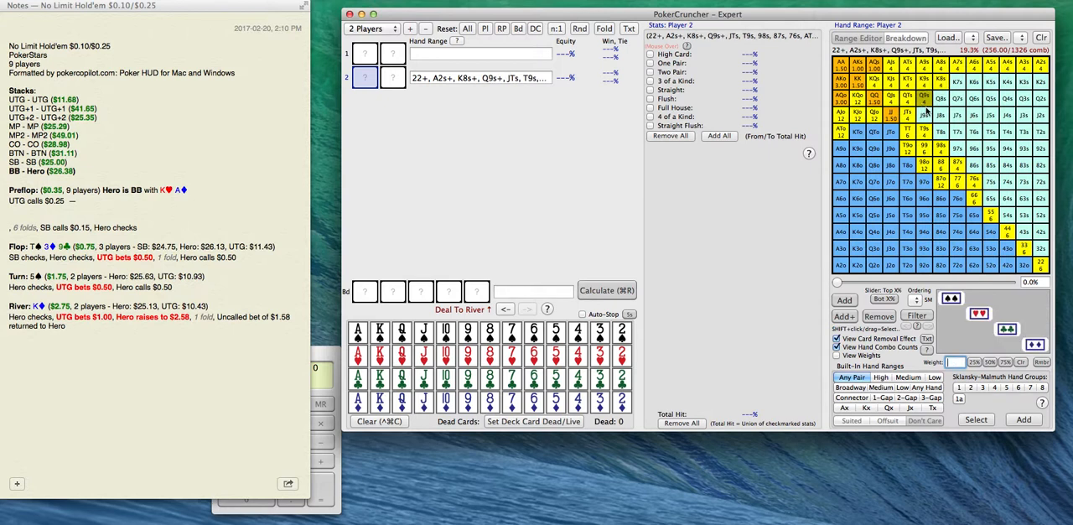
left_click(924, 118)
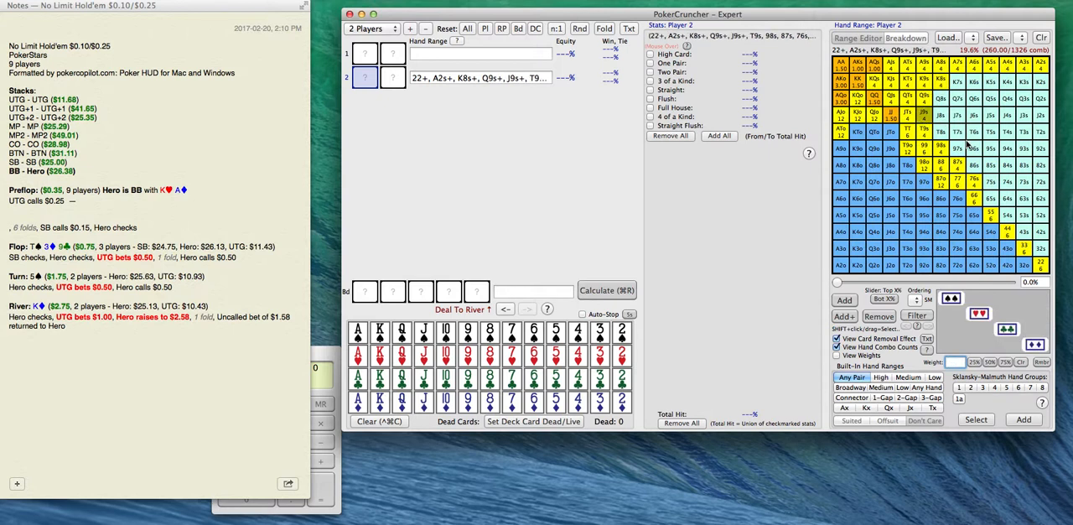
Copy Player 2's hand range into the note after "UTG calls $0.25 —" and append "- 260 combos".
left_click(492, 76)
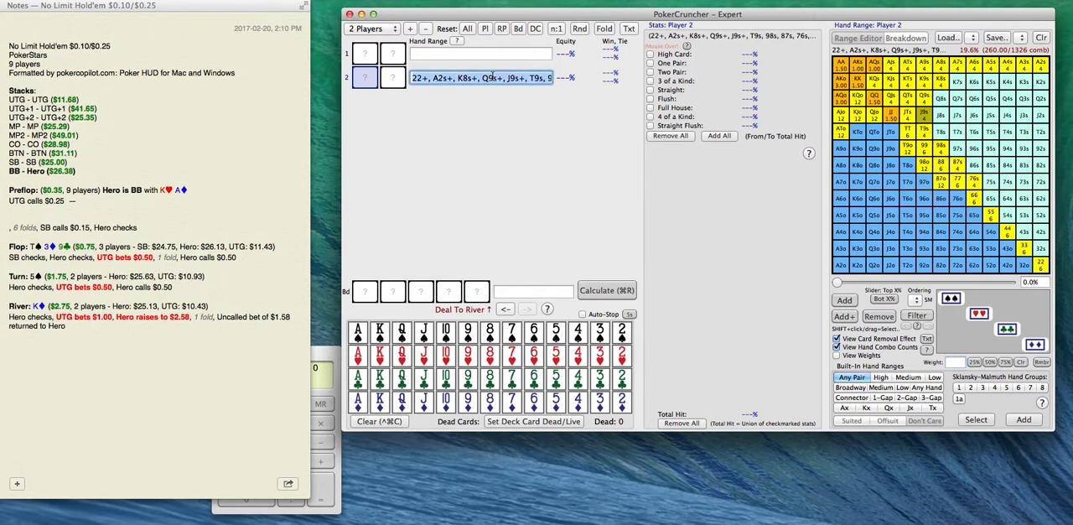
left_click(116, 199)
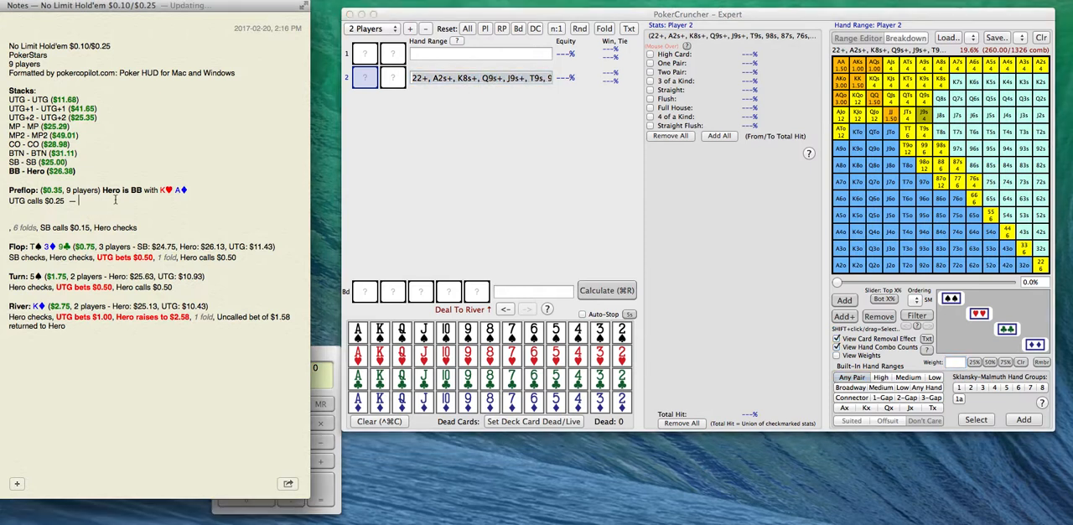
type("22+, A2s+, K8s+, Q9s+, J9s+, T9s, 98s, 87s, 76s, ATo+, KJo+, QJo, T9o, 98o, 87o; Weights: AA:25%, KK:25%, QQ:25%, JJ:25%, AKs:25%, AQs:25%, AKo:25%, AQo:25%")
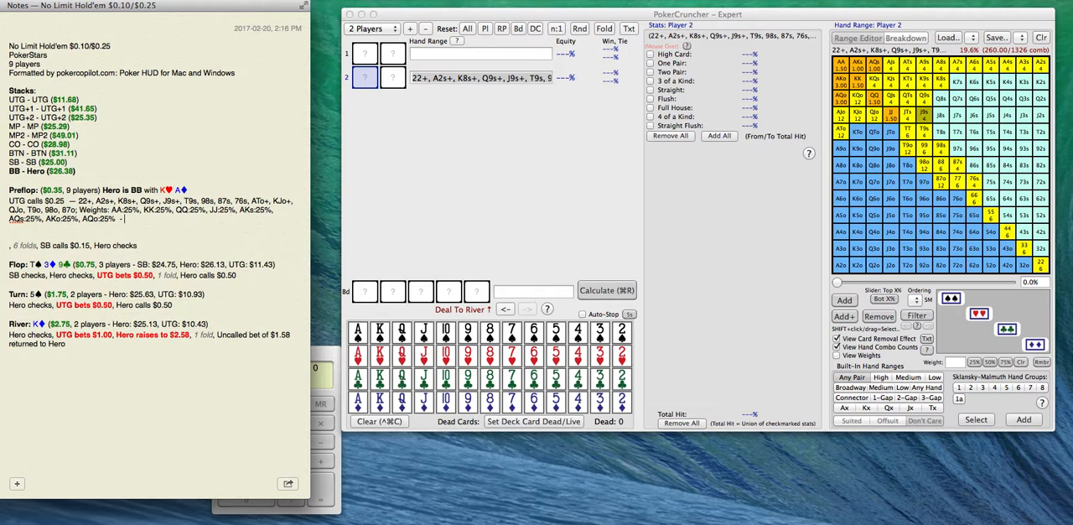
type("- 260 combo")
Move the preflop "Hero checks" to its own line in the note and add a dash after it.
left_click(94, 245)
key("Return")
key("Return")
left_click(72, 259)
type("—")
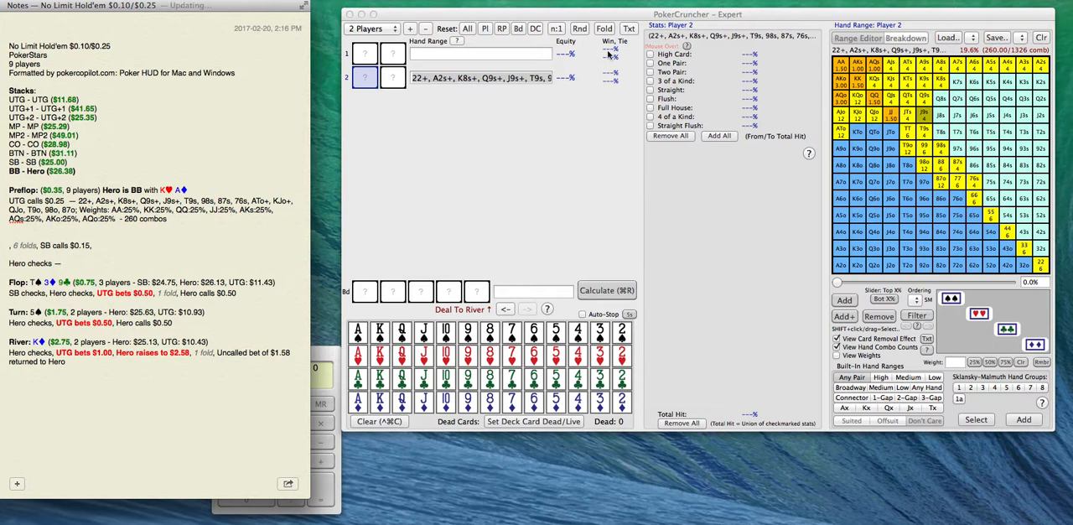
Set Player 1's hand range in PokerCruncher to 100% of hands.
left_click(529, 55)
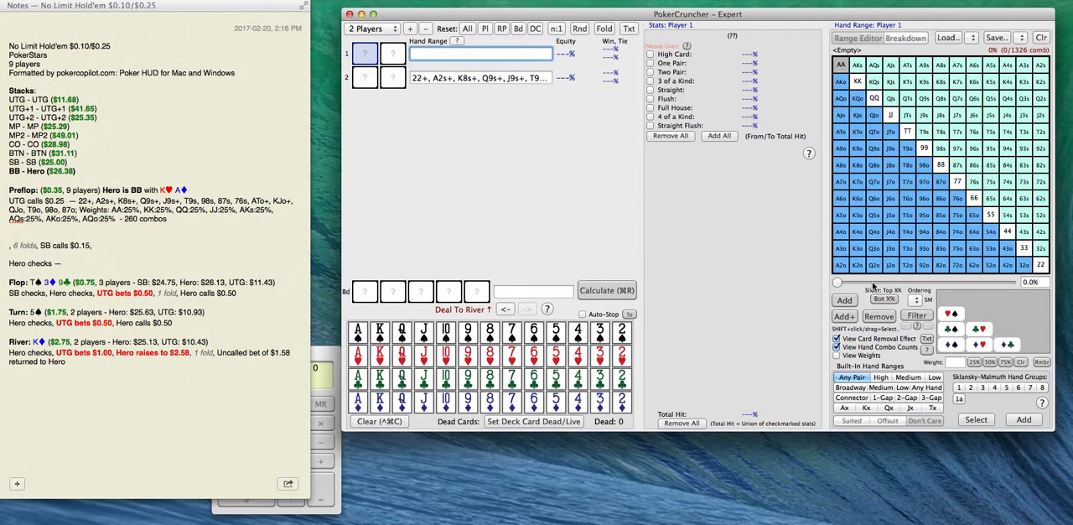
left_click_drag(872, 283, 1012, 282)
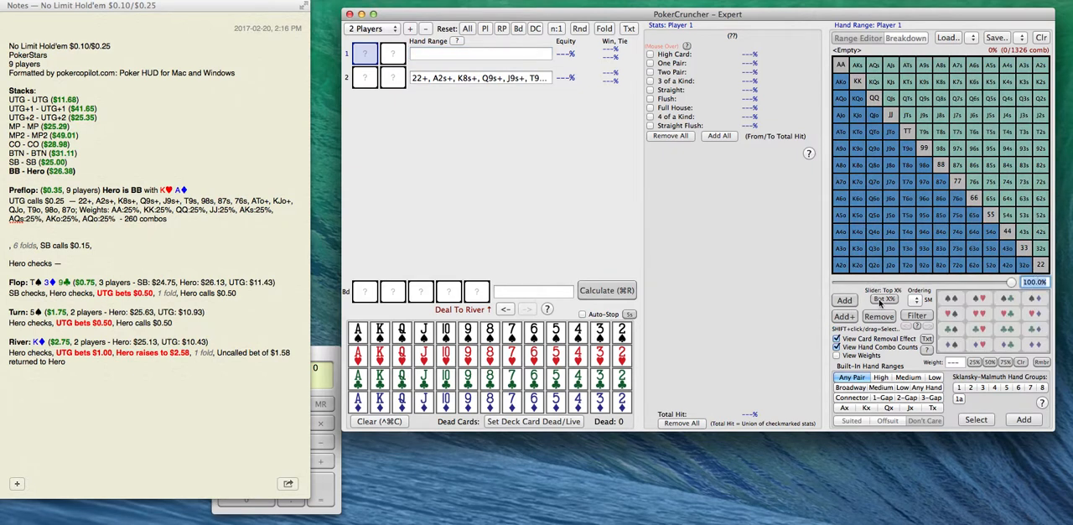
left_click(844, 300)
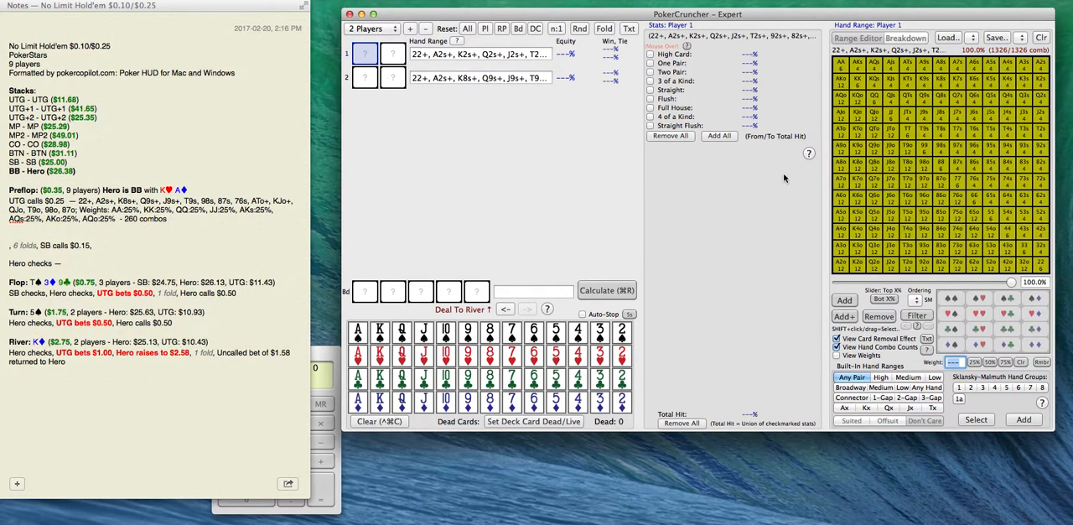
Copy Player 1's full hand range into the note after the preflop "Hero checks —".
left_click(472, 57)
key("super+a")
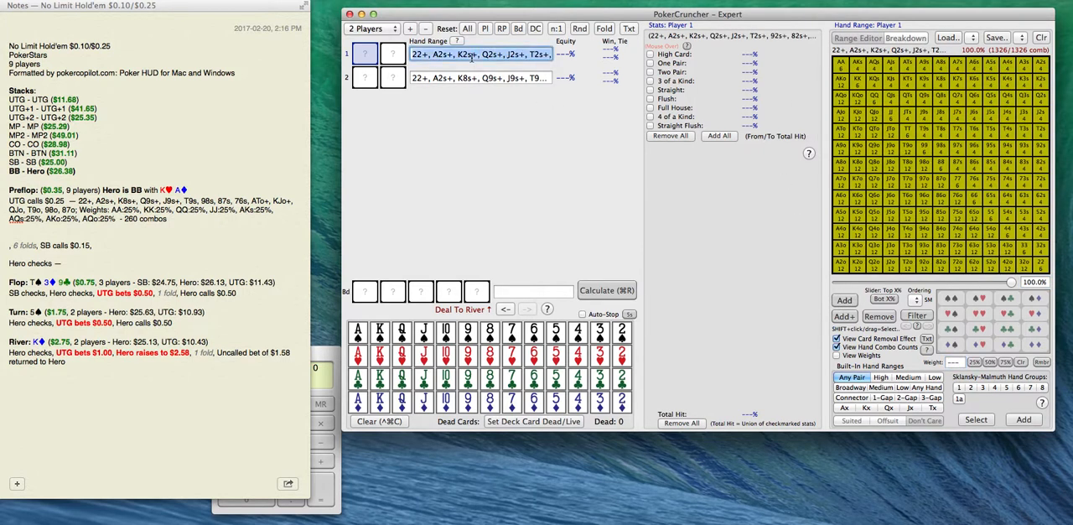
left_click(81, 263)
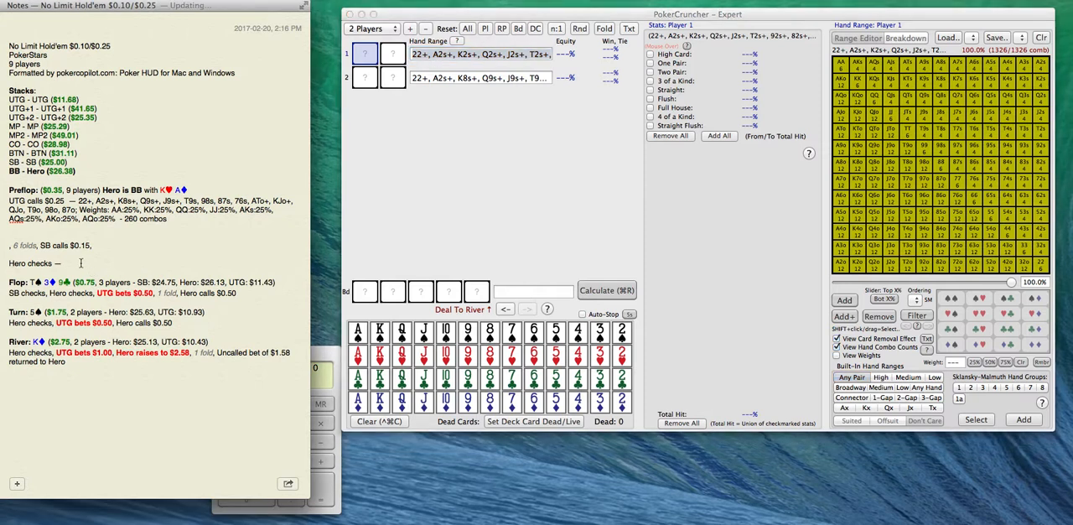
type("22+, A2s+, K2s+, Q2s+, J2s+, T2s+, 92s+, 82s+, 72s+, 62s+, 52s+, 42s+, 32s, A2o+, K2o+, Q2o+, J2o+, T2o+, 92o+, 82o+, 72o+, 62o+, 52o+, 42o+, 32o")
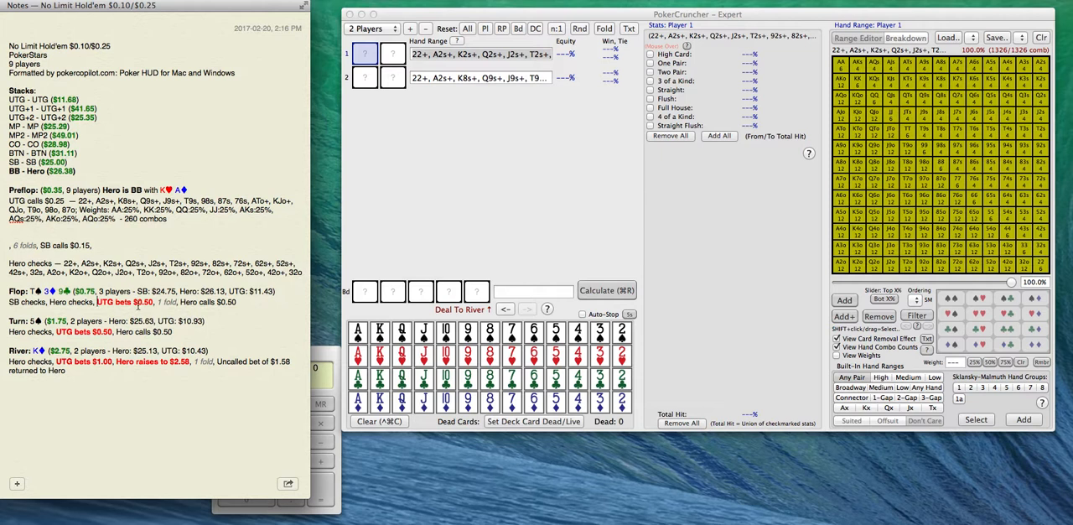
Split the flop action in the note so UTG's bet, the fold and Hero's call each stand on separate lines.
key("Return")
key("Return")
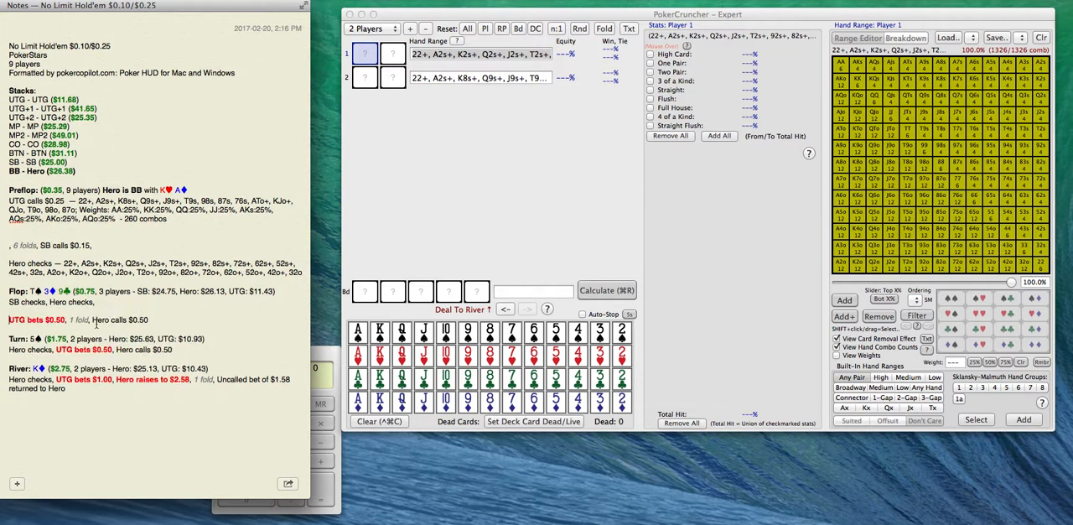
left_click(92, 319)
key("Return")
key("Return")
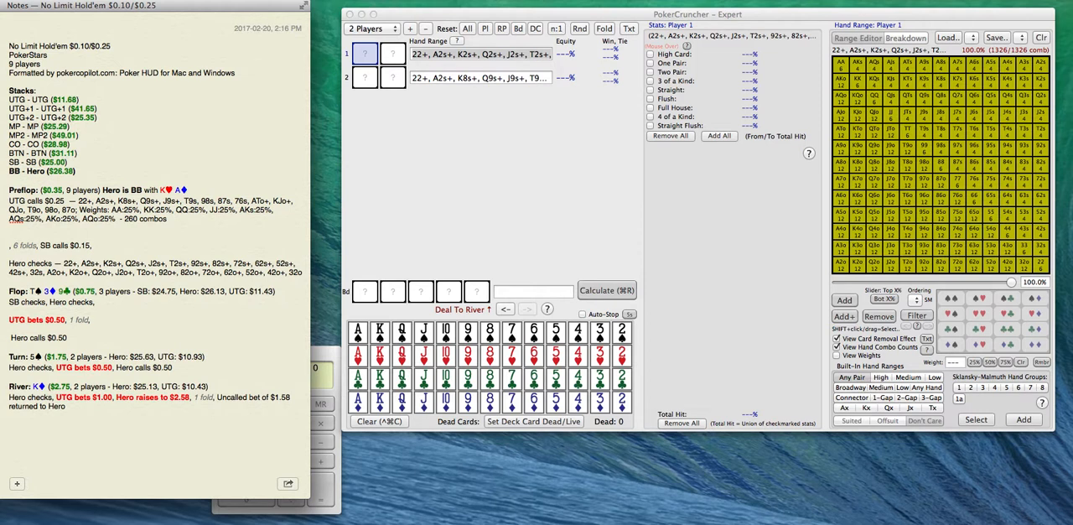
left_click(69, 320)
key("Return")
key("Return")
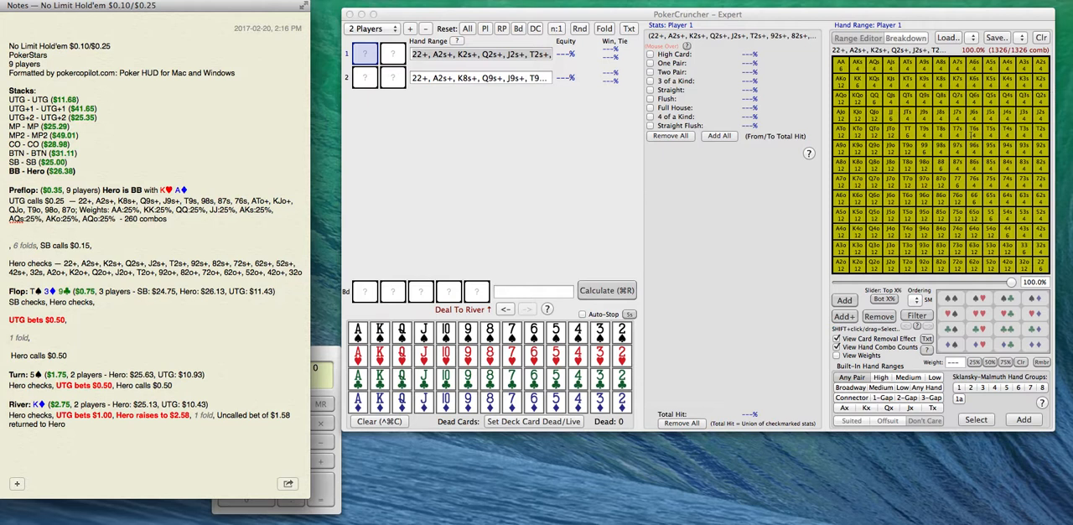
Select Hero's preflop range text in the note and load the saved "BB Flatting Range" for Player 1 in PokerCruncher.
left_click(197, 242)
left_click_drag(64, 262, 286, 280)
left_click(819, 168)
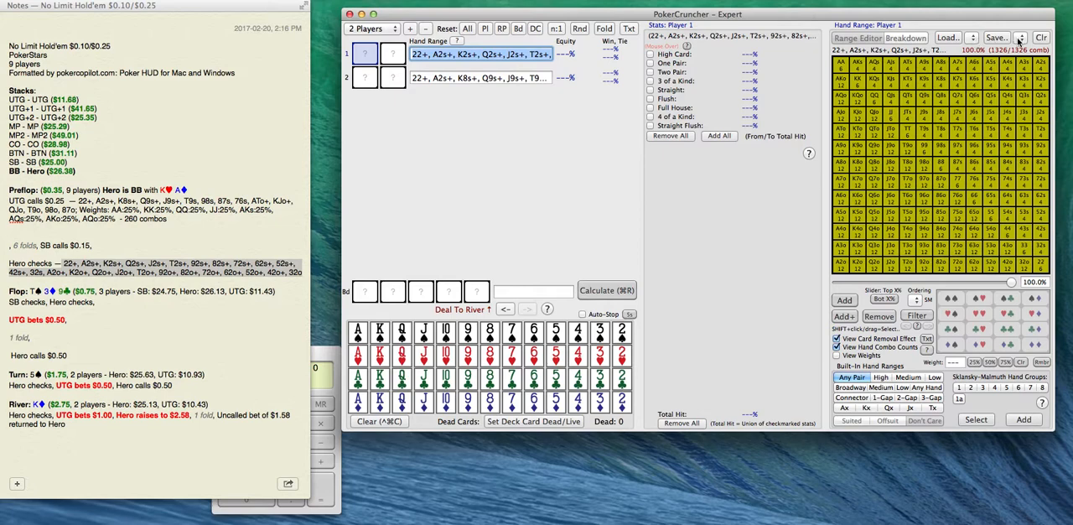
left_click(975, 40)
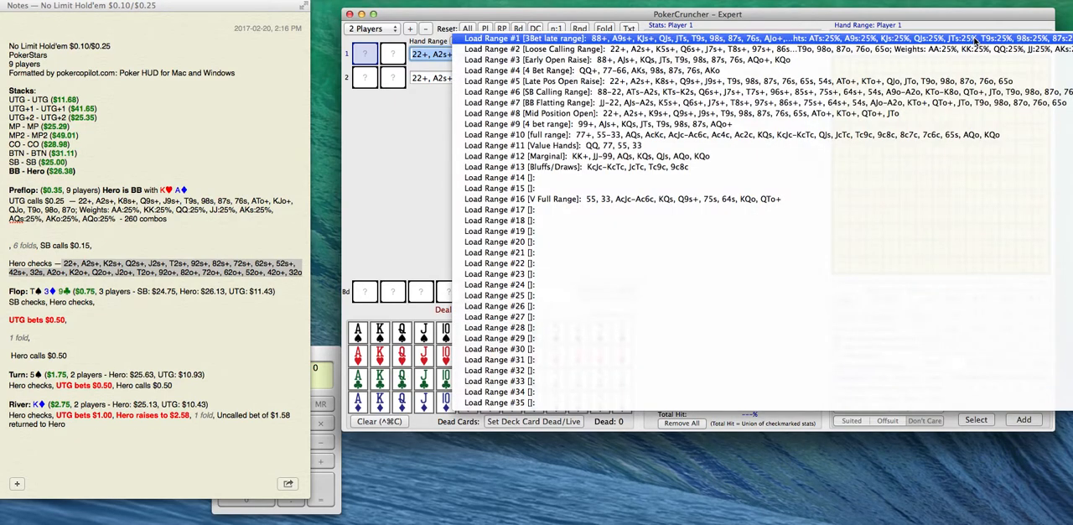
left_click(943, 105)
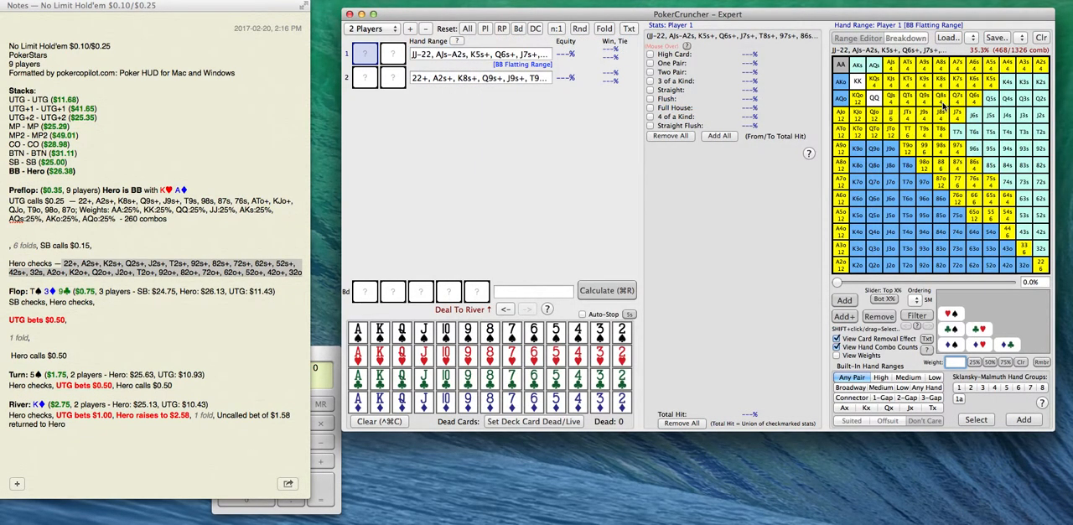
Remove JJ, 64s and Q6s from Player 1's hand range.
left_click(896, 117)
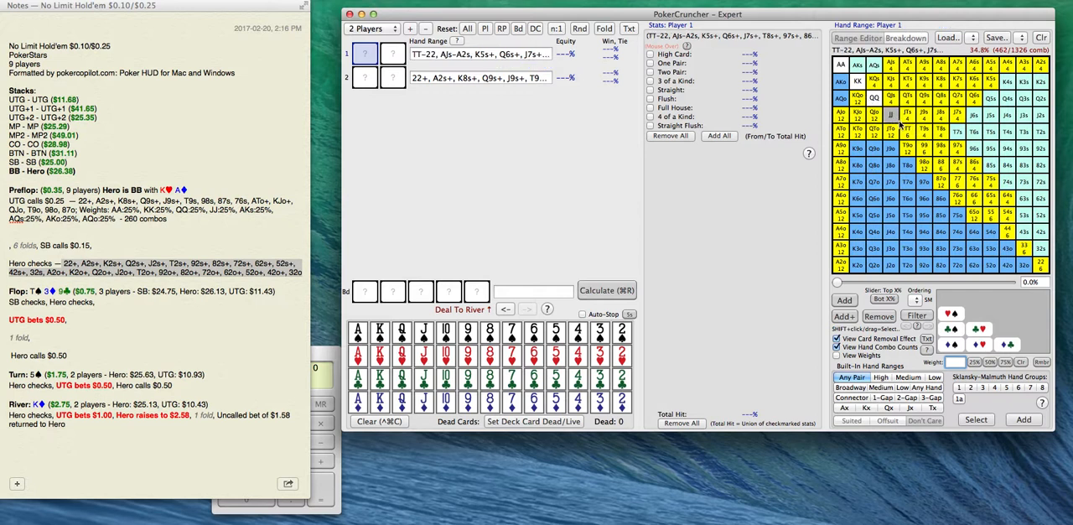
left_click(1011, 204)
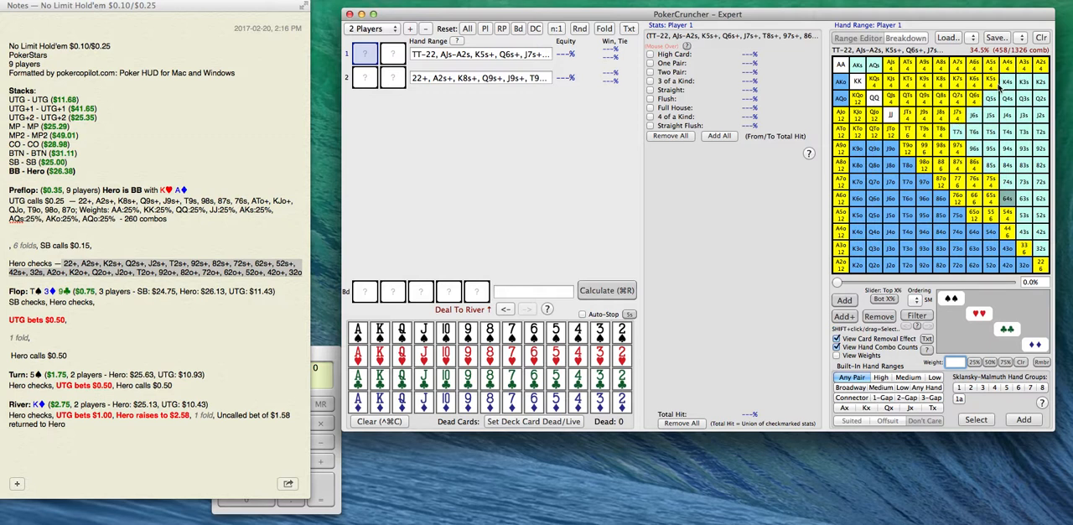
mouse_move(961, 117)
left_mouse_down()
mouse_move(943, 118)
mouse_move(954, 100)
left_mouse_up()
left_click(941, 117)
left_click(954, 117)
left_click(962, 102)
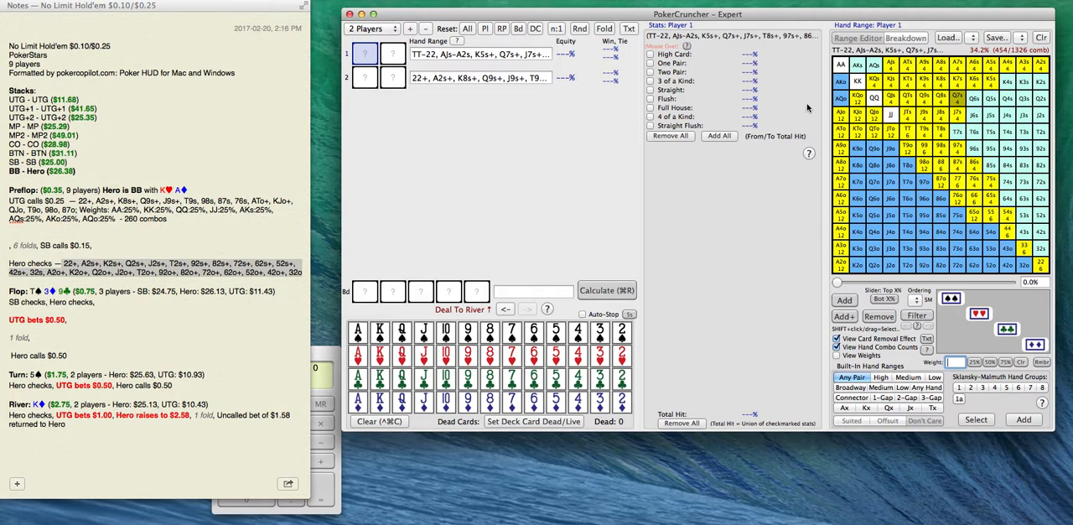
Replace the range after the preflop "Hero checks —" in the note with Player 1's trimmed range from PokerCruncher.
left_click(481, 55)
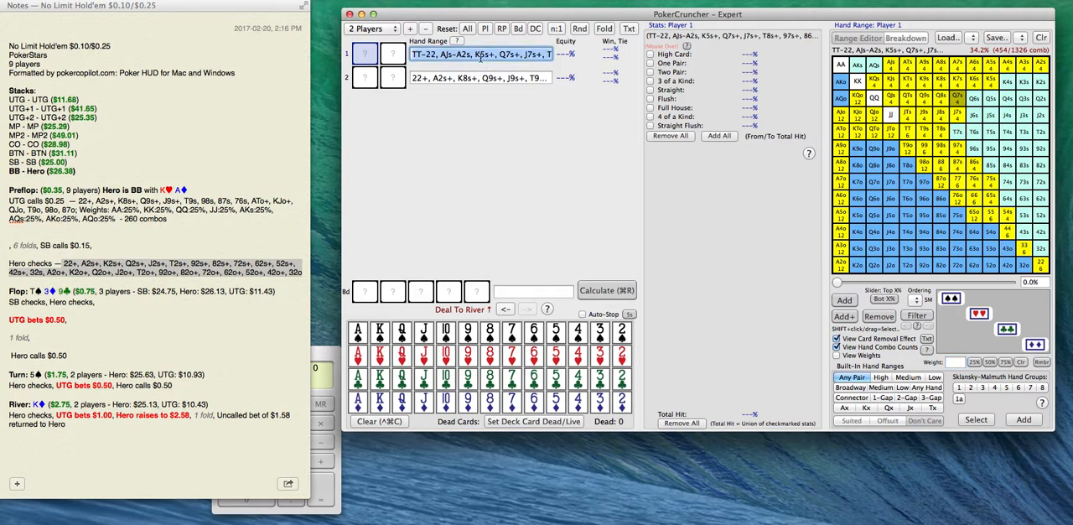
left_click(120, 255)
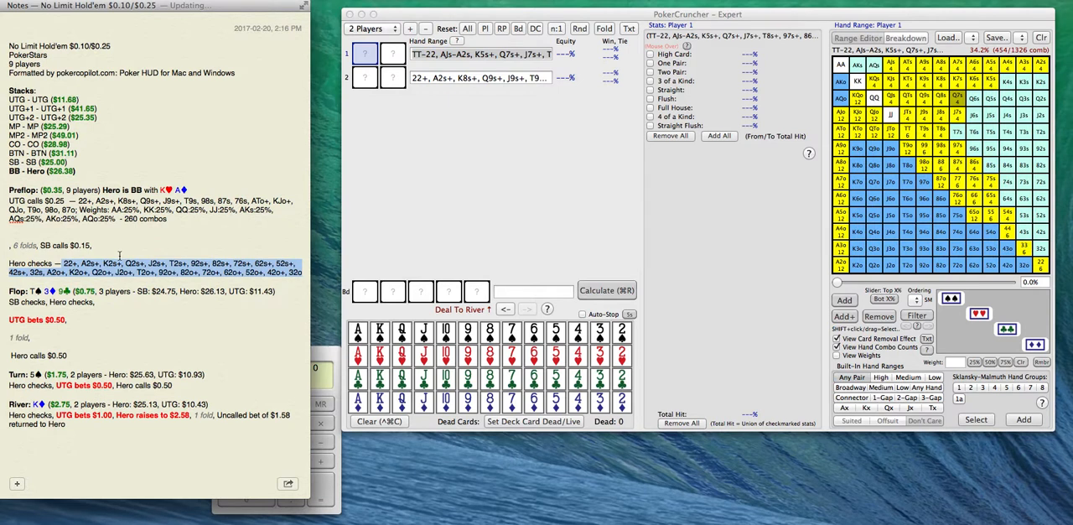
type("TT-22, AJs-A2s, K5s+, Q7s+, J7s+, T8s+, 97s+, 86s+, 75s+, 65s, 54s, AJo-A2o, KTo+, QTo+, JTo, T9o, 98o, 87o, 76o, 65o")
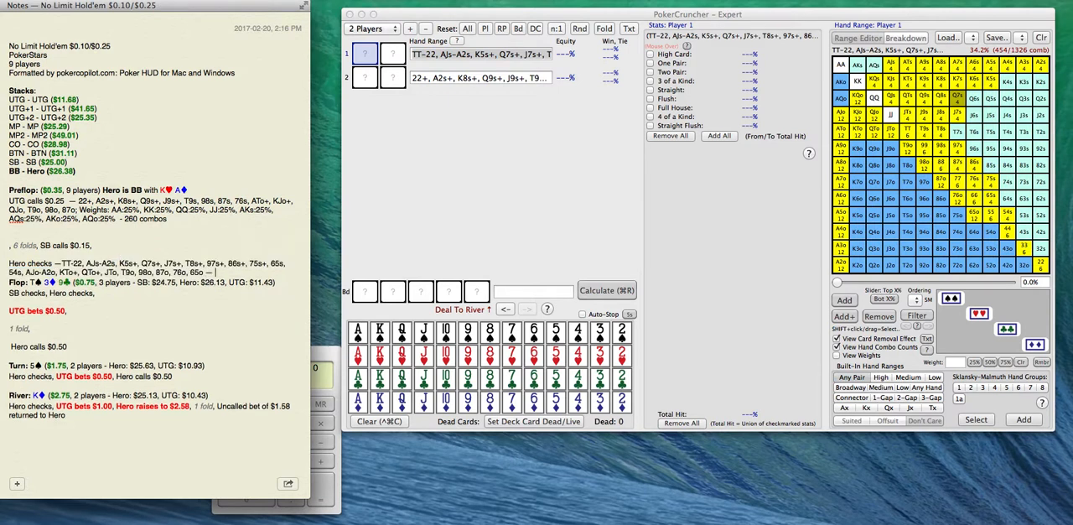
Add "450 combos" after Hero's preflop range in the note and leave a blank line before the flop.
type("450 combos")
key("BackSpace")
key("BackSpace")
key("BackSpace")
type("mbos")
key("Return")
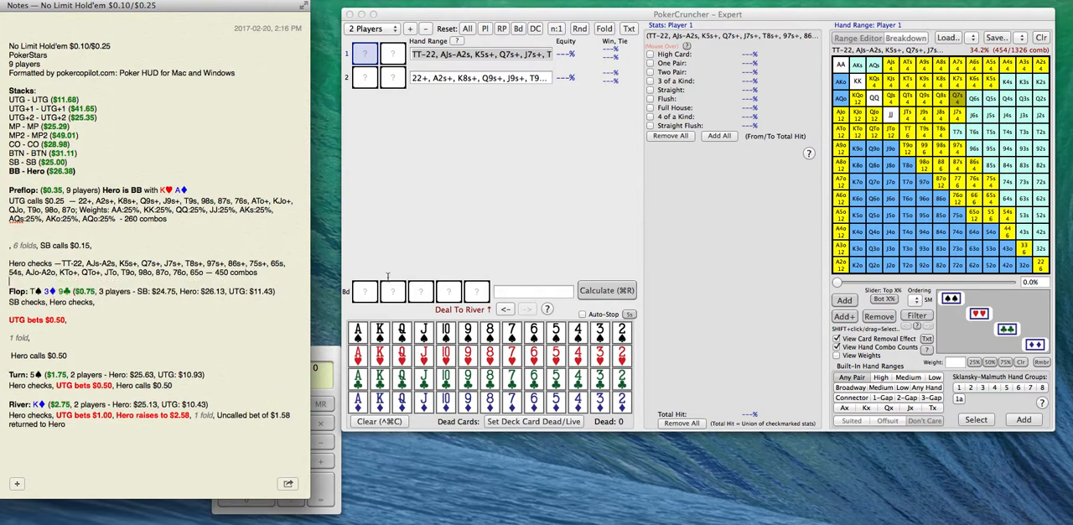
Save Player 1's range in PokerCruncher over saved range #10, keeping the name "full range".
left_click(461, 234)
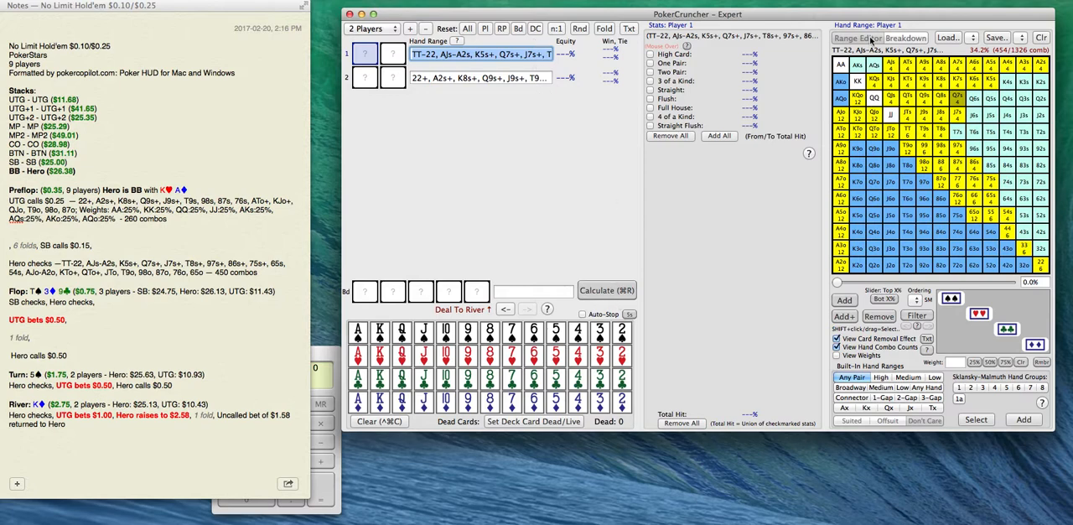
left_click(1022, 39)
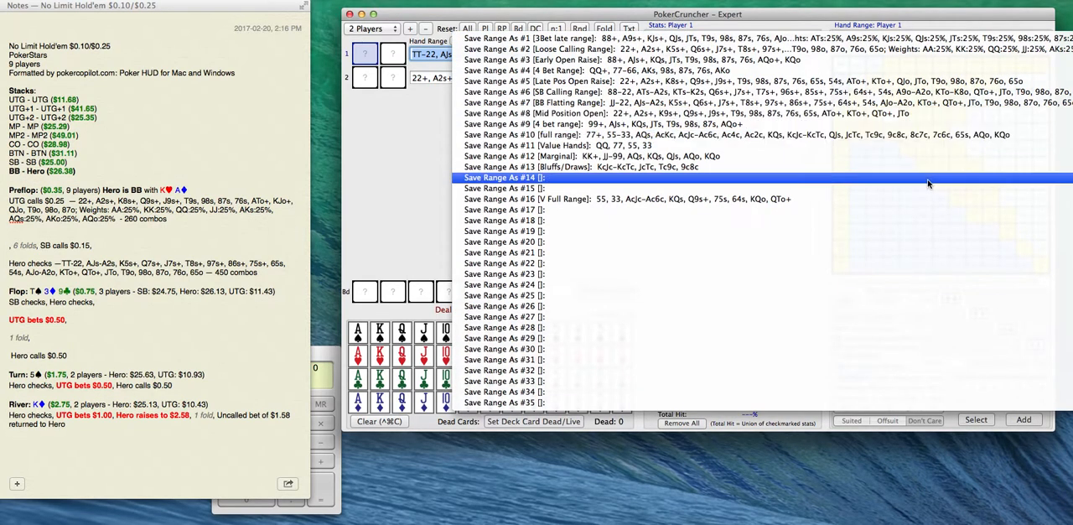
left_click(632, 135)
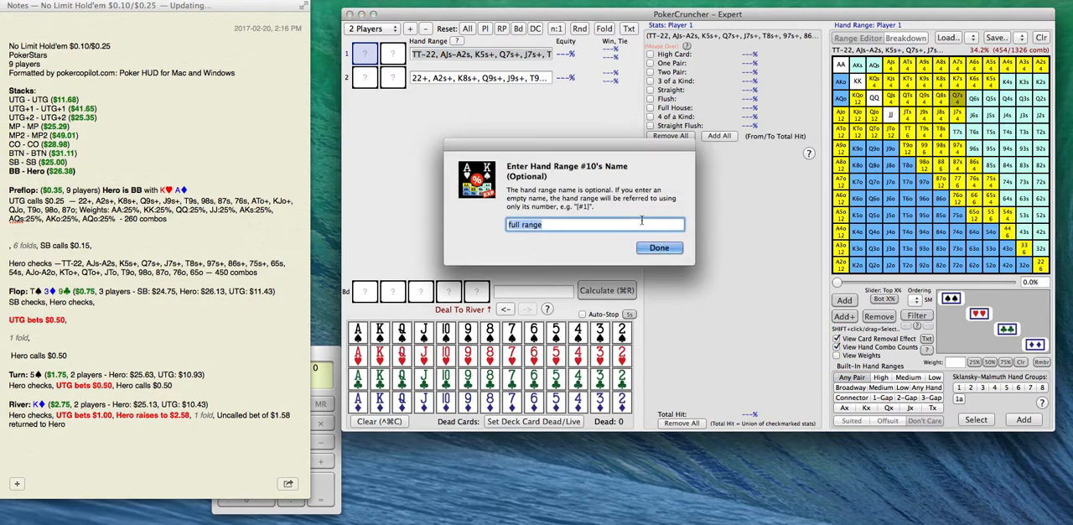
key("Return")
Save Player 2's range over saved range #16, "V Full Range", and calculate both players' preflop equities.
left_click(501, 77)
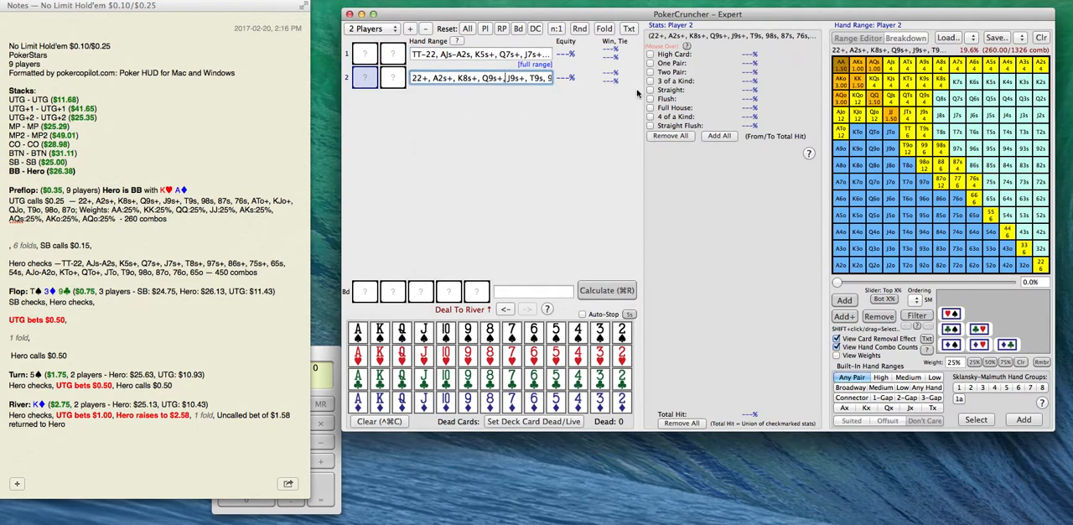
left_click(1022, 39)
left_click(981, 201)
key("Return")
left_click(599, 292)
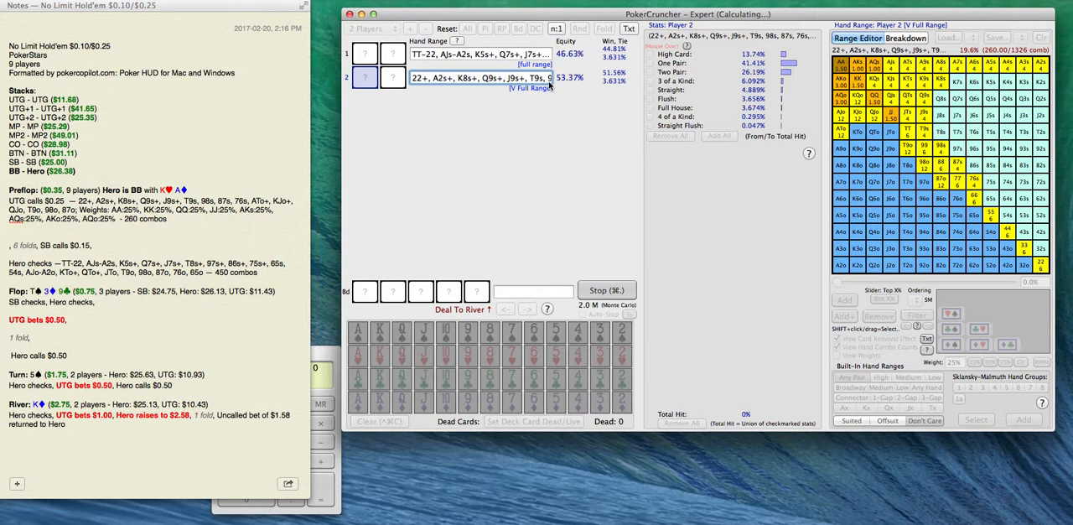
left_click(599, 292)
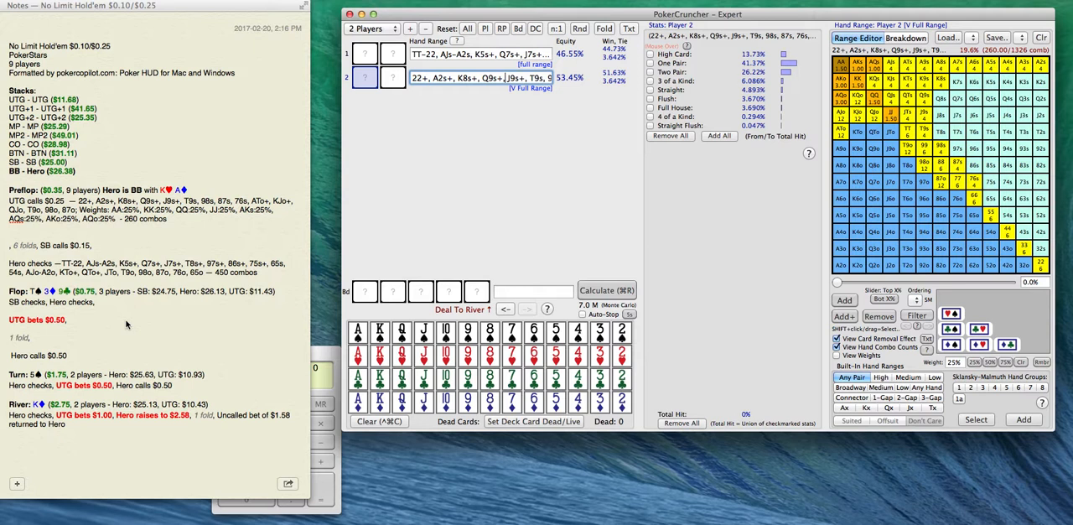
Set the flop on the board to Ts 3d 9c and calculate both players' equities on it.
left_click(366, 294)
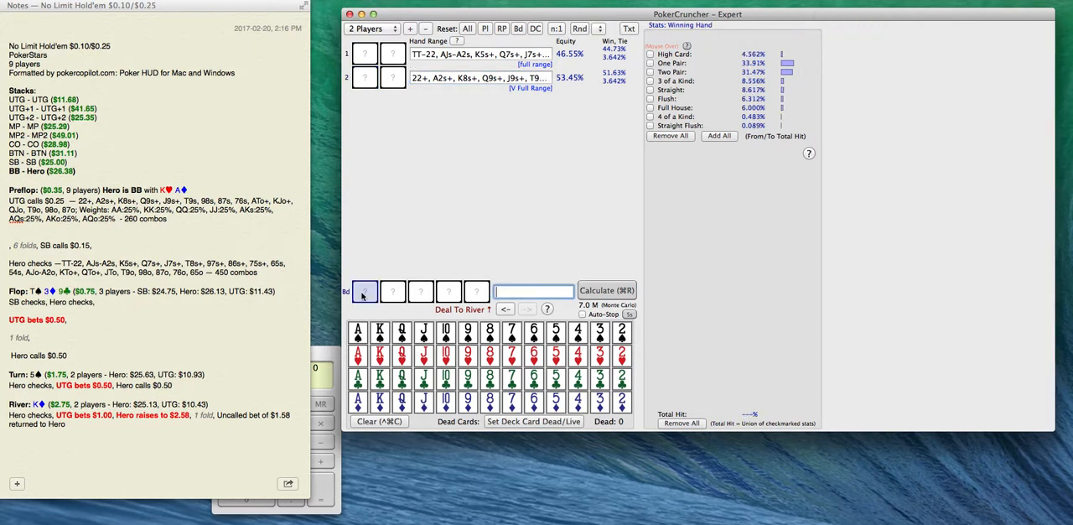
left_click(445, 337)
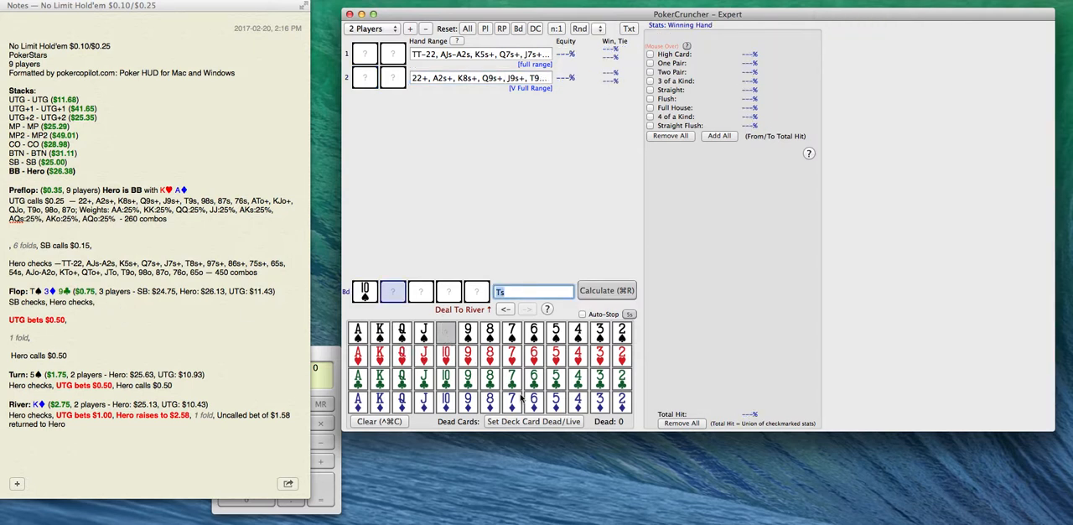
left_click(604, 405)
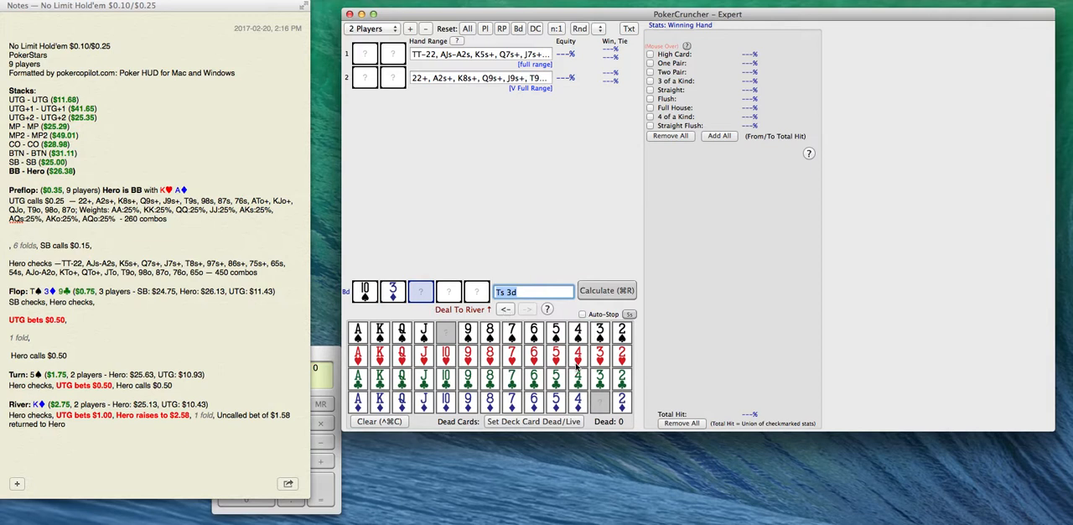
left_click(468, 378)
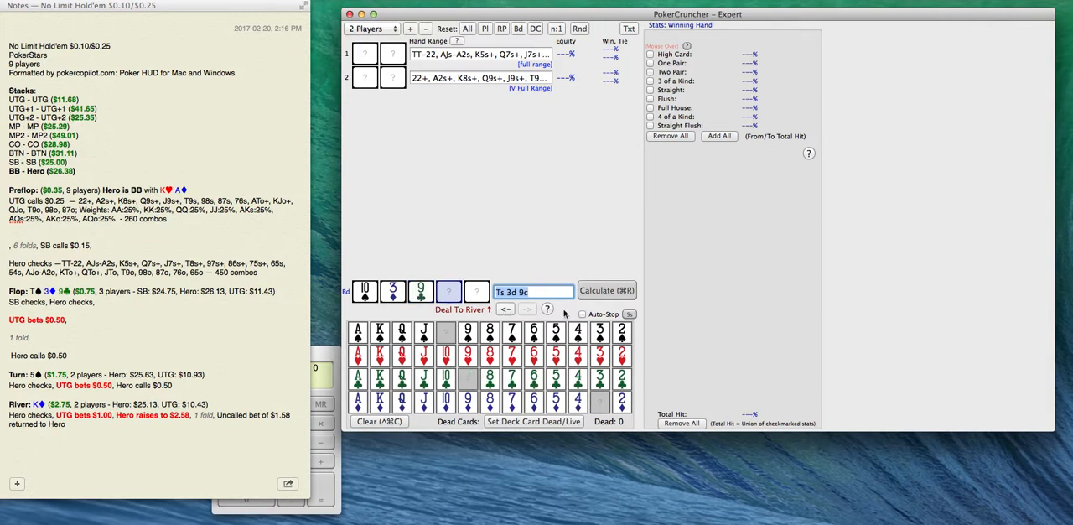
left_click(615, 291)
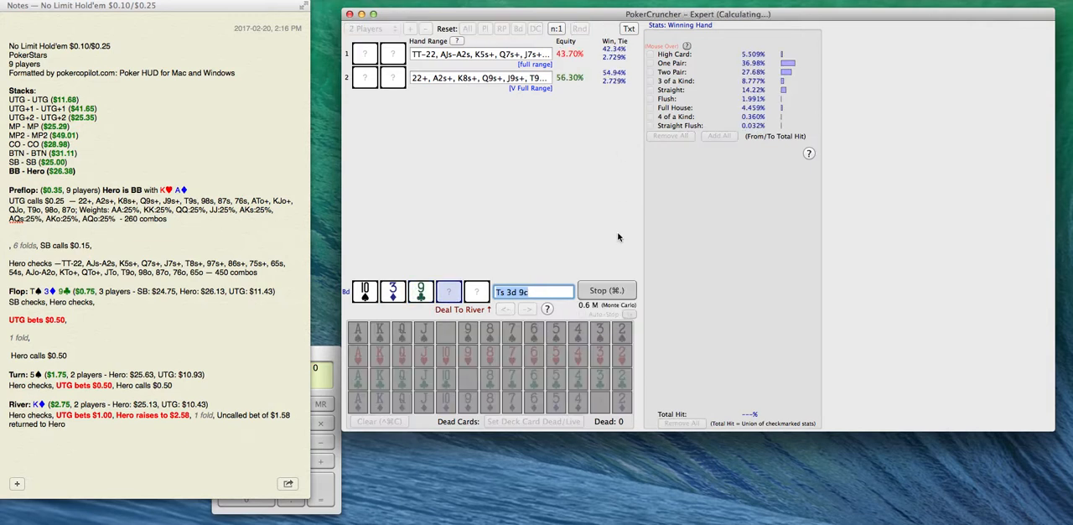
left_click(591, 294)
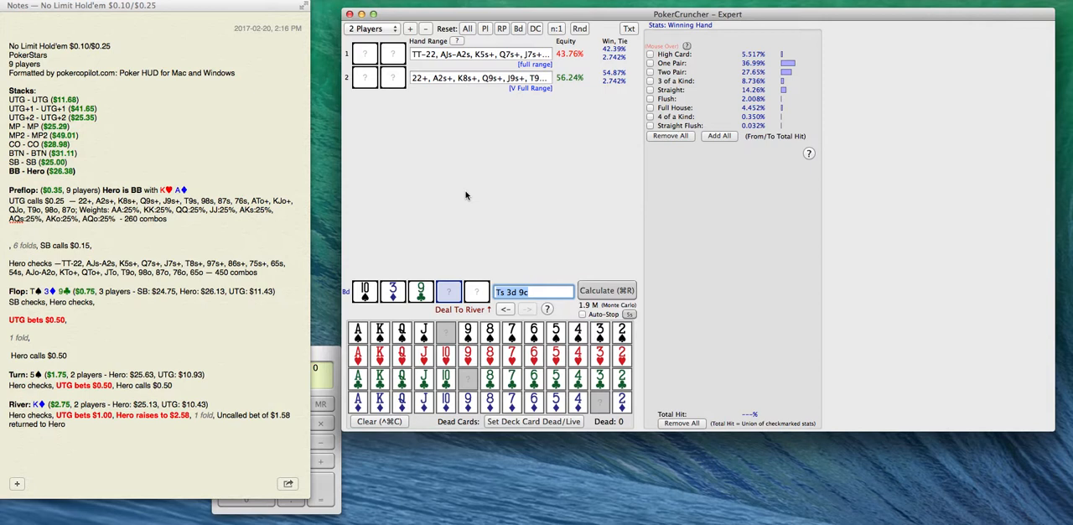
Display Player 1's range and hand statistics on the flop.
left_click(82, 315)
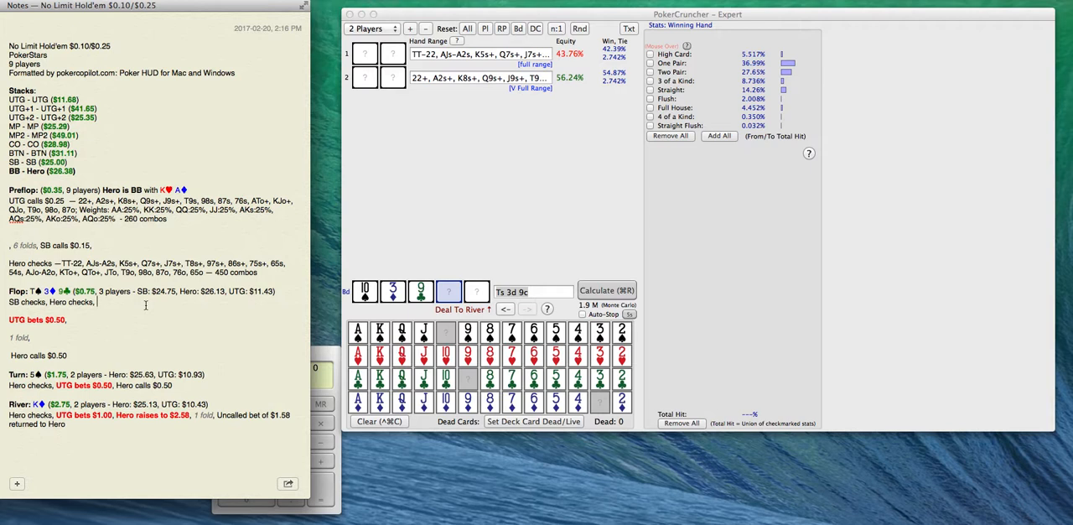
left_click(496, 58)
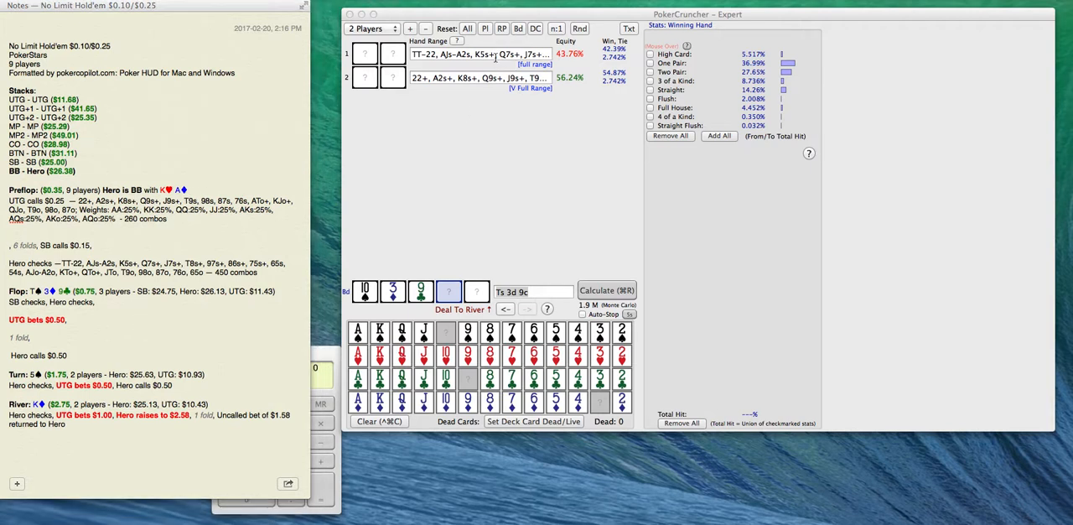
left_click(496, 58)
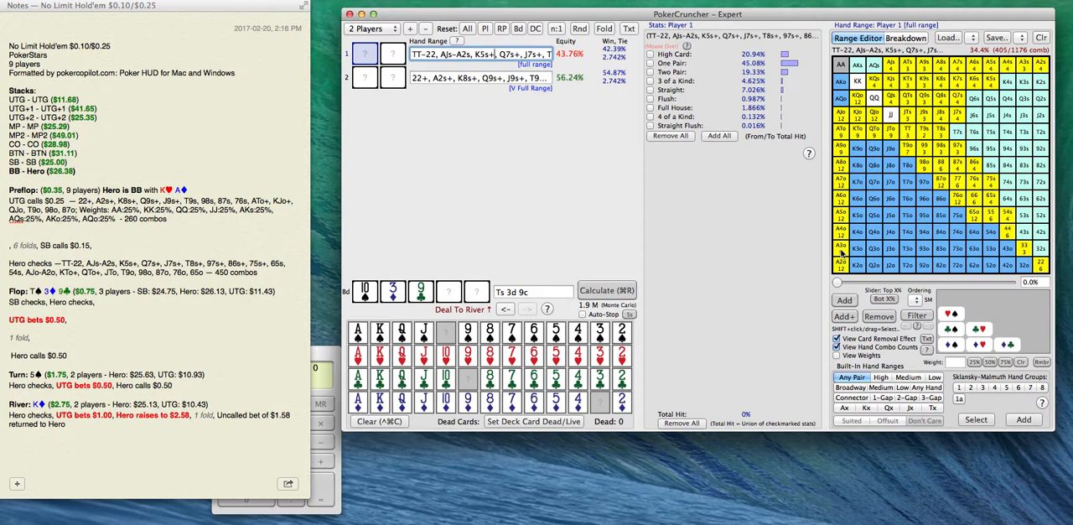
Add the lines "Value:", "Marginal" and "B/D:" below "SB checks, Hero checks," in the note's flop section.
left_click(103, 303)
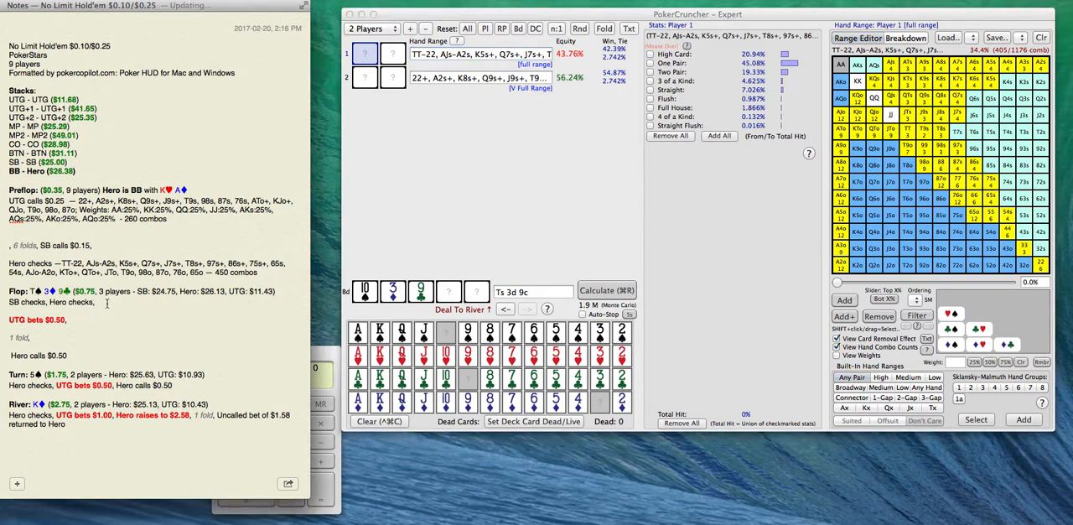
key("Return")
type("Vlaue")
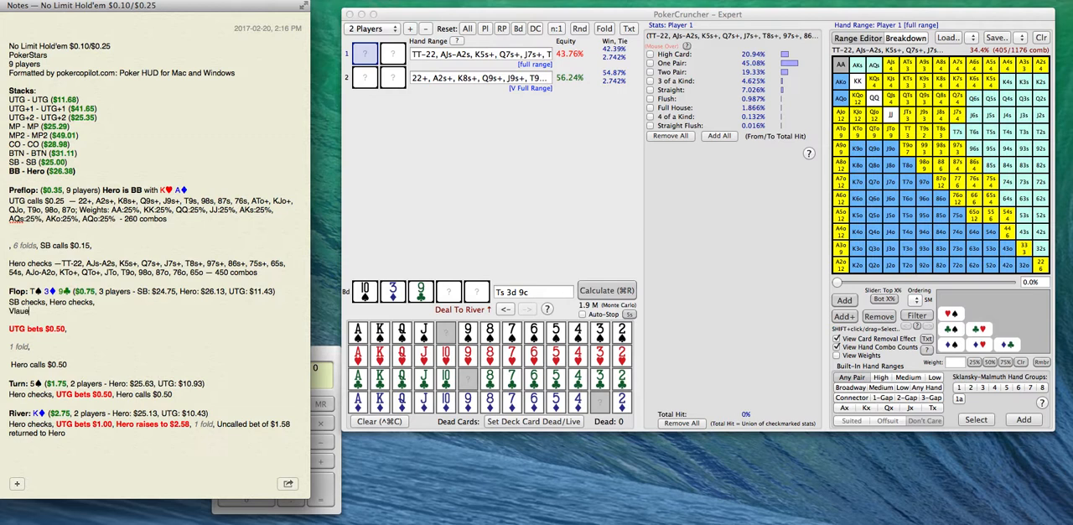
key("BackSpace")
key("BackSpace")
type("alue:")
key("Return")
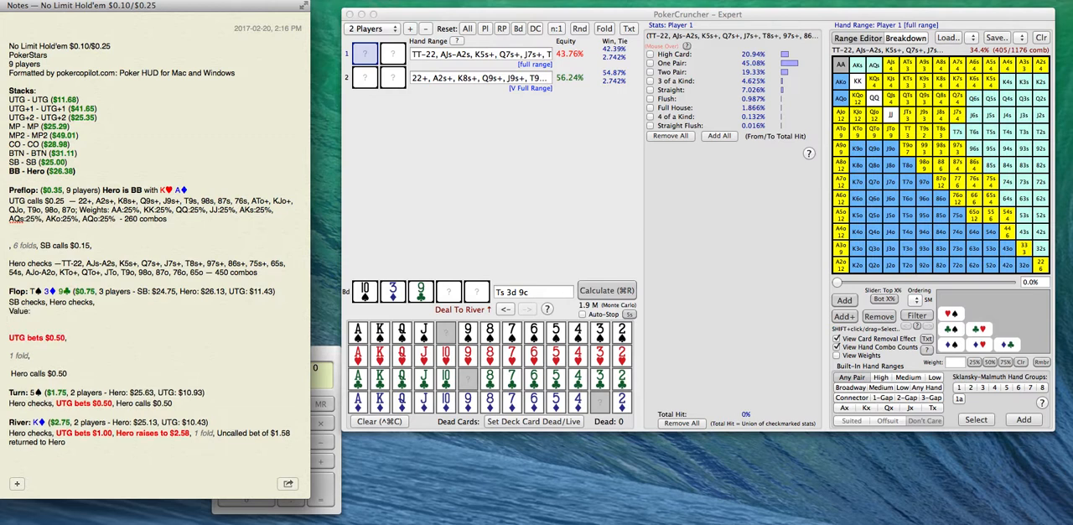
type("Marginal")
key("Return")
type("B/D:")
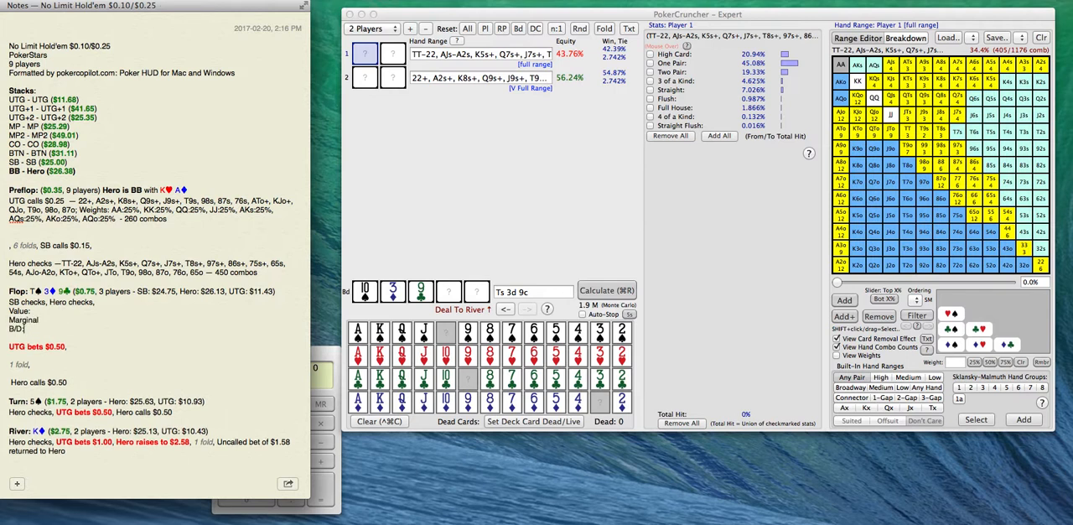
Delete the "Value:", "Marginal" and "B/D:" lines from the note's flop section.
left_click(39, 320)
left_click(97, 301)
left_click_drag(10, 308, 46, 332)
key("BackSpace")
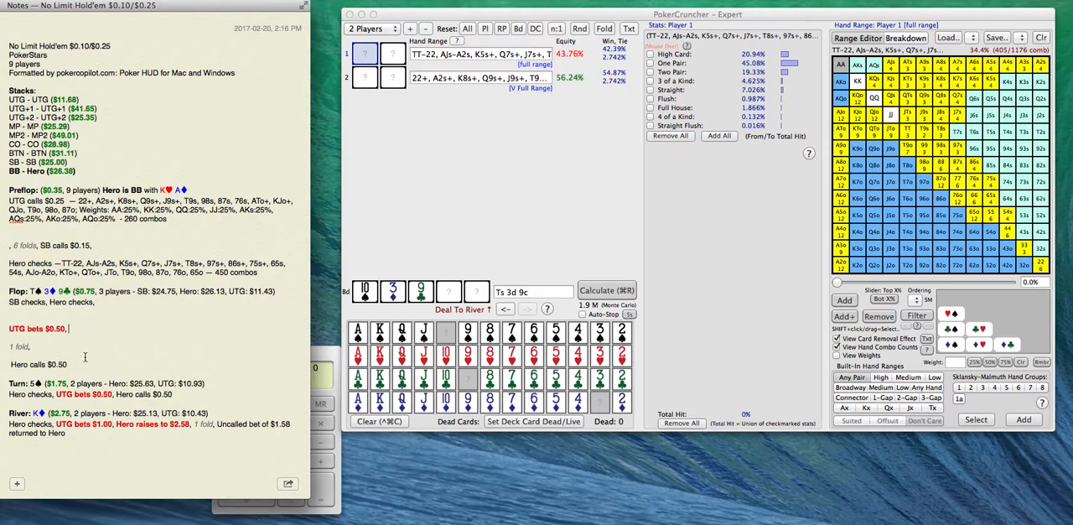
Remove 33, 99, TT, T9s and T9o from Player 2's hand range in PokerCruncher.
left_click(457, 77)
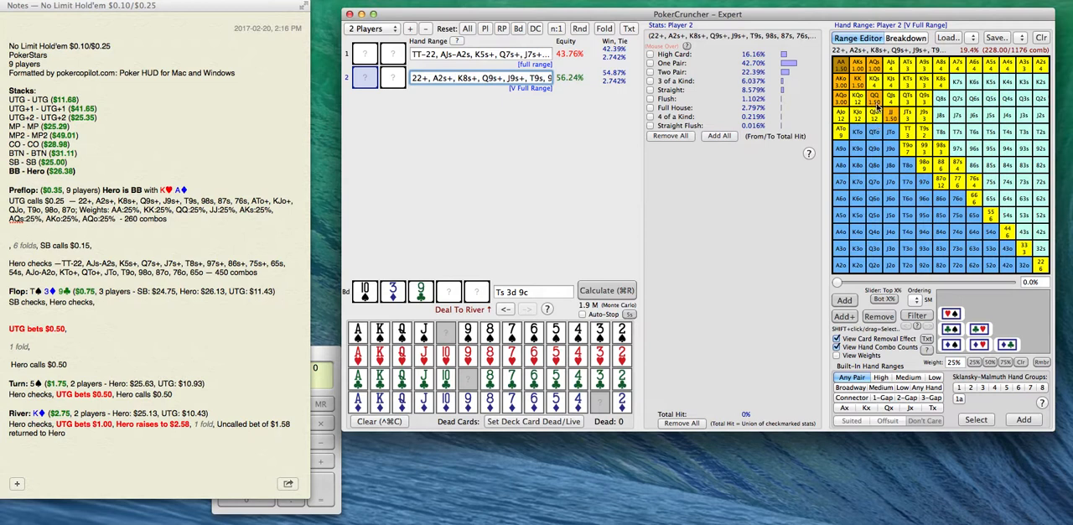
left_click(1025, 248)
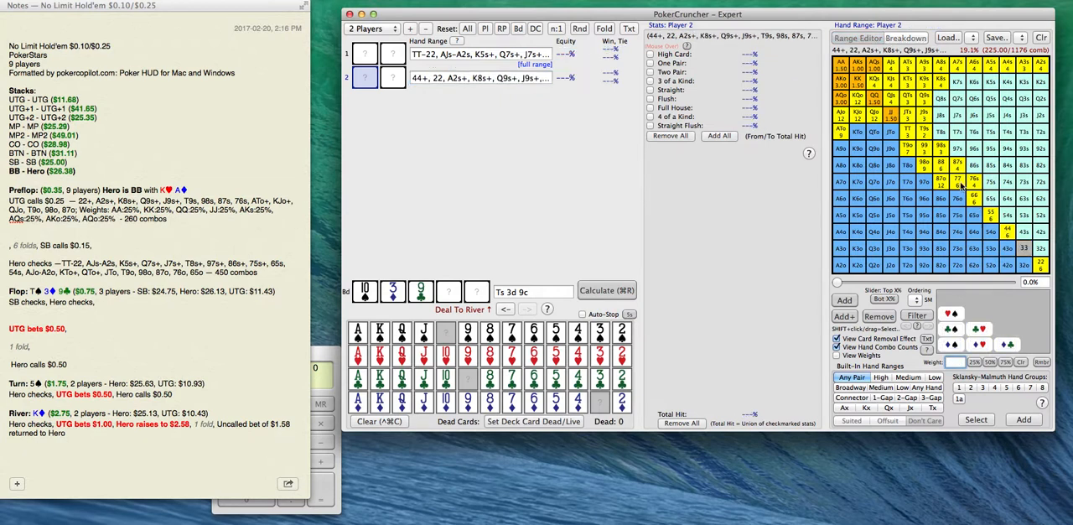
left_click(925, 150)
left_click(910, 134)
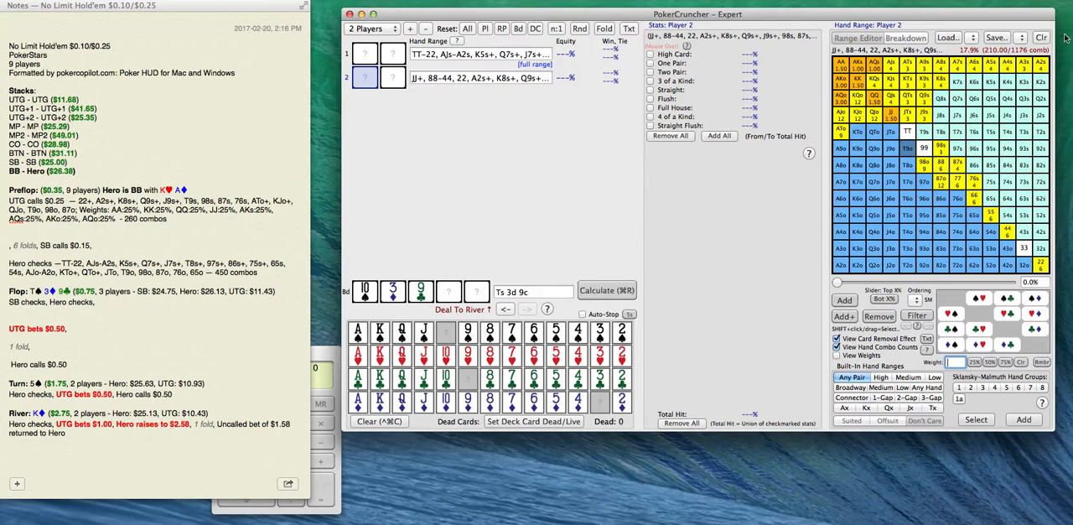
Overwrite saved range #16, "V Full Range", with Player 2's trimmed flop range.
left_click(1023, 38)
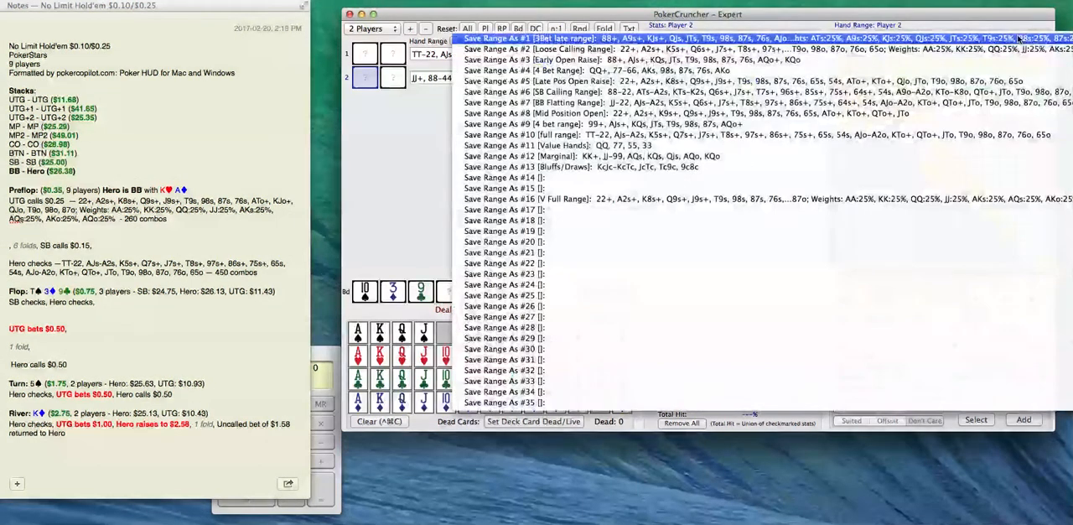
left_click(977, 199)
left_click(659, 248)
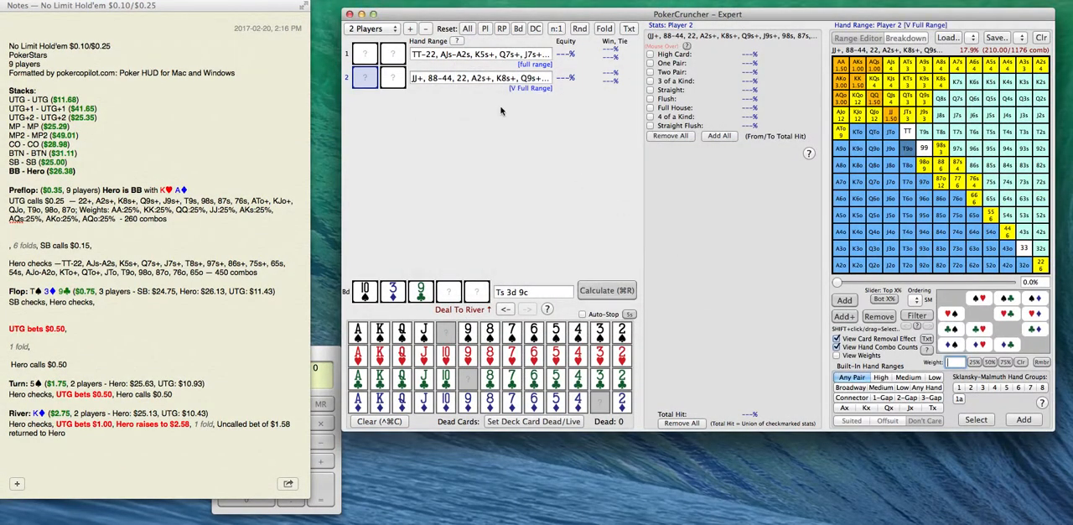
Copy Player 2's weighted hand range from PokerCruncher into the note after the flop's "UTG bets $0.50,".
left_click(481, 77)
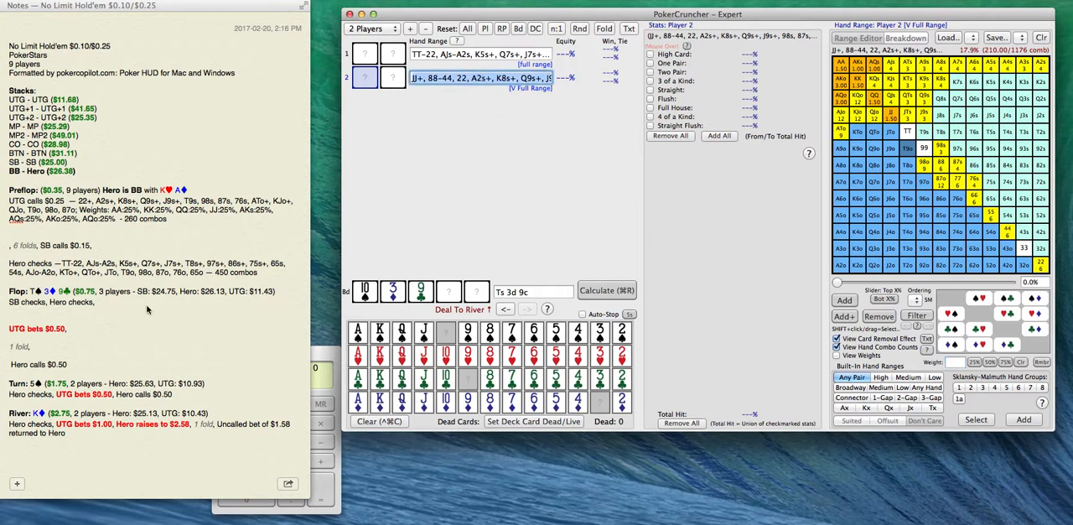
left_click(99, 333)
type("JJ+, 88-44, 22, A2s+, K8s+, Q9s+, J9s+, 98s, 87s, 76s, ATo+, KJo+, QJo, T9o, 98o, 87o; Weights: AA:25%, KK:25%, QQ:25%, JJ:25%, AKs:25%, AQs:25%, AKo:25%, AQo:25%")
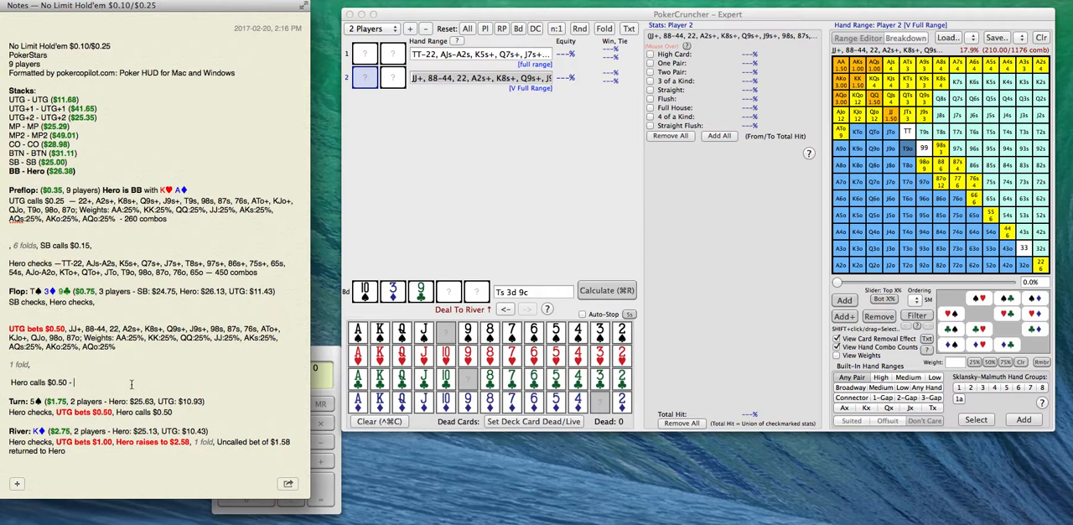
Multiply 450 by .65 in Calculator and write "- 292 combos" after the flop's "Hero calls $0.50" in the note.
left_click(330, 352)
left_click_drag(319, 353, 326, 362)
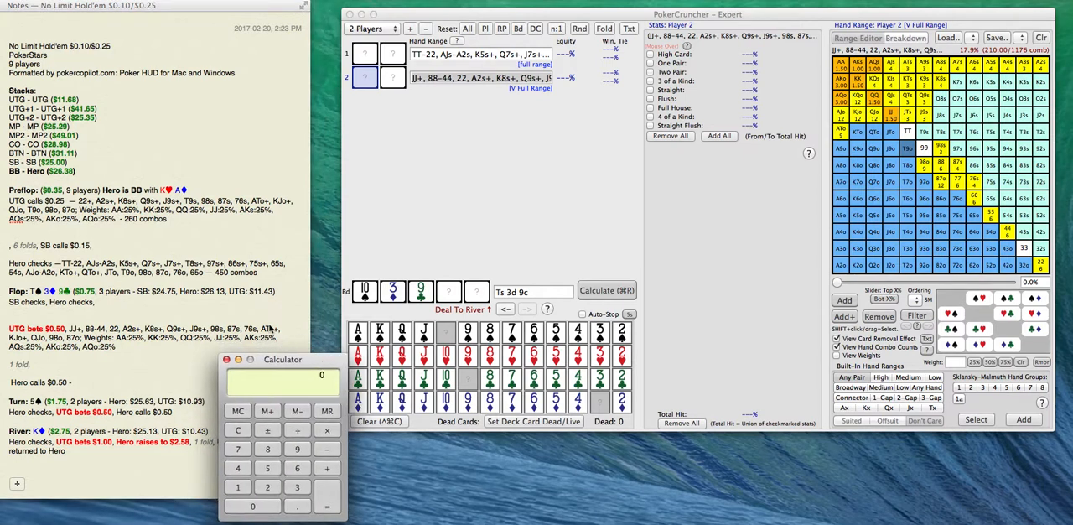
type("450*.")
type("6")
type("5")
key("Return")
left_click(126, 372)
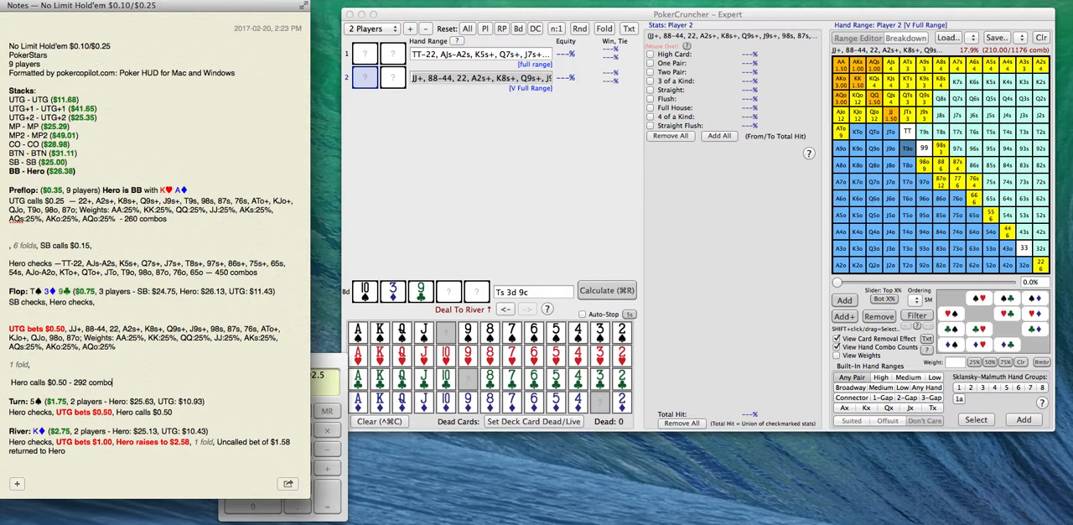
Add the lines "Value:", "Marginal:" and "B/D:" below the flop's "Hero calls $0.50 - 292 combos" line.
key("Return")
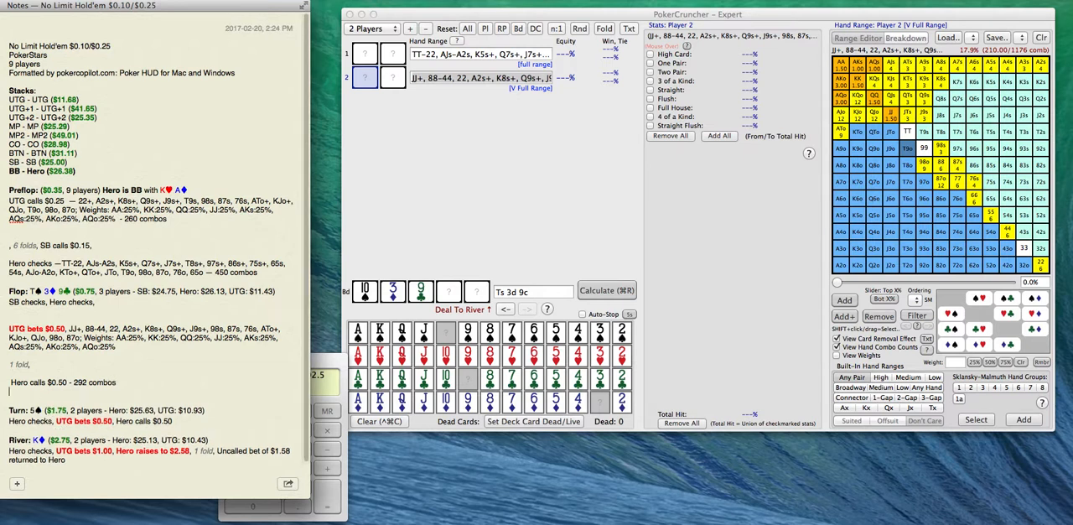
type("Value:")
key("Return")
type("Marginal:")
key("Return")
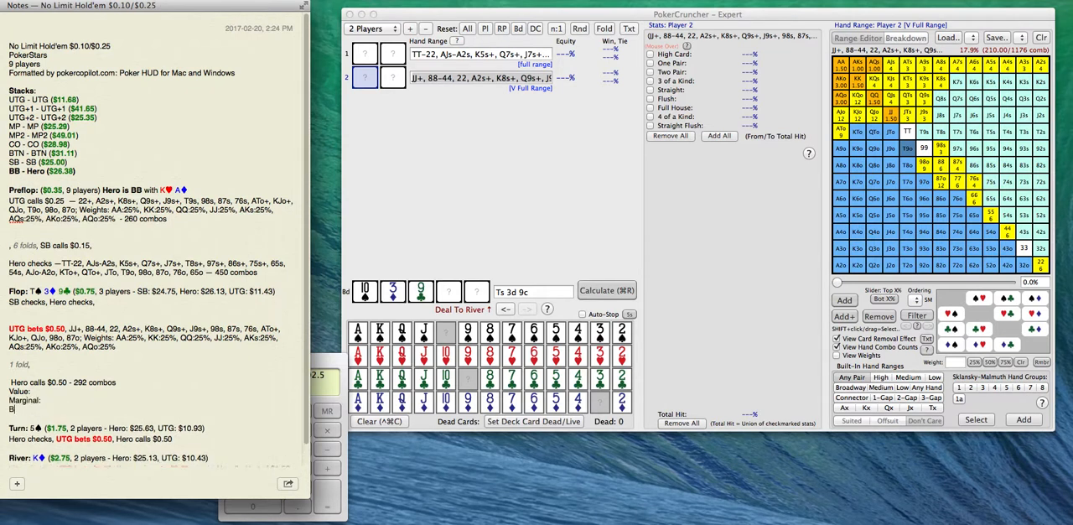
left_click(31, 392)
left_click(487, 126)
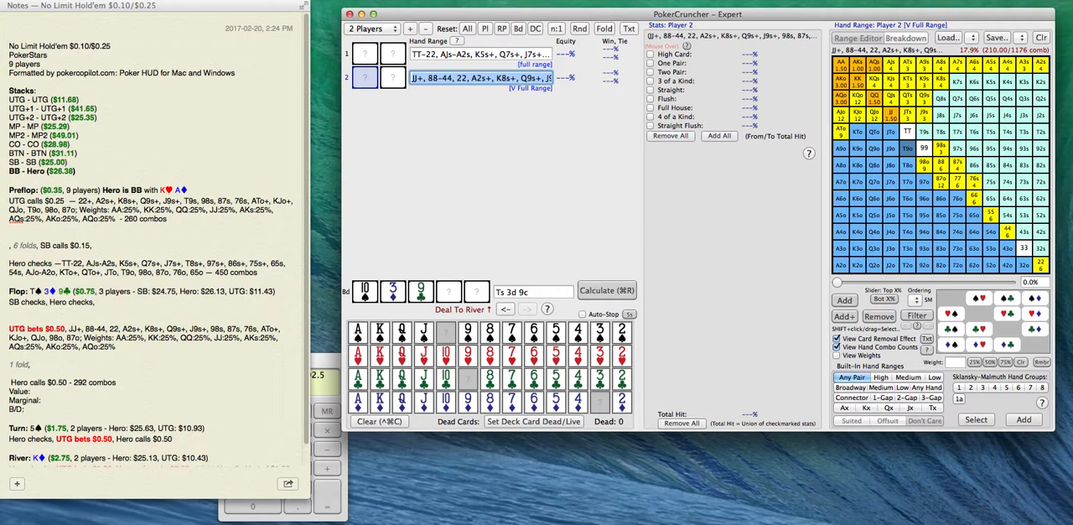
left_click(122, 347)
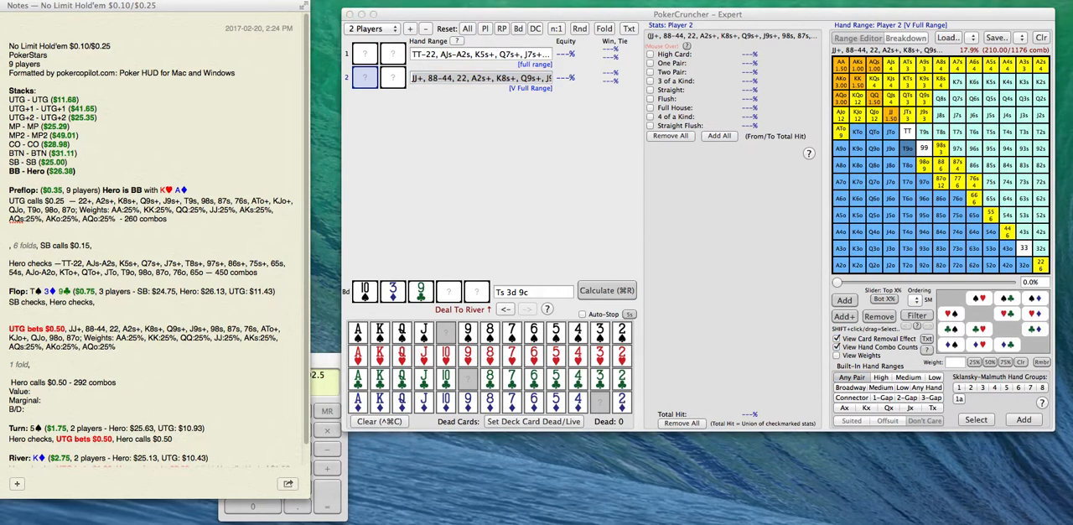
left_click_drag(834, 53, 1054, 275)
left_click_drag(438, 343, 268, 276)
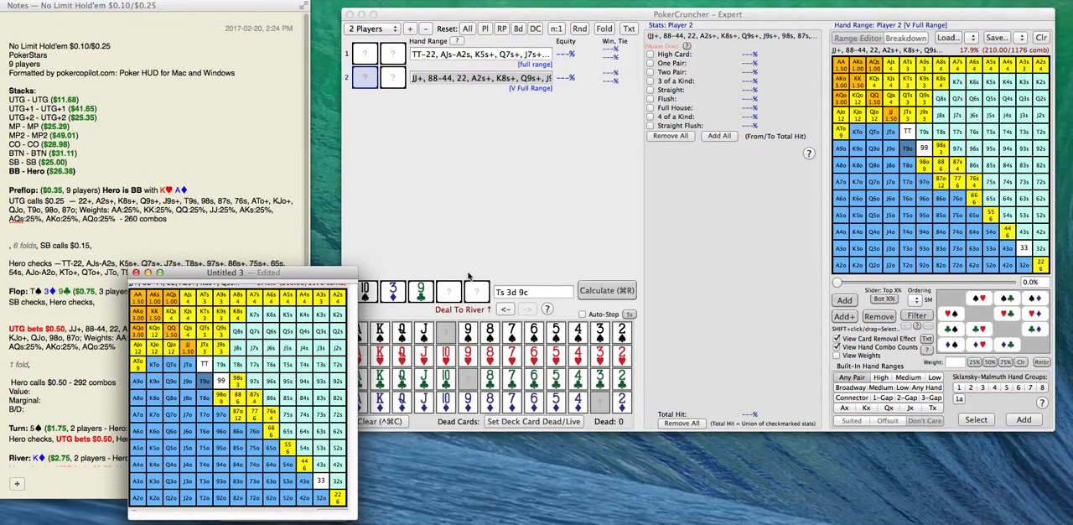
left_click(148, 275)
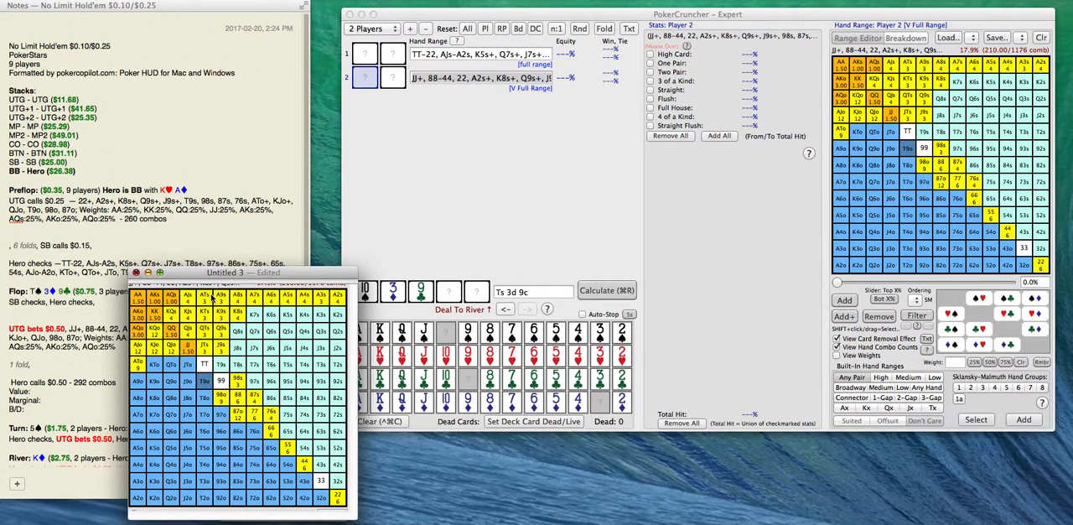
left_click(226, 406)
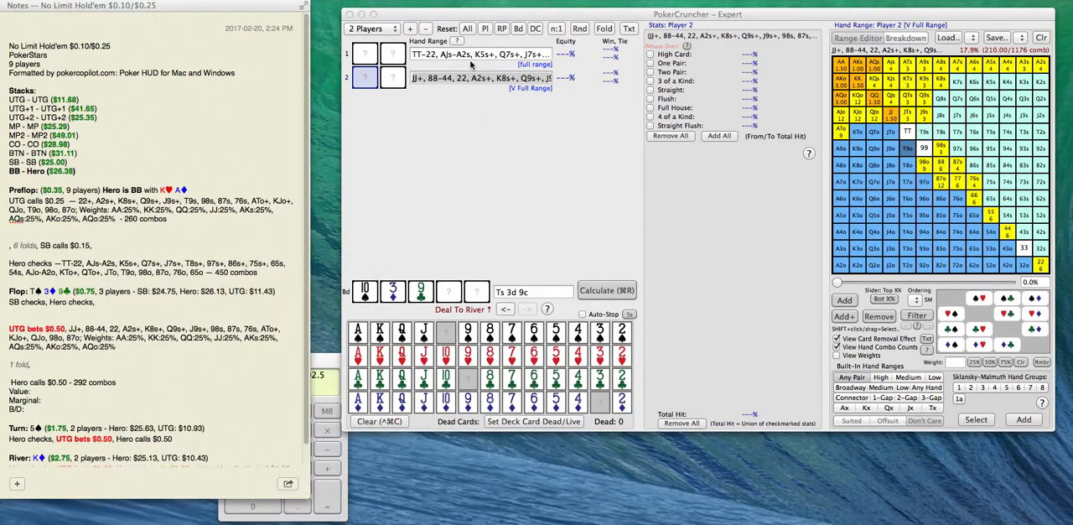
Capture Player 1's full-range grid as a reference image, and clear Player 1's hand range in PokerCruncher.
left_click(468, 59)
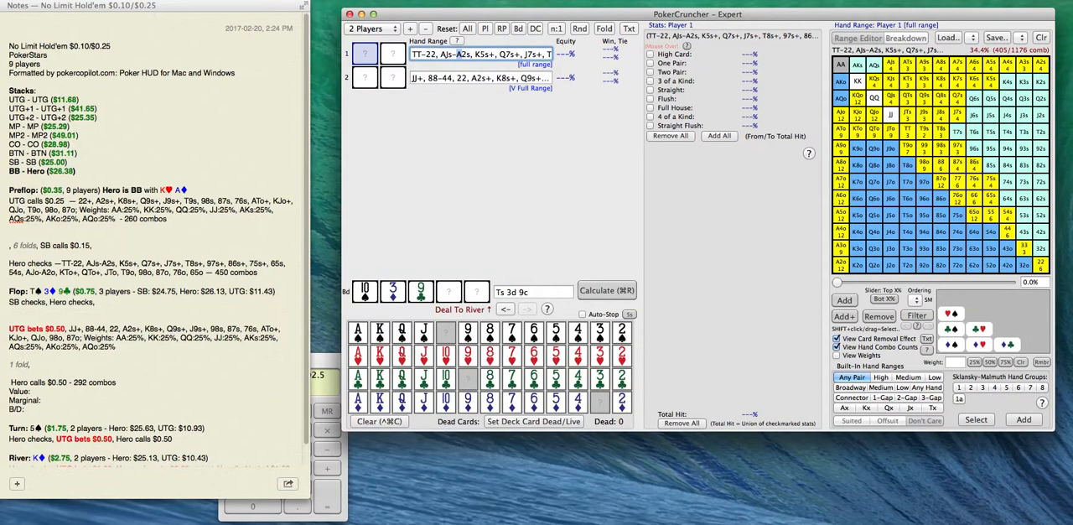
key("super+Tab")
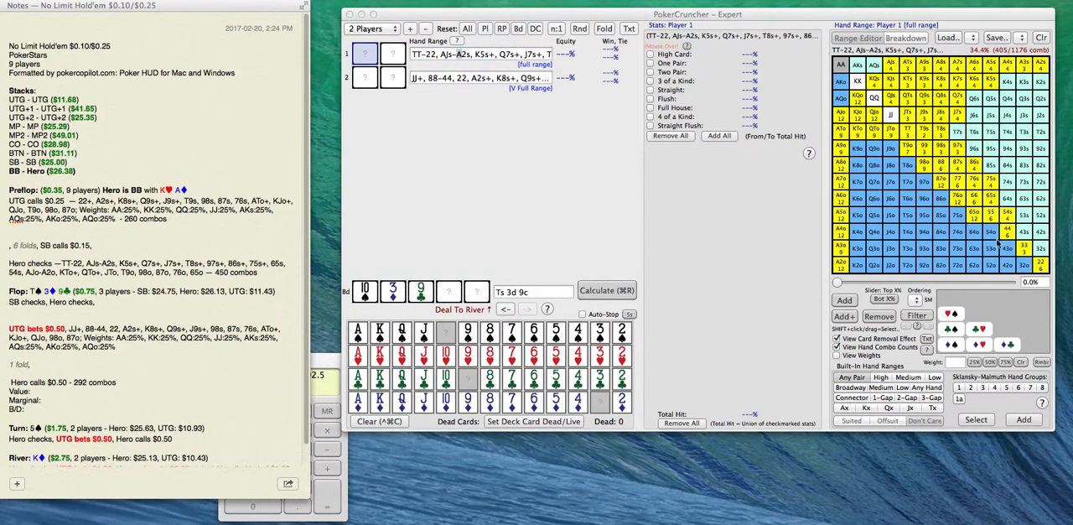
left_click(1016, 260)
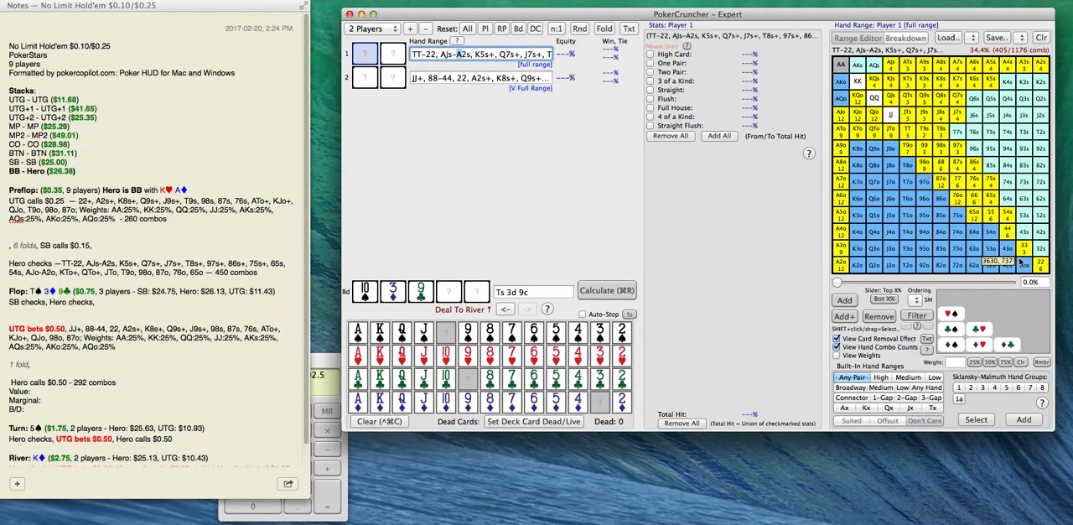
left_click_drag(820, 49, 1051, 278)
left_click_drag(236, 352, 299, 273)
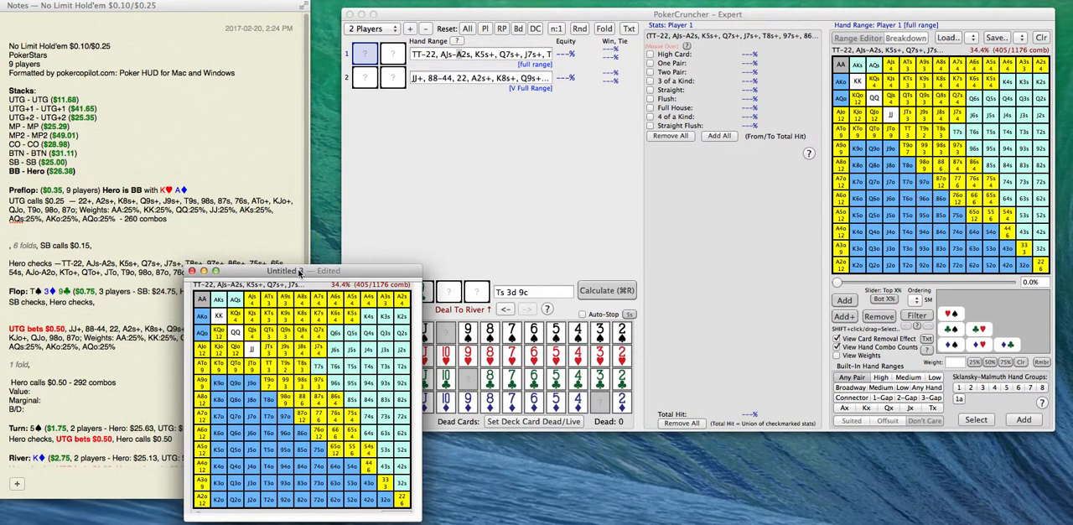
left_click(1041, 40)
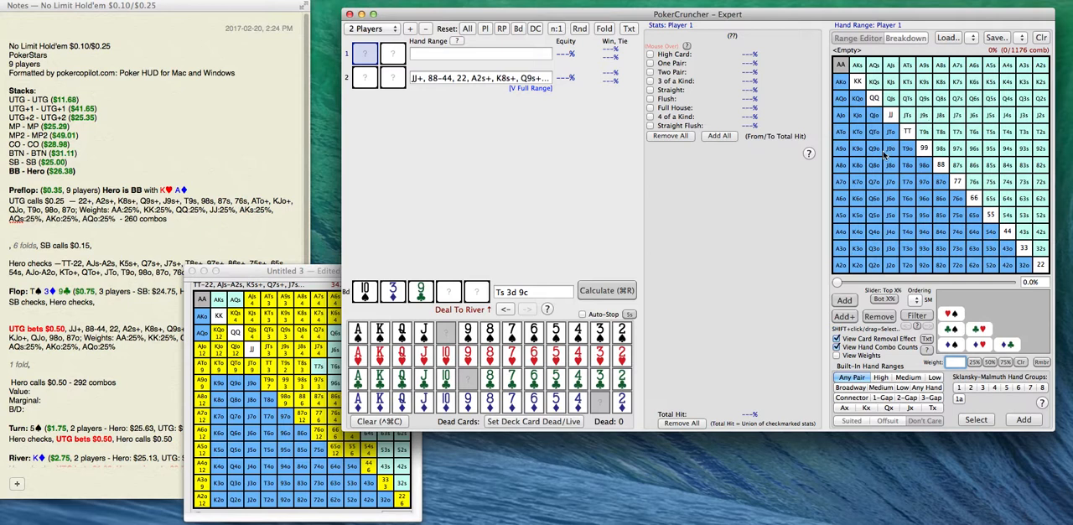
left_click_drag(279, 273, 577, 161)
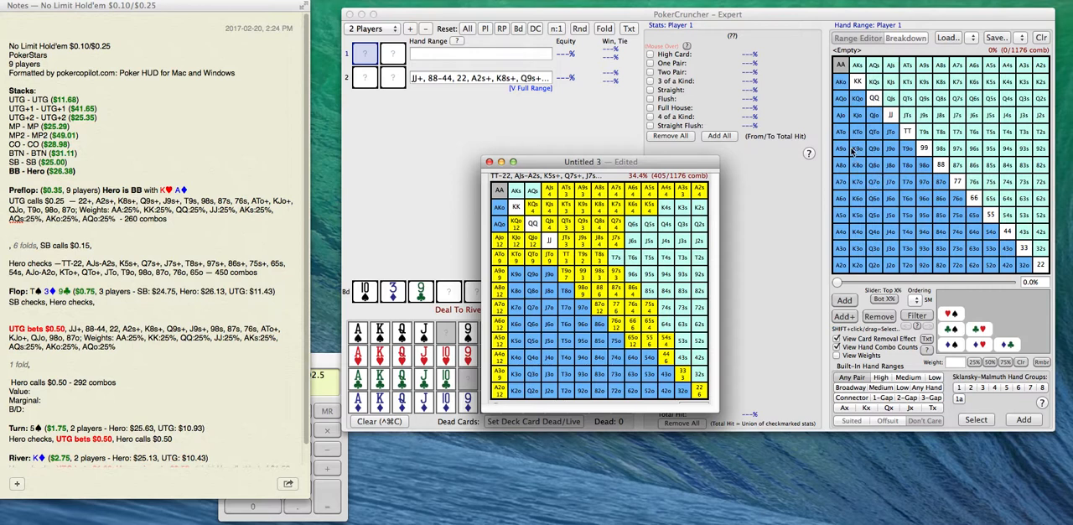
left_click(863, 151)
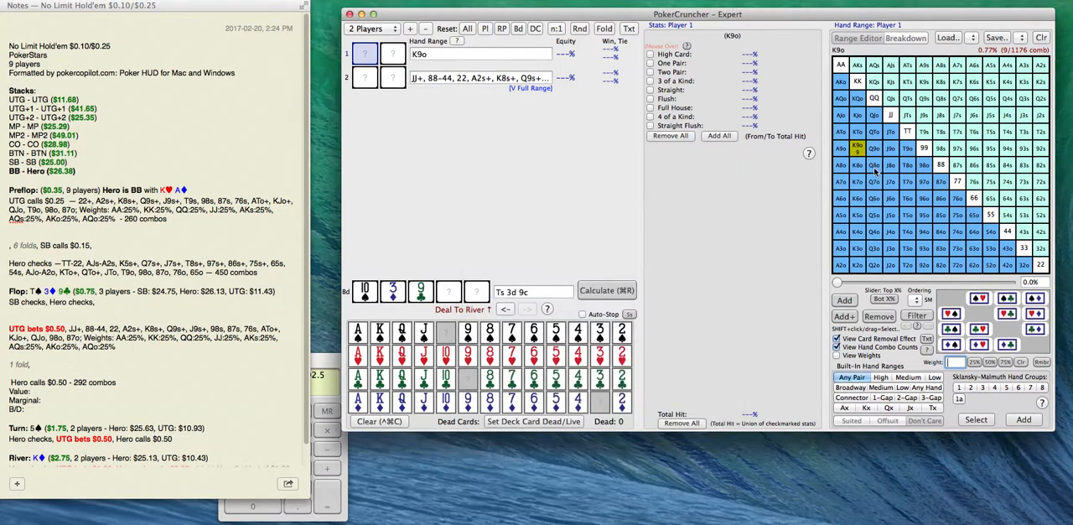
left_click(874, 153)
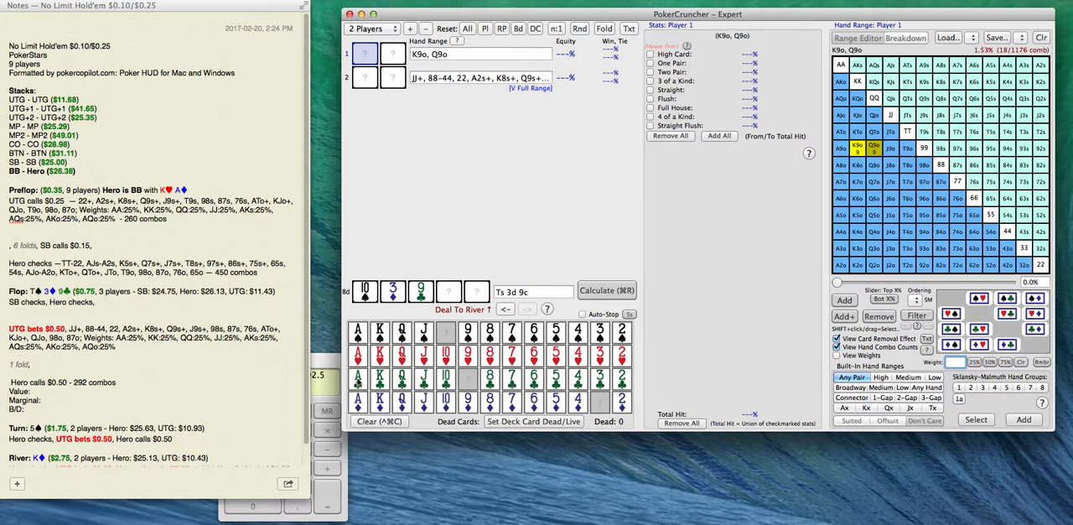
left_click_drag(631, 161, 290, 234)
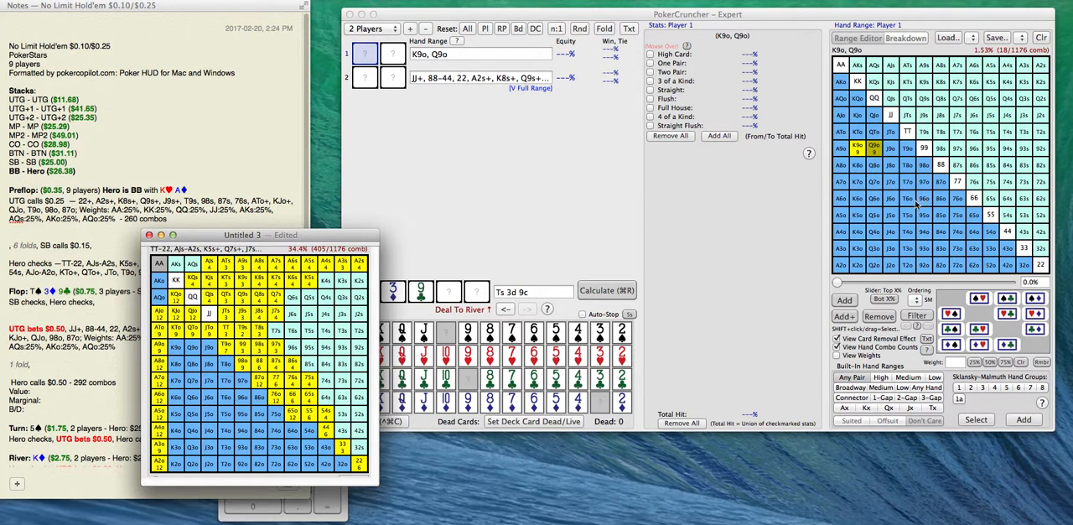
left_click(887, 217)
left_click(875, 199)
left_click(878, 218)
left_click(890, 202)
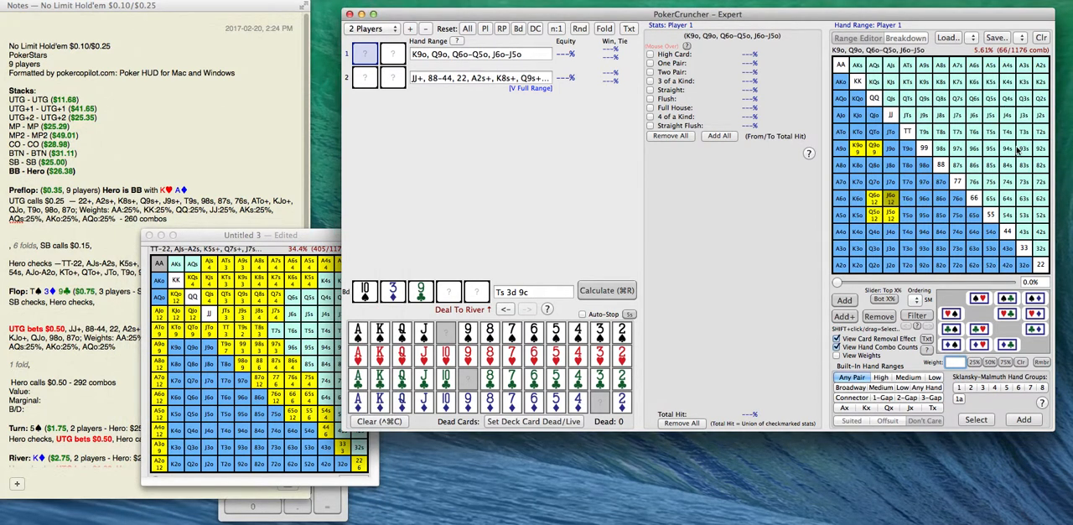
mouse_move(896, 216)
left_mouse_down()
mouse_move(875, 216)
mouse_move(864, 197)
left_mouse_up()
left_click_drag(877, 152, 857, 151)
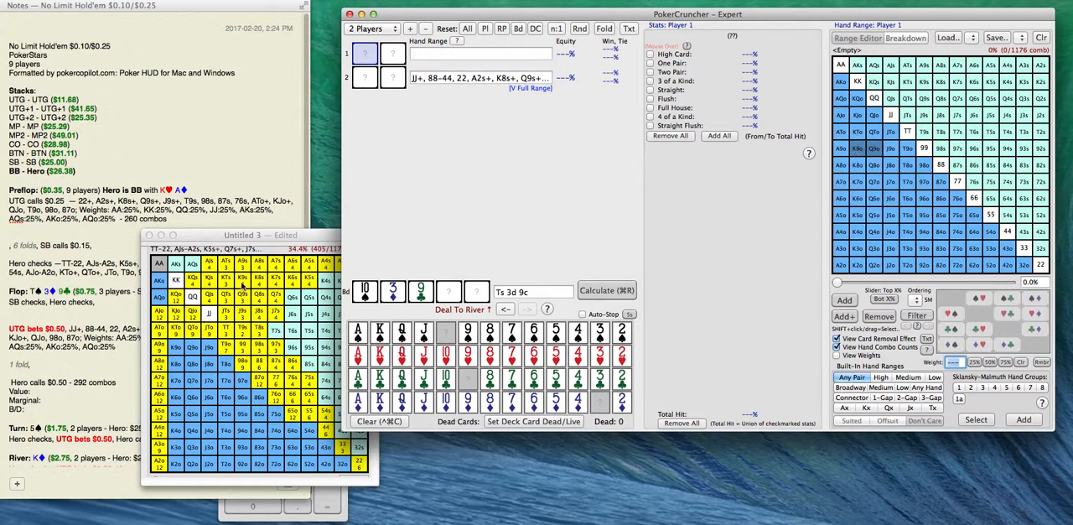
Place the captured range image beside PokerCruncher and set Player 1's hand range to TT, 99, 33, T9s and T9o.
left_click_drag(290, 237, 282, 225)
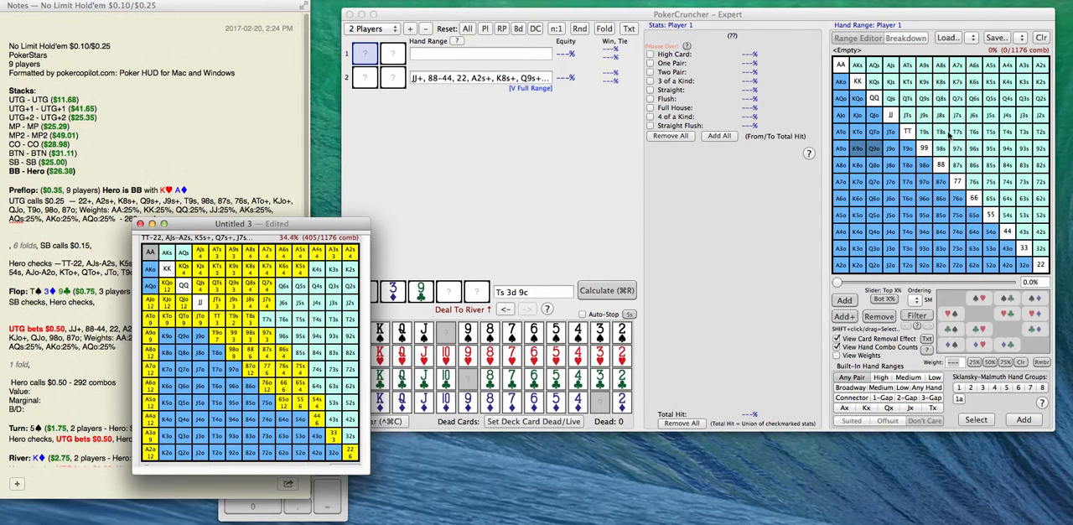
left_click_drag(310, 225, 369, 244)
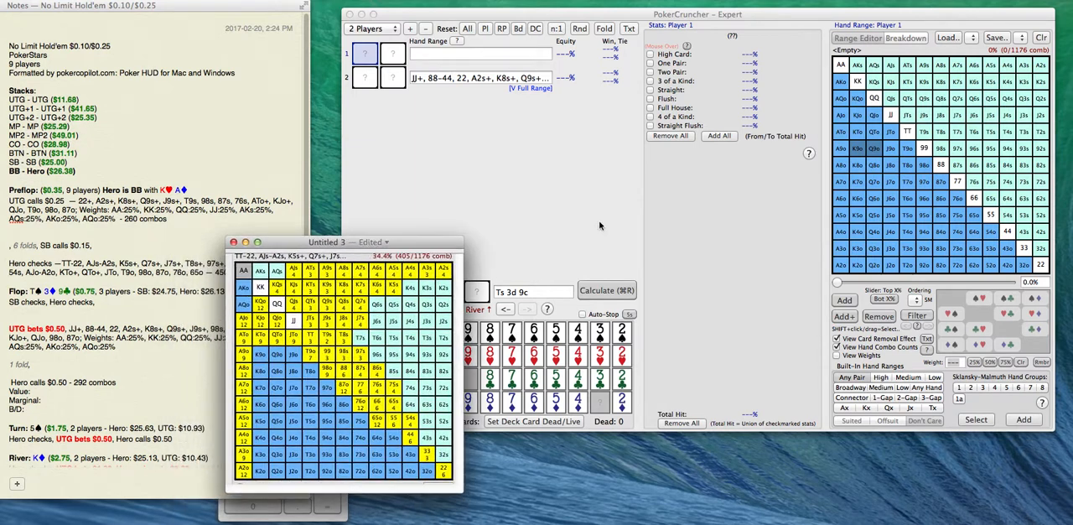
left_click(485, 59)
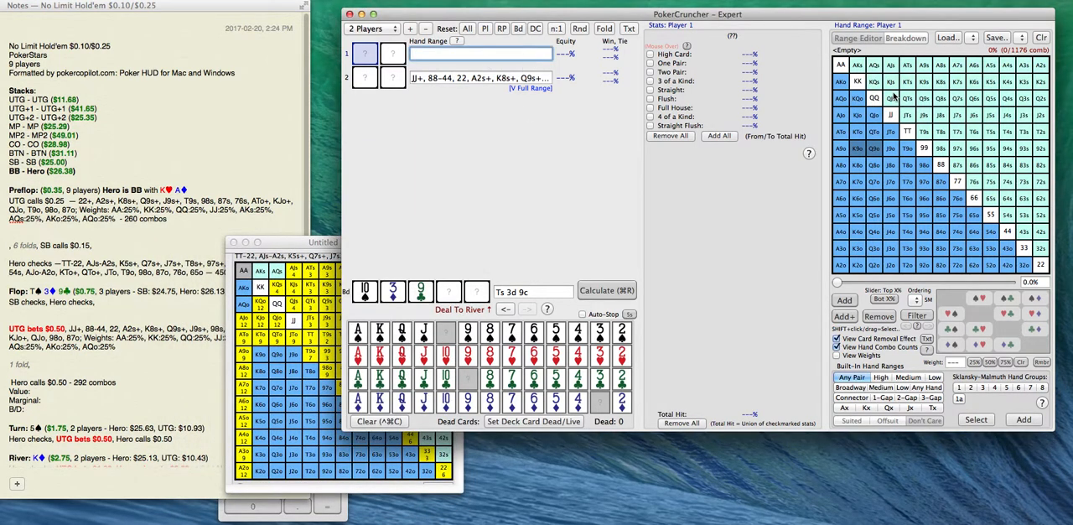
left_click(314, 251)
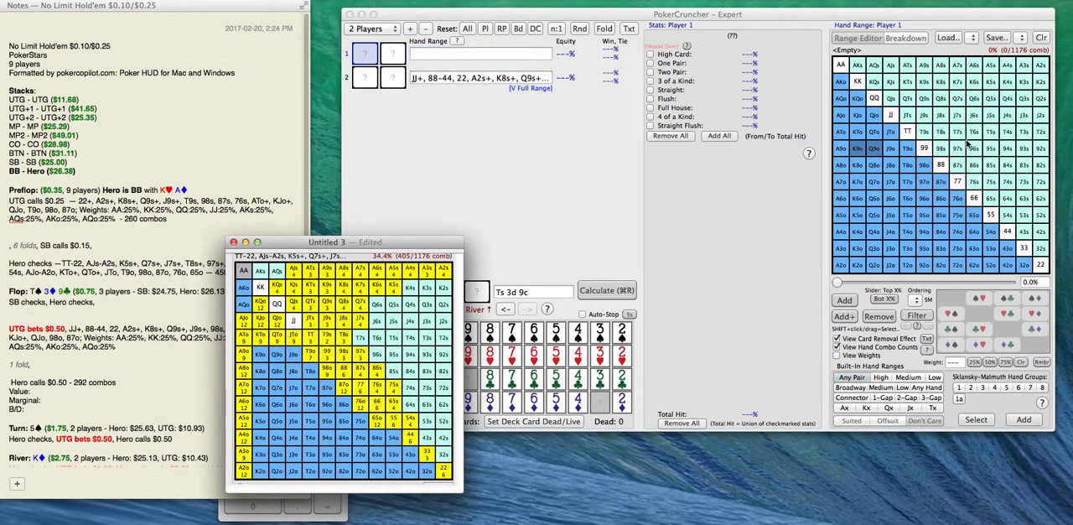
left_click_drag(341, 243, 203, 249)
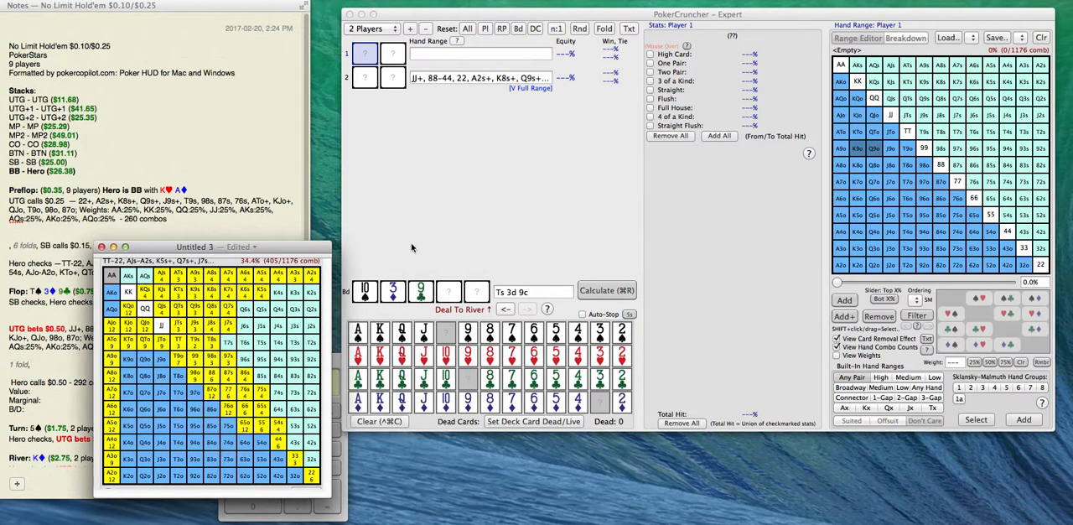
left_click(907, 132)
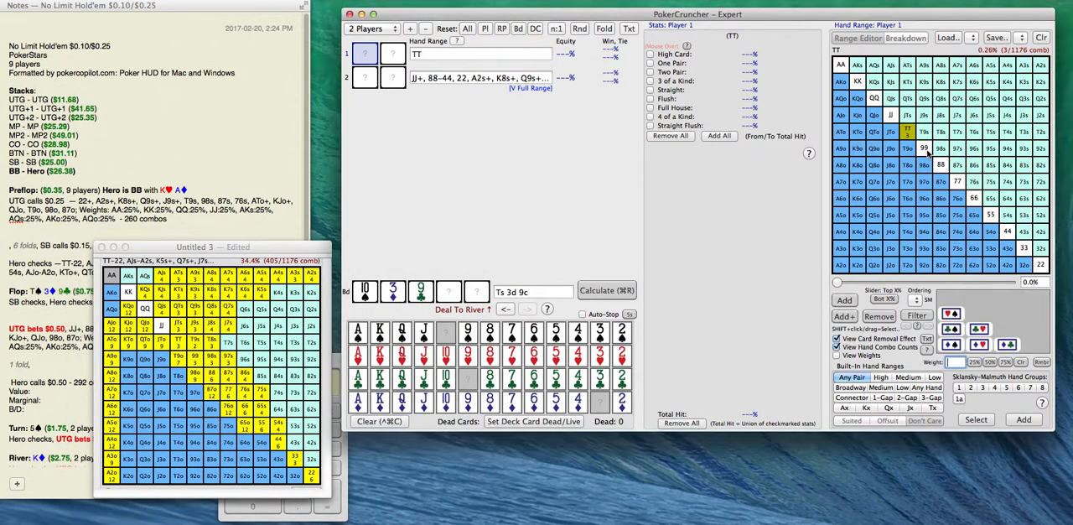
left_click(1024, 248)
left_click(925, 132)
left_click(910, 154)
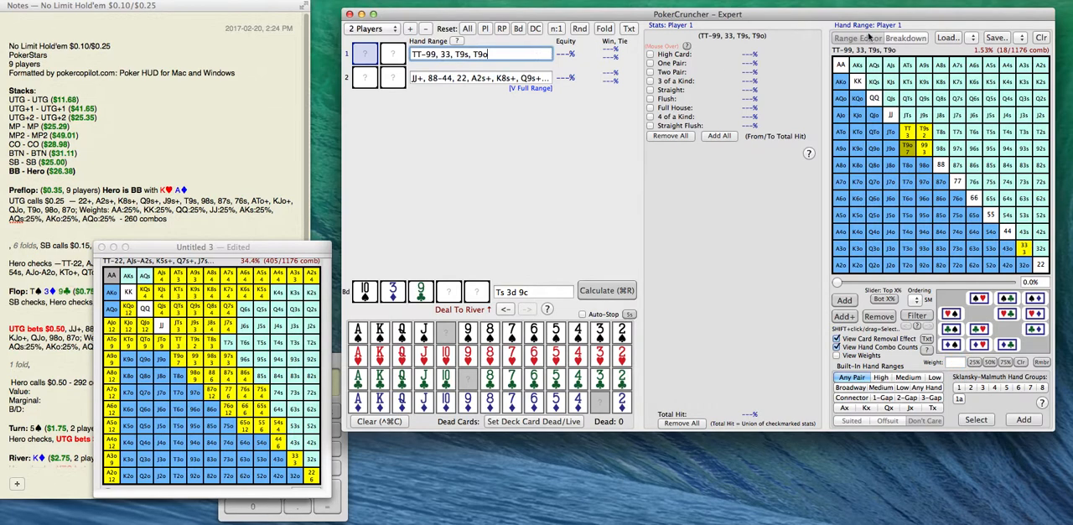
Overwrite saved range #11, "Value Hands", with Player 1's current hand range.
left_click(1017, 39)
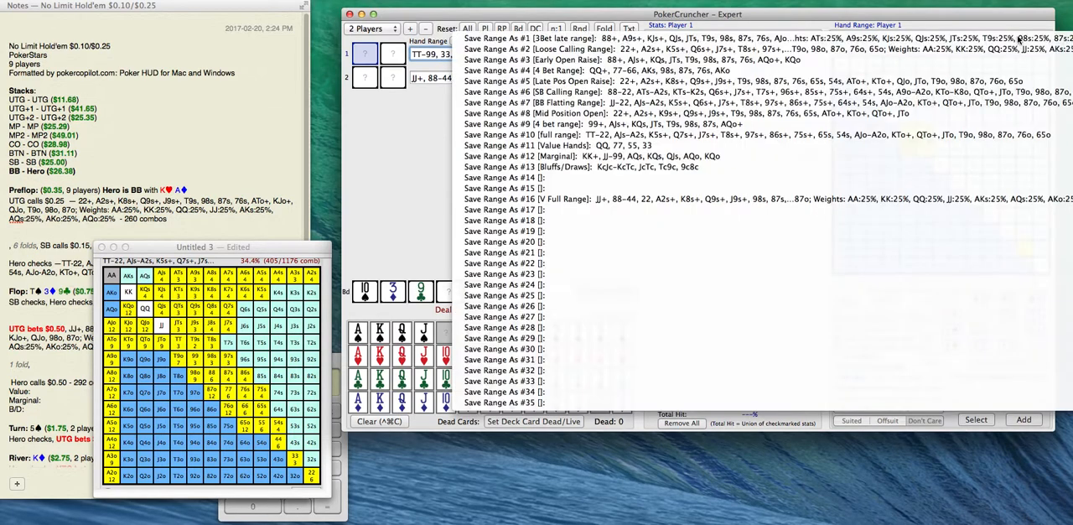
left_click(877, 145)
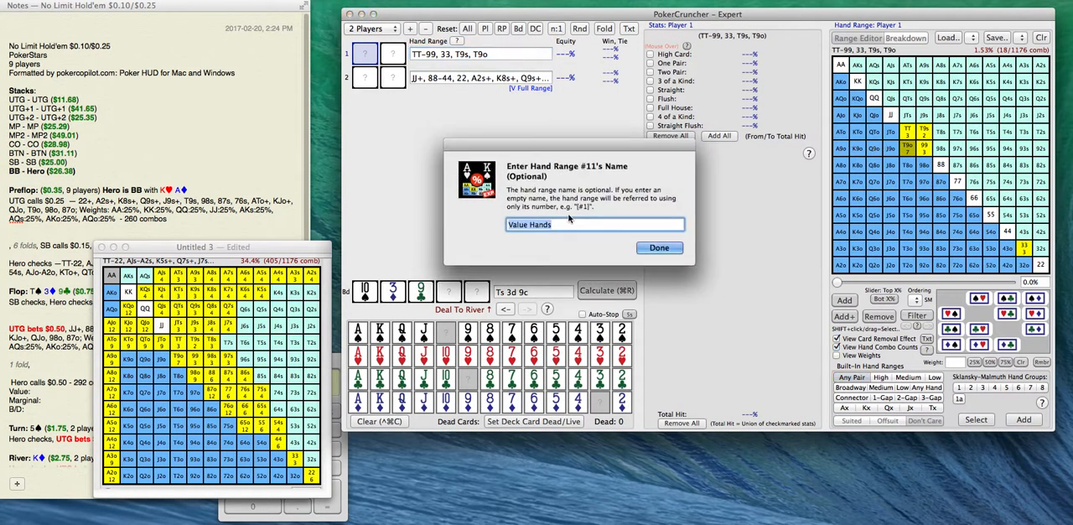
left_click(656, 249)
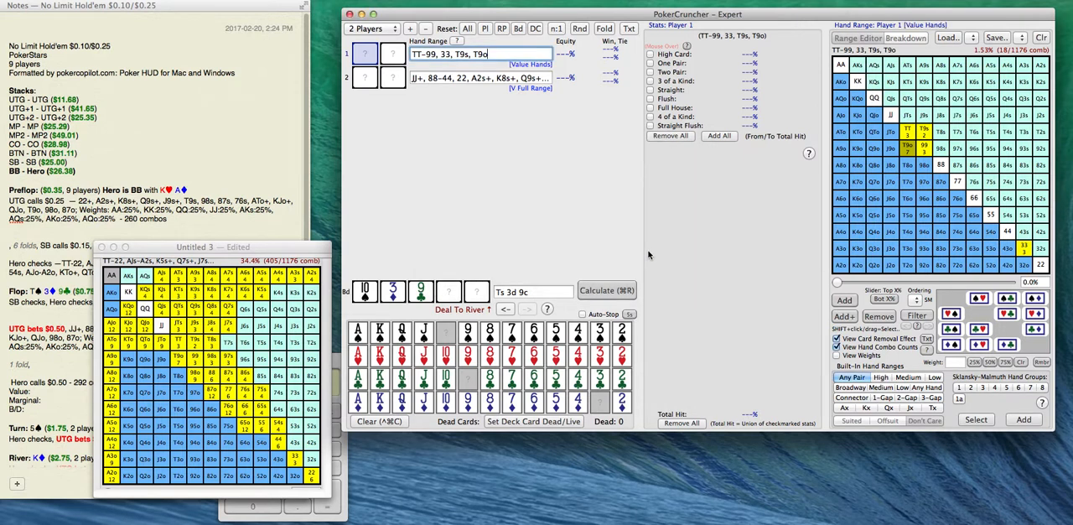
Copy Player 1's value range "TT-99, 33, T9s, T9o" into the note's "Value:" line, followed by "— 18".
left_click_drag(489, 55, 371, 55)
key("super+c")
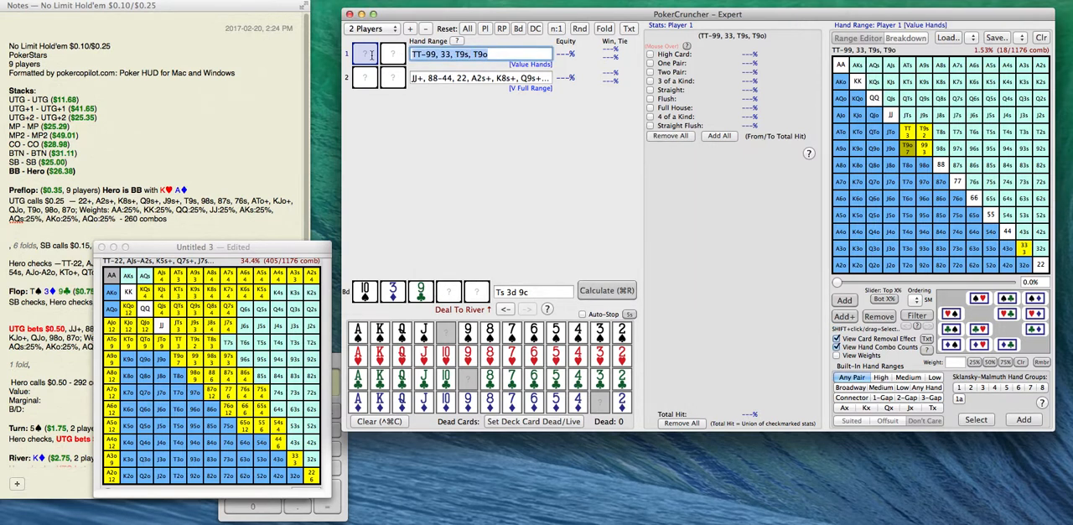
left_click(48, 304)
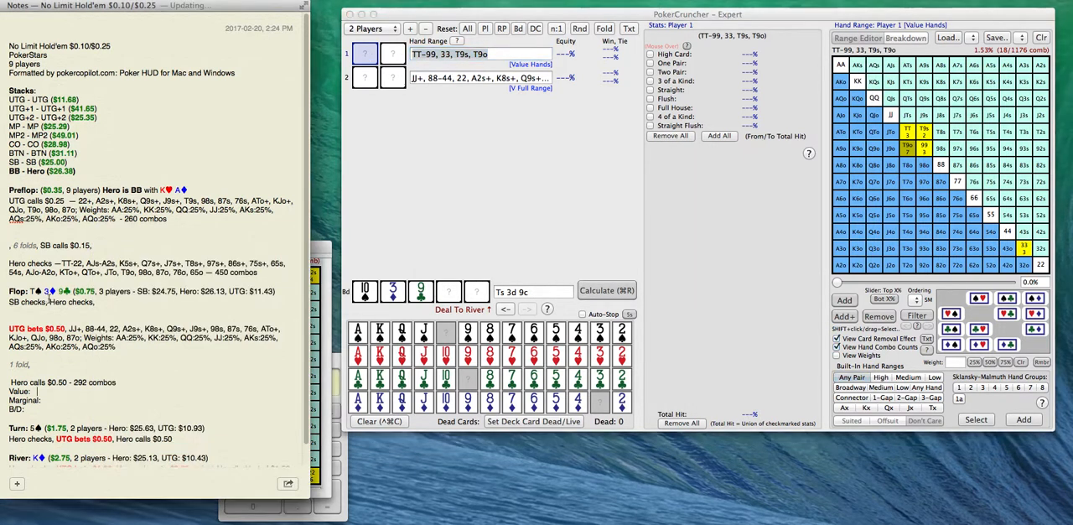
left_click(37, 391)
key("super+v")
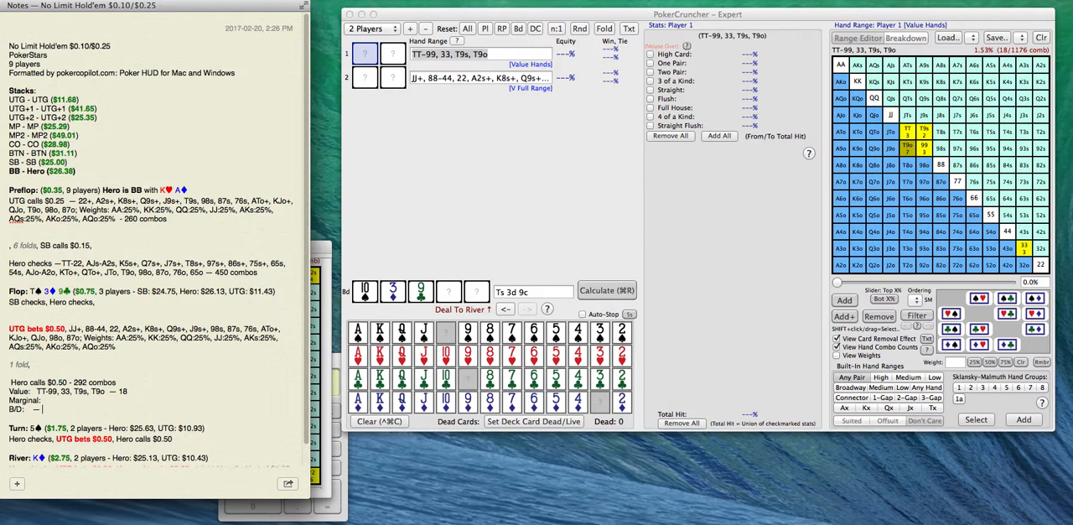
Finish the combo count "— 36" on the note's "B/D:" line, and clear Player 1's hand range in PokerCruncher.
type("6")
left_click(316, 249)
left_click_drag(294, 248, 306, 248)
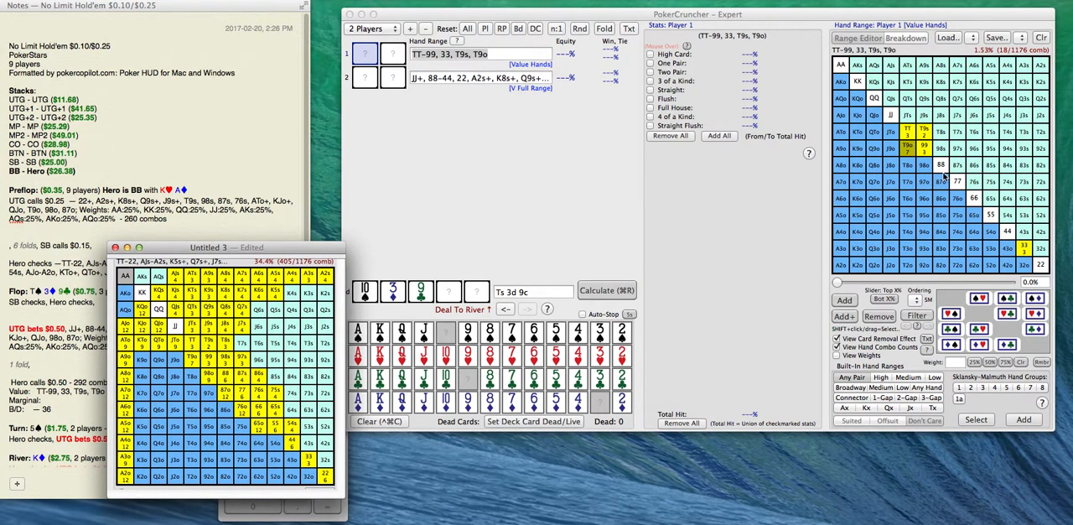
left_click(1043, 39)
left_click(1043, 38)
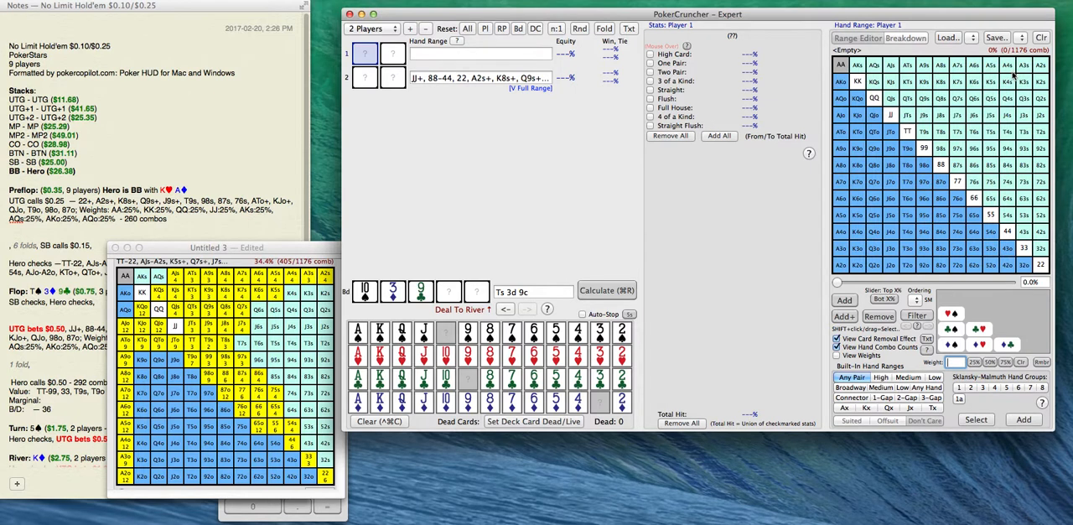
Add AJs to Player 1's hand range in spades, diamonds and clubs only.
left_click(891, 68)
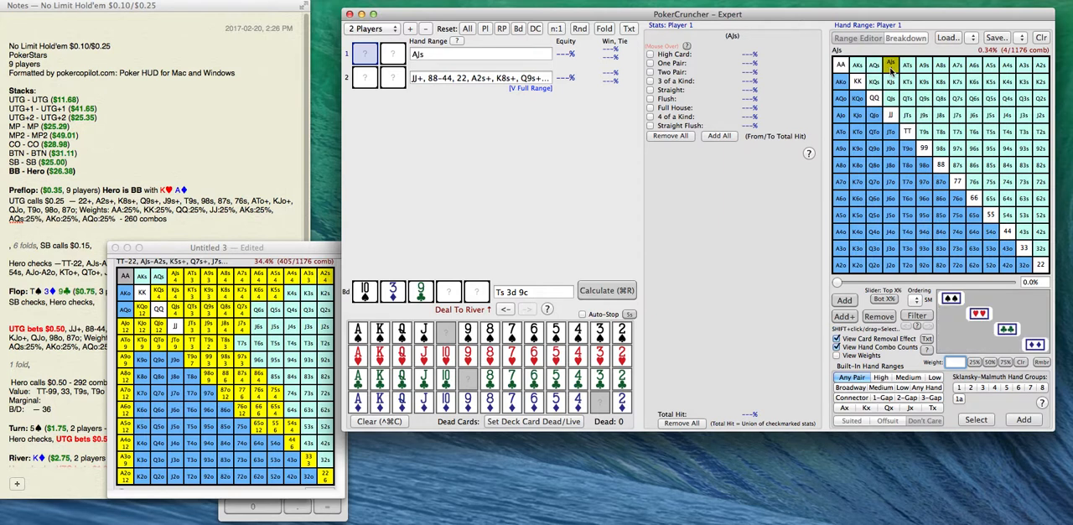
left_click(891, 69)
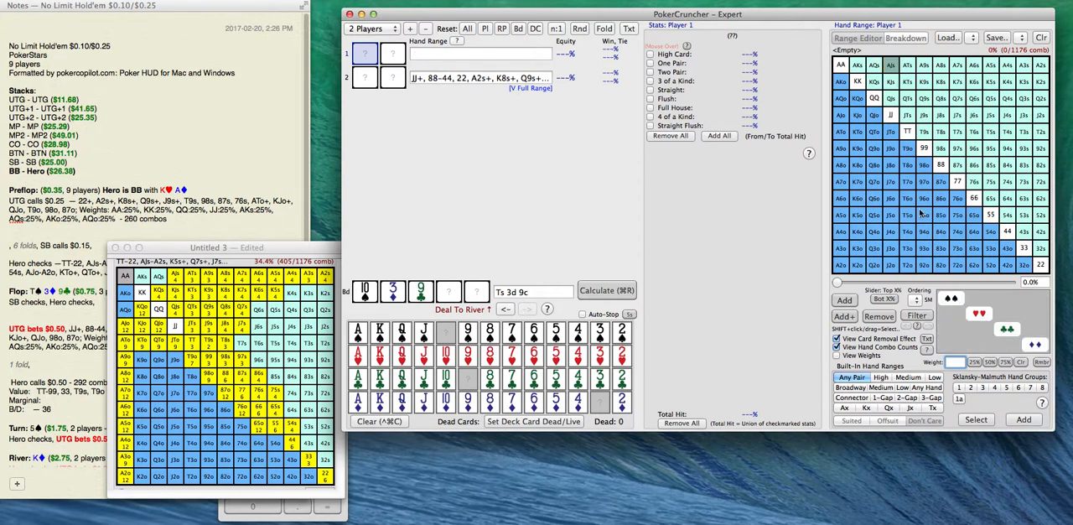
left_click(953, 300)
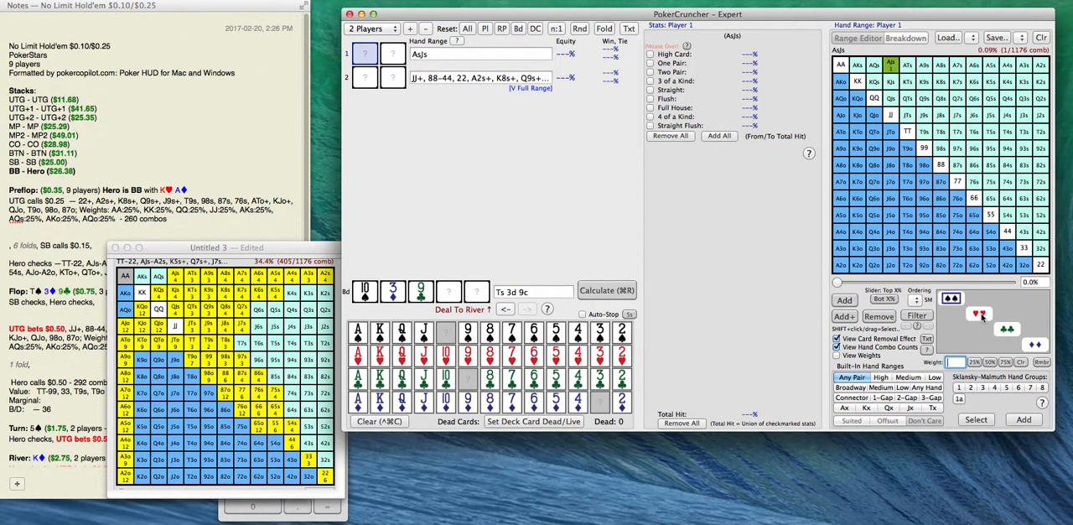
left_click(1030, 346)
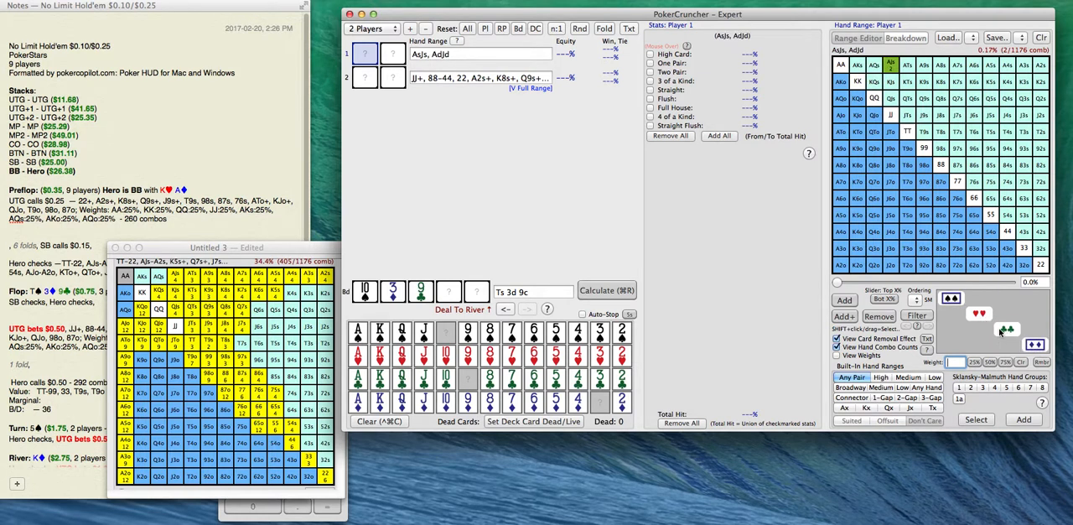
left_click(1006, 330)
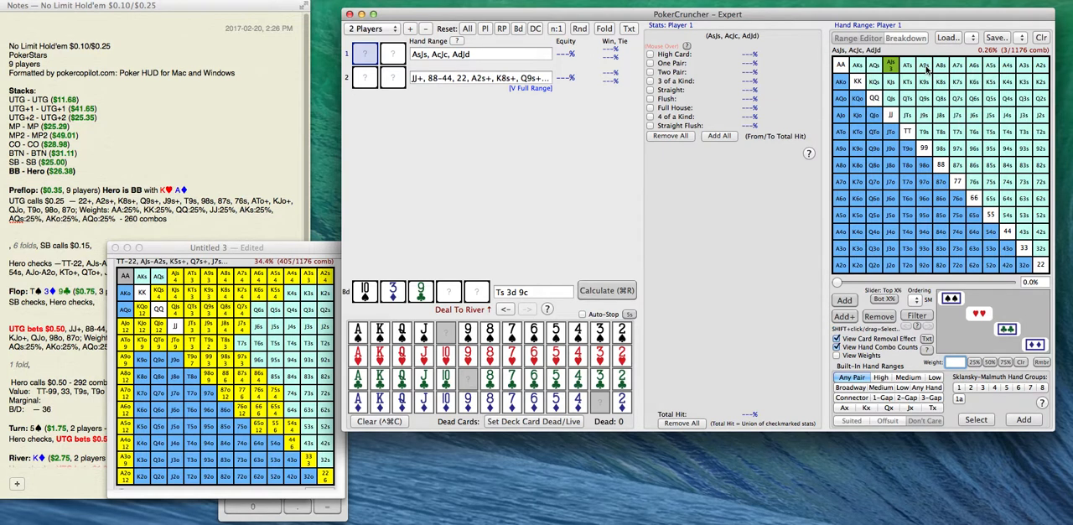
Add A8s through A4s and A2s to Player 1's range in spades, diamonds and clubs only, leaving out A3s.
left_click_drag(941, 69, 1044, 80)
left_click_drag(941, 69, 1048, 77)
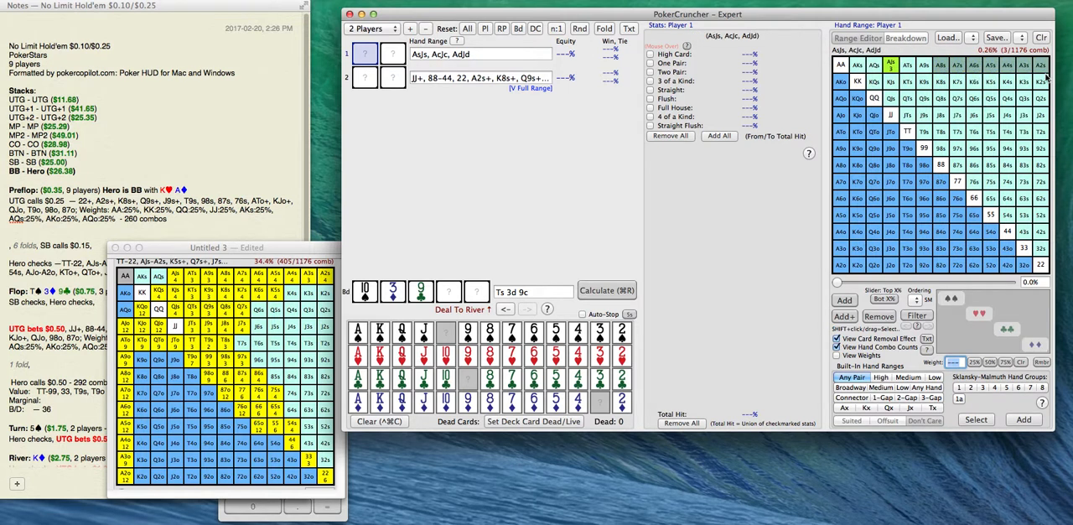
left_click(956, 300)
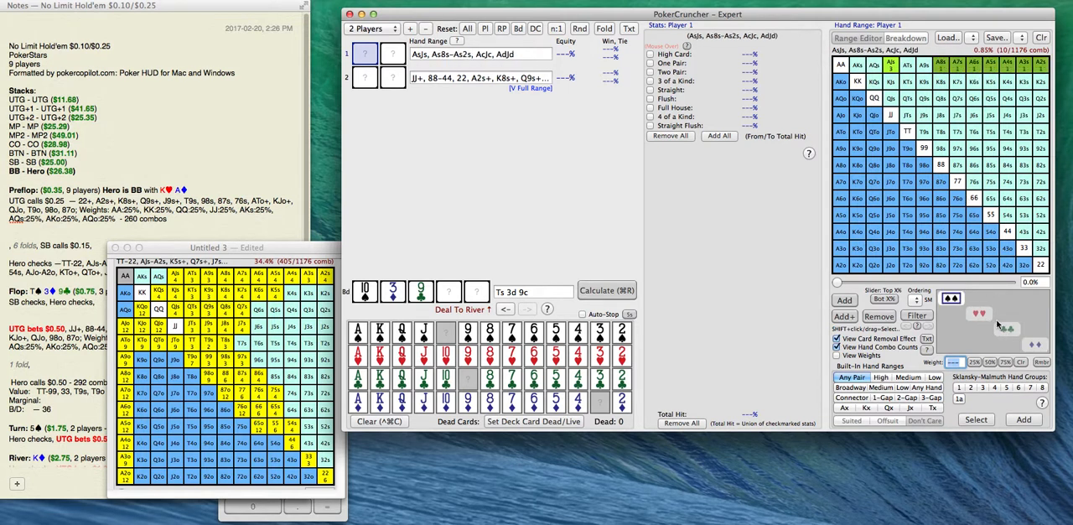
left_click(1035, 344)
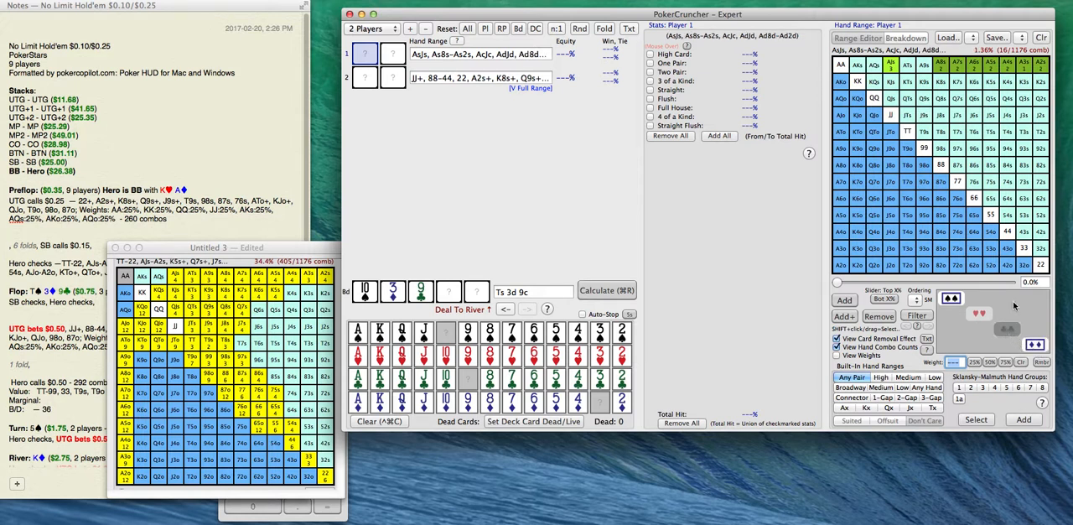
left_click(1010, 69)
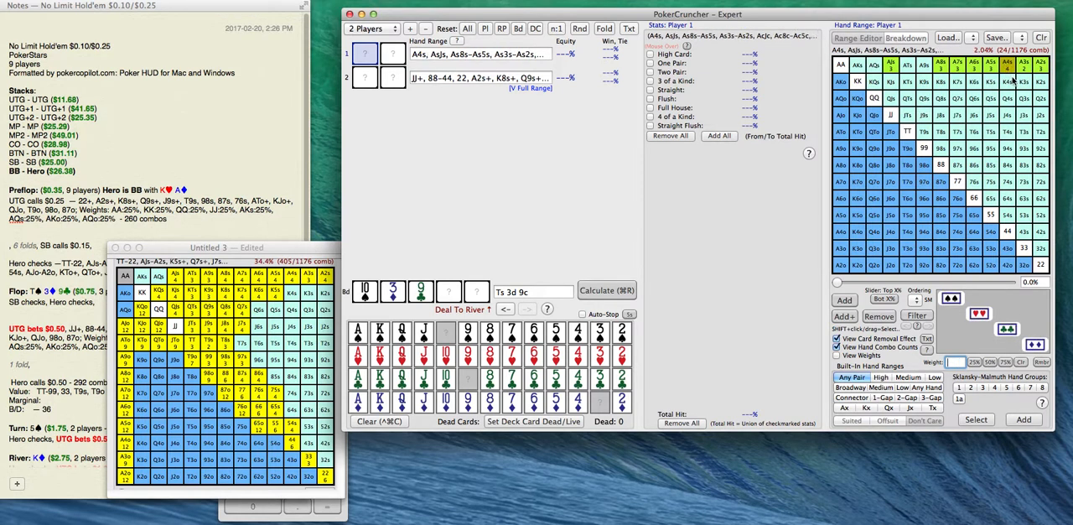
left_click(1012, 71)
left_click(951, 298)
left_click(1034, 345)
left_click(1007, 333)
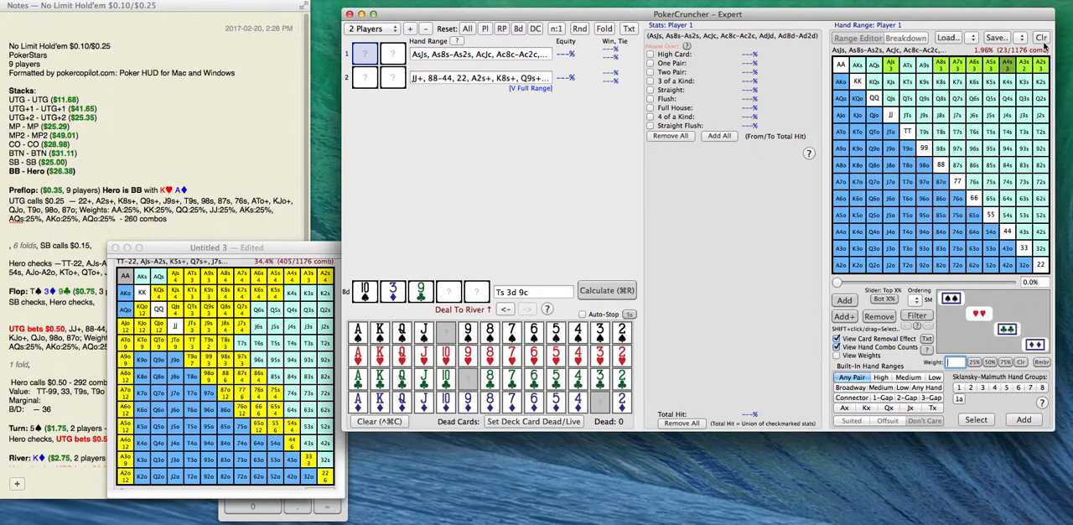
left_click(1026, 70)
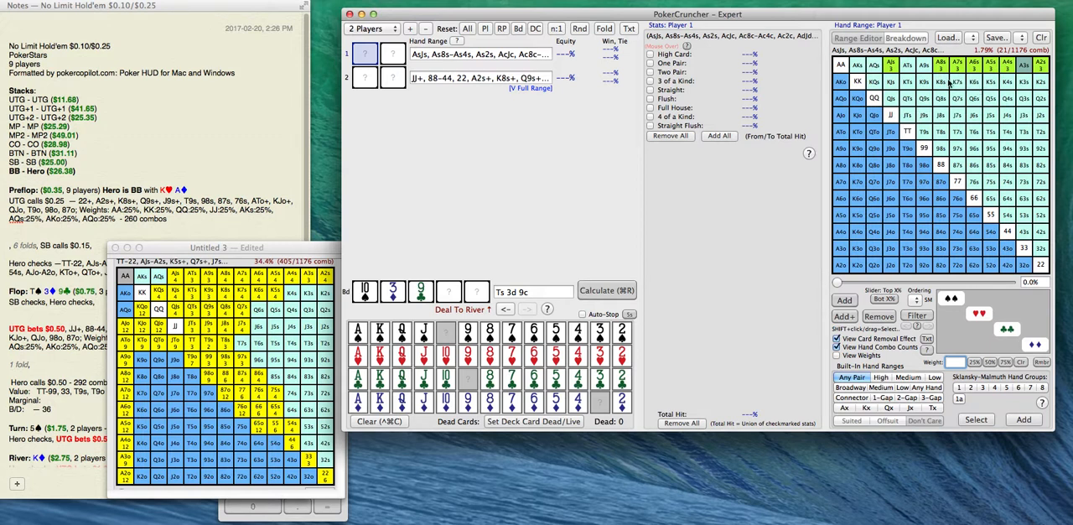
Add KQs and KJs to Player 1's range in spades, clubs and diamonds only.
left_click_drag(877, 84, 896, 88)
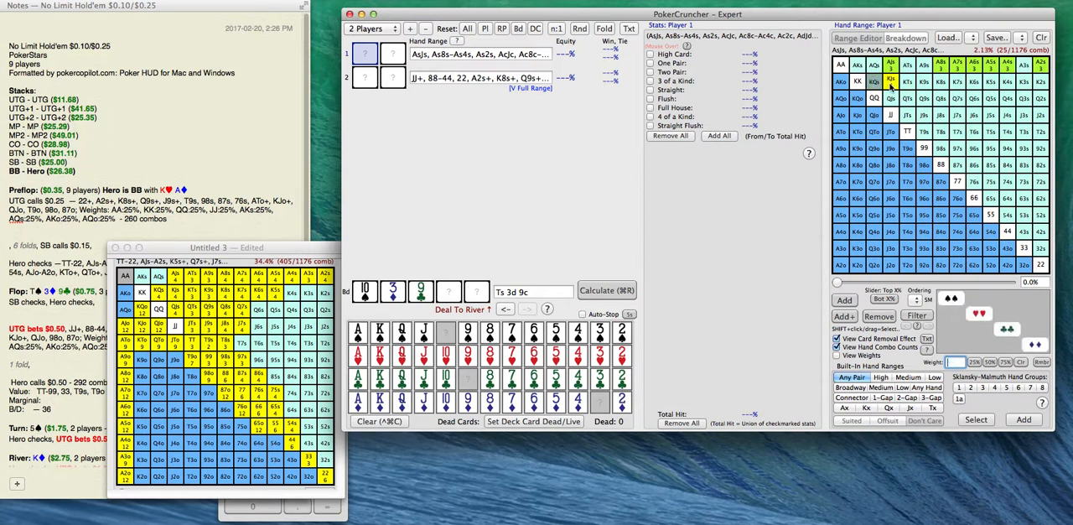
left_click(951, 298)
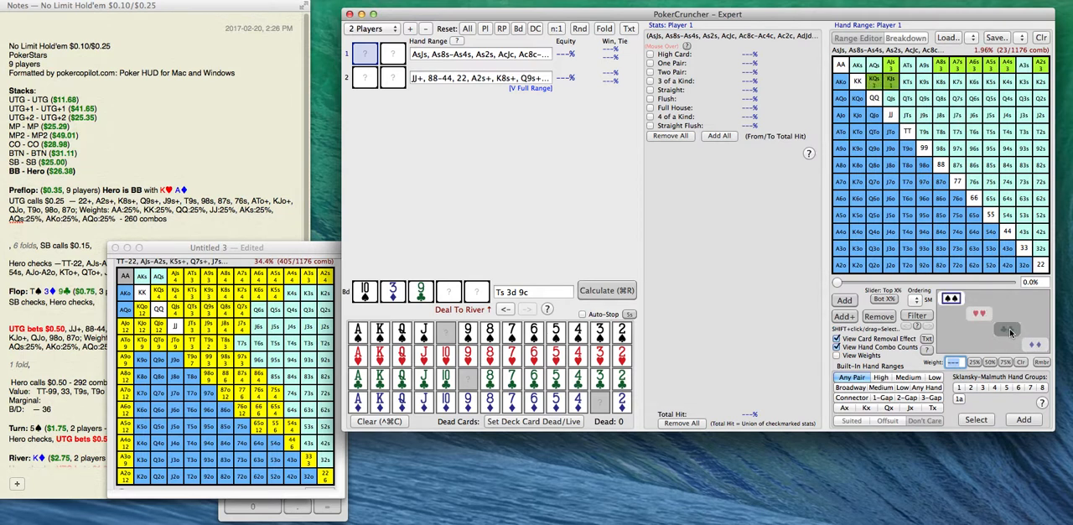
left_click(1007, 329)
left_click(1035, 344)
Add K8s through K4s to Player 1's range in spades, clubs and diamonds only, without K3s.
left_click_drag(943, 87, 1026, 85)
left_click_drag(946, 85, 1012, 86)
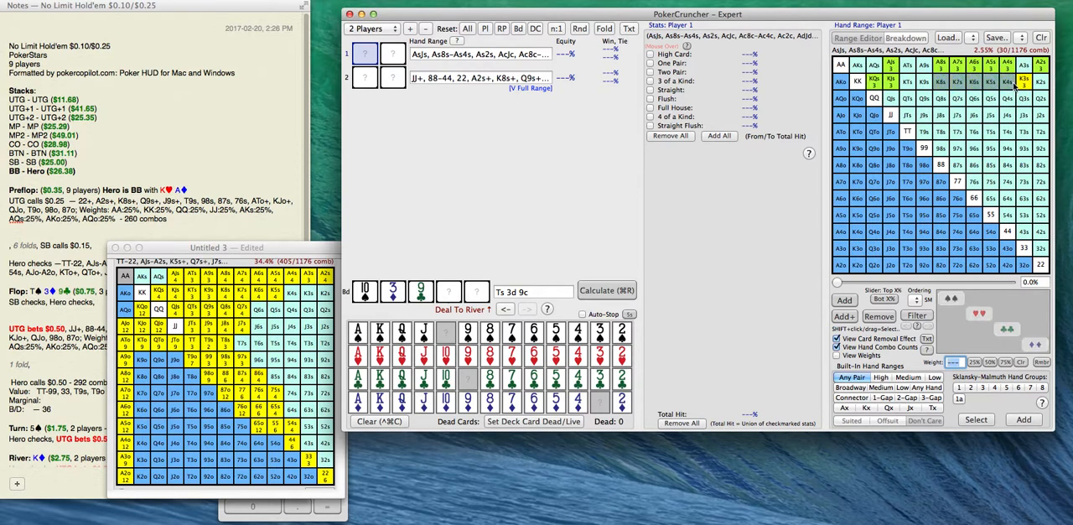
left_click(951, 299)
left_click(1007, 329)
left_click(1035, 344)
left_click(1029, 85)
Try K2s in spades, clubs and diamonds, and remove all suited king hands from Player 1's range.
double_click(1042, 85)
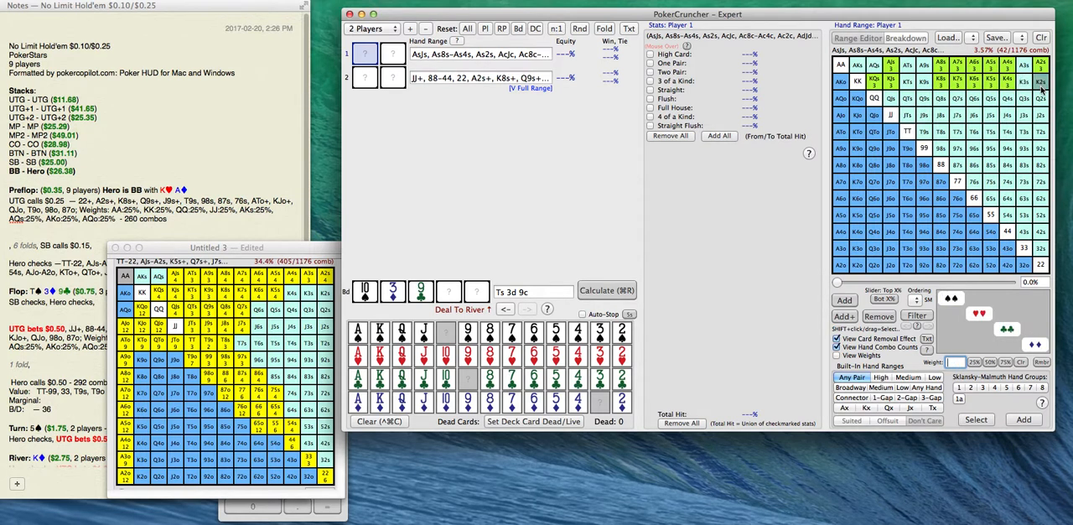
left_click(948, 299)
left_click(1007, 329)
left_click(1035, 344)
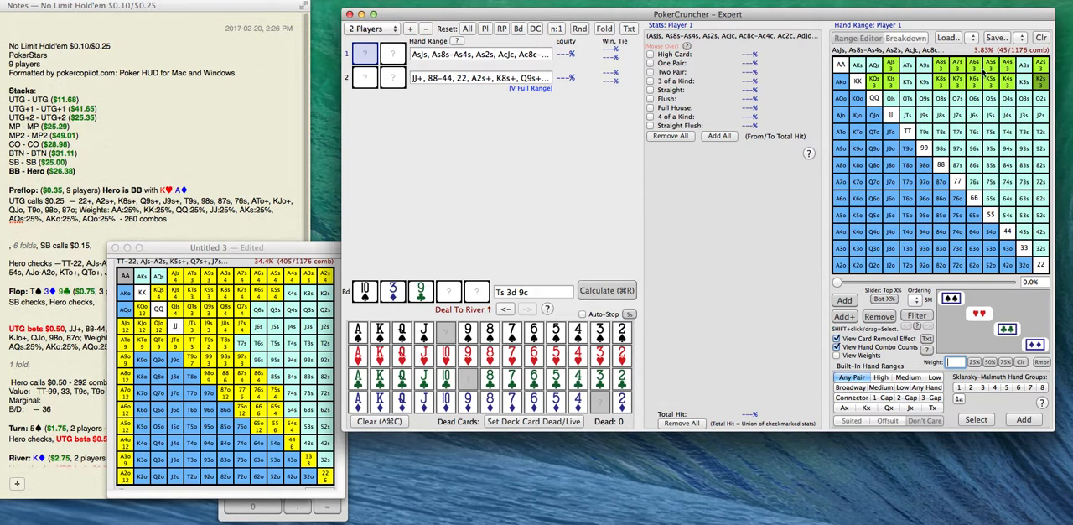
left_click(1043, 87)
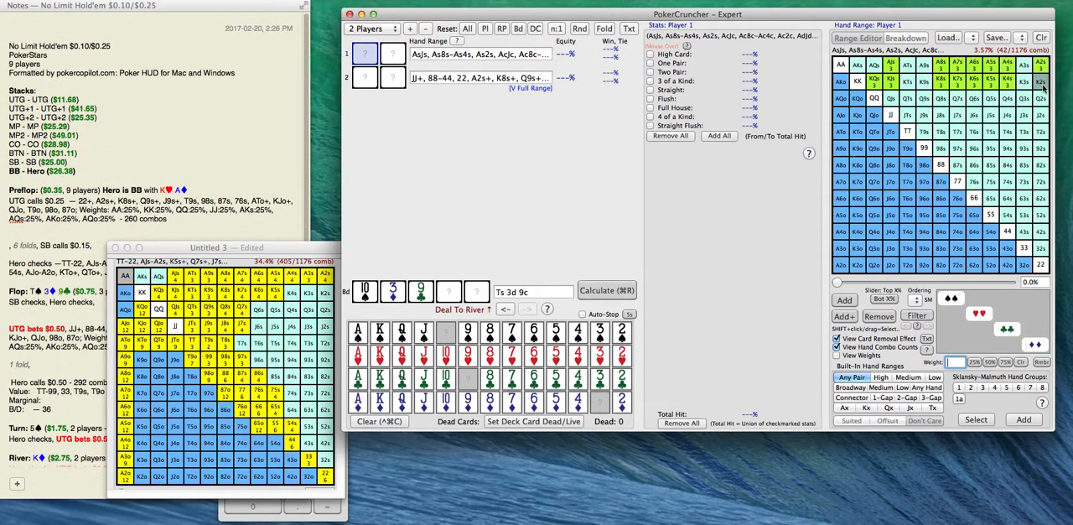
left_click_drag(1011, 88, 876, 85)
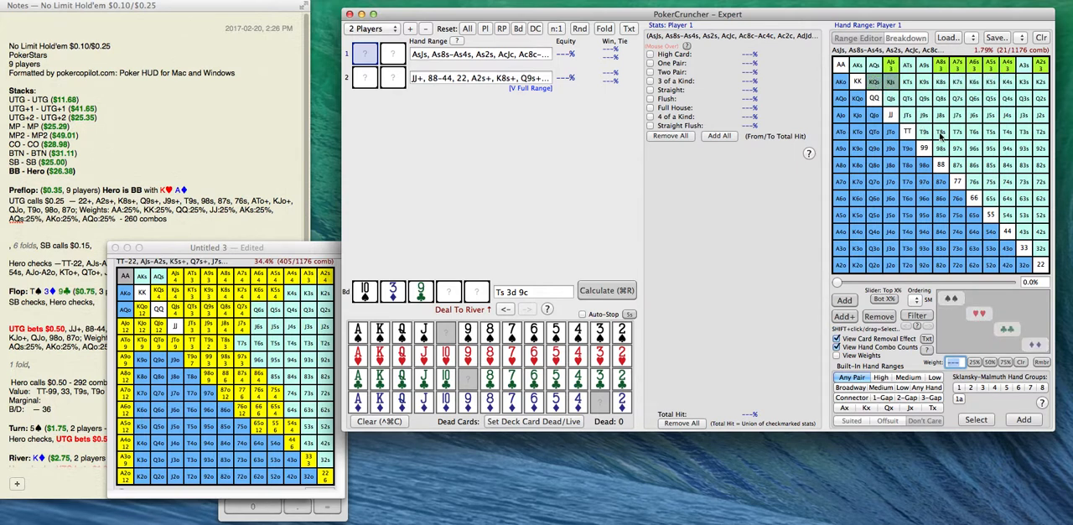
Add JTs, JTo, 87s and 87o to Player 1's range, and remove AJs and A8s through A5s.
left_click_drag(912, 115, 895, 132)
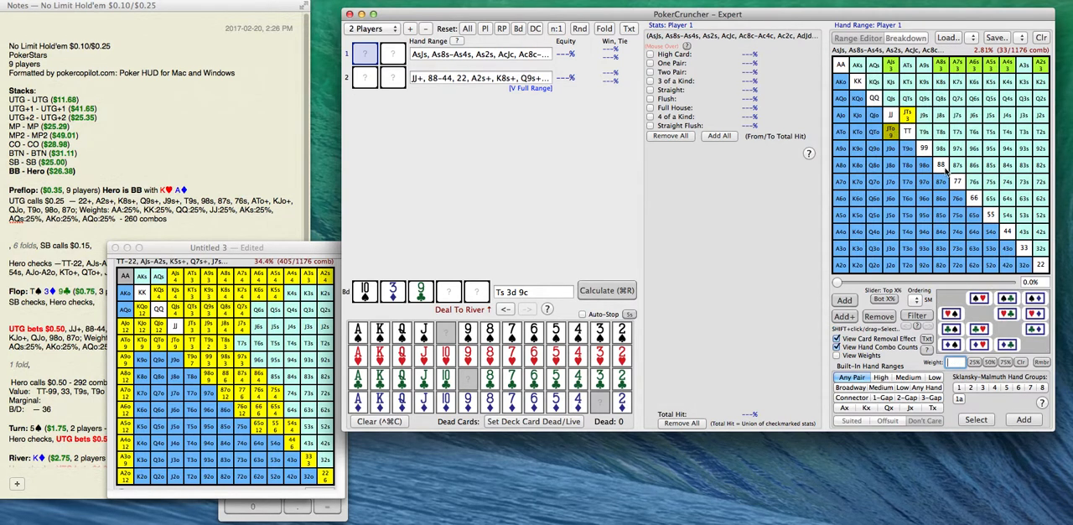
left_click_drag(956, 168, 944, 186)
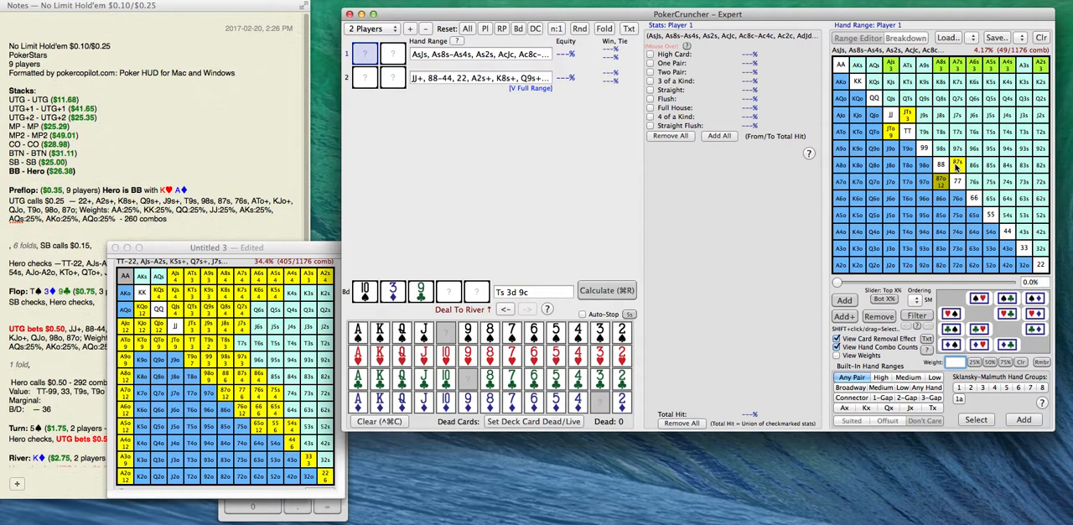
left_click_drag(892, 70, 990, 74)
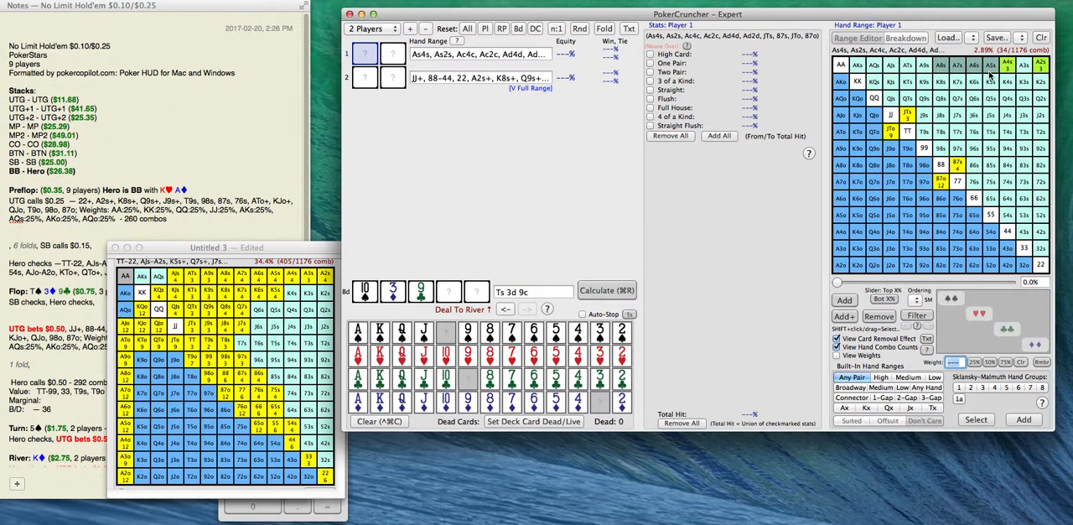
Add A5s back to Player 1's range in spades, clubs and diamonds only.
left_click(992, 74)
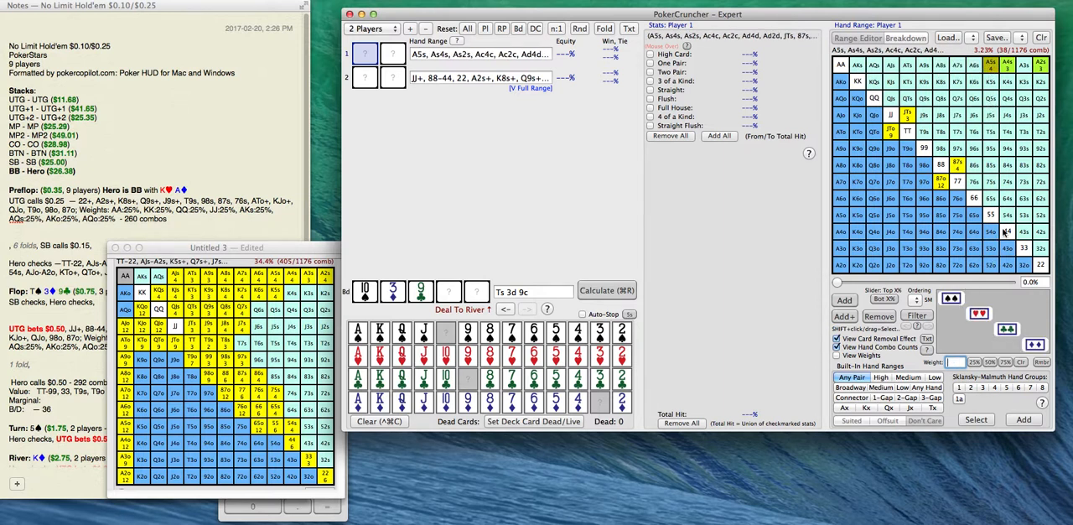
left_click(991, 75)
left_click(957, 298)
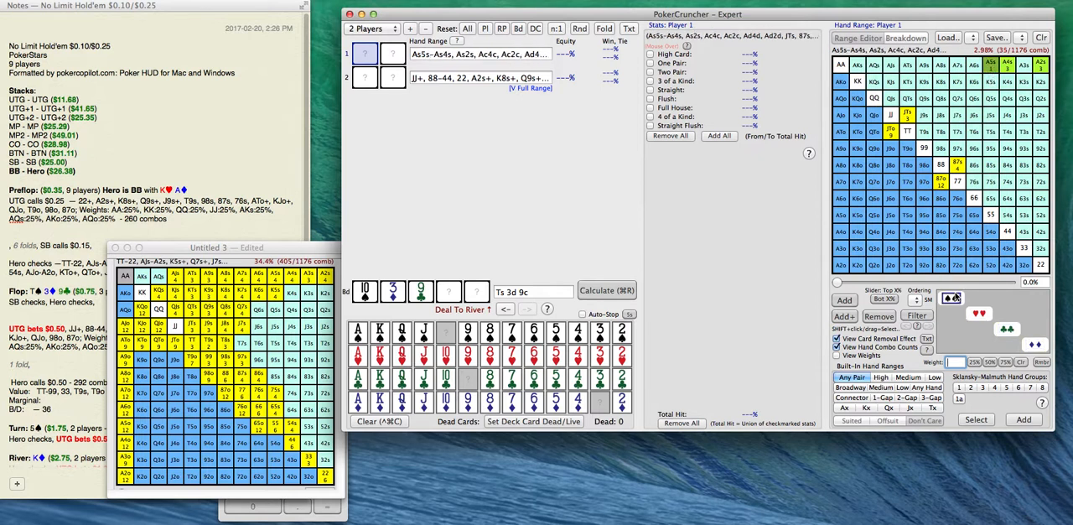
left_click(1007, 329)
left_click(1035, 344)
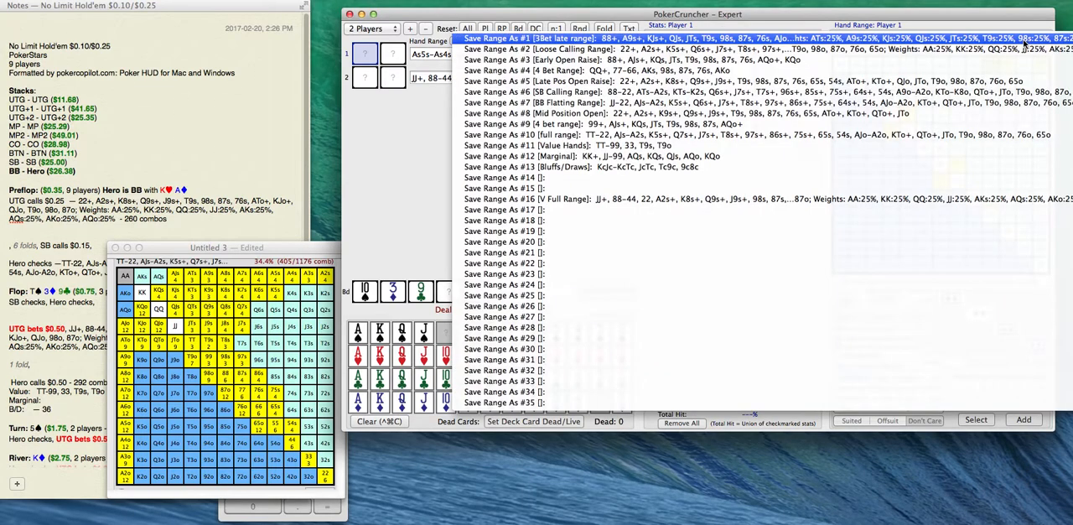
Overwrite the saved range "Bluffs/Draws" with Player 1's current hand range.
left_click(1021, 38)
left_click(887, 168)
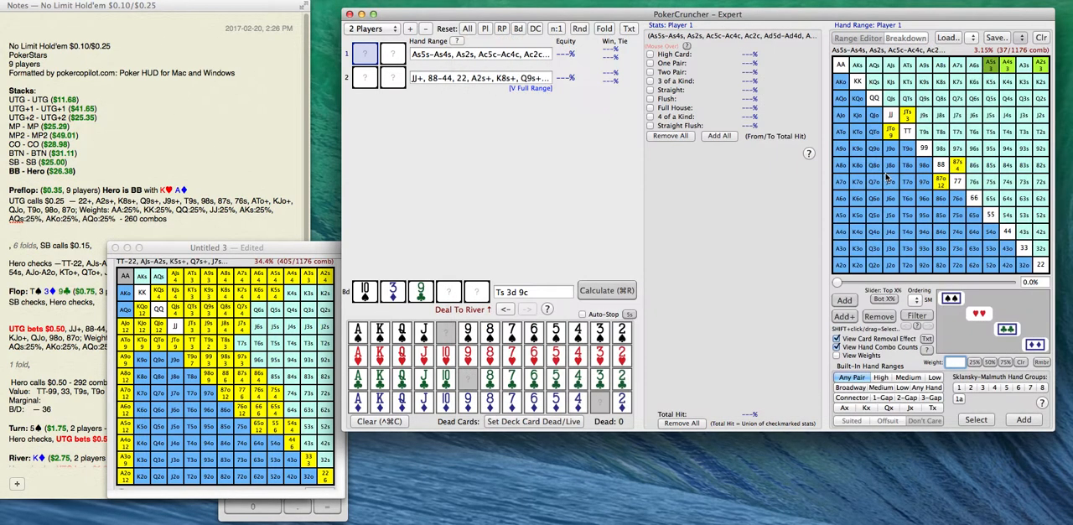
left_click(659, 249)
Copy Player 1's bluff/draw range text into the note's "B/D:" line and change its combo count to 37.
triple_click(491, 55)
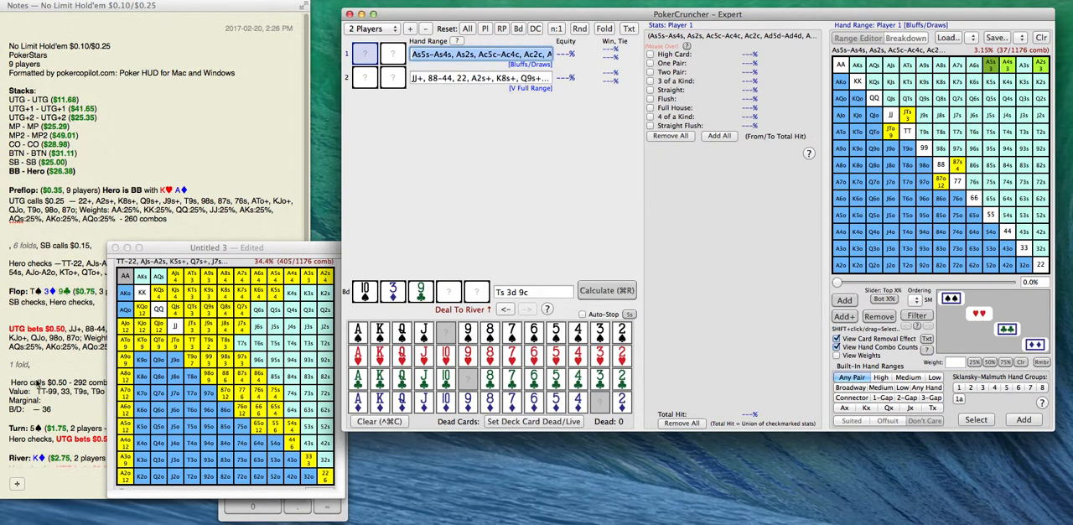
left_click(36, 410)
type("As5s-As4s, As2s, Ac5c-Ac4c, Ac2c, Ad5d-Ad4d, Ad2d, JTs, 87s, JTo, 87o")
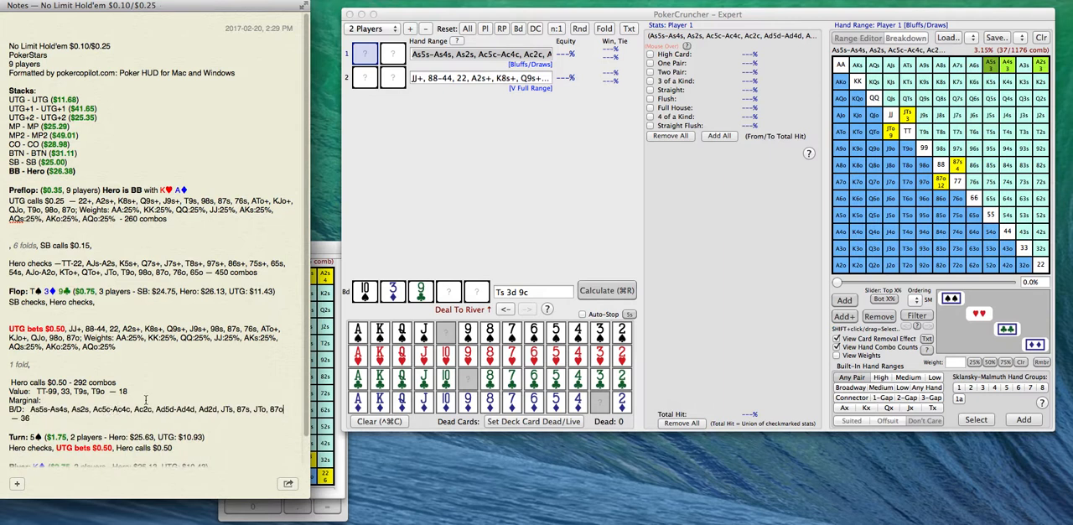
key("BackSpace")
Switch to Calculator and compute 18 + 37 − 290 to get the number of marginal combos.
left_click(311, 519)
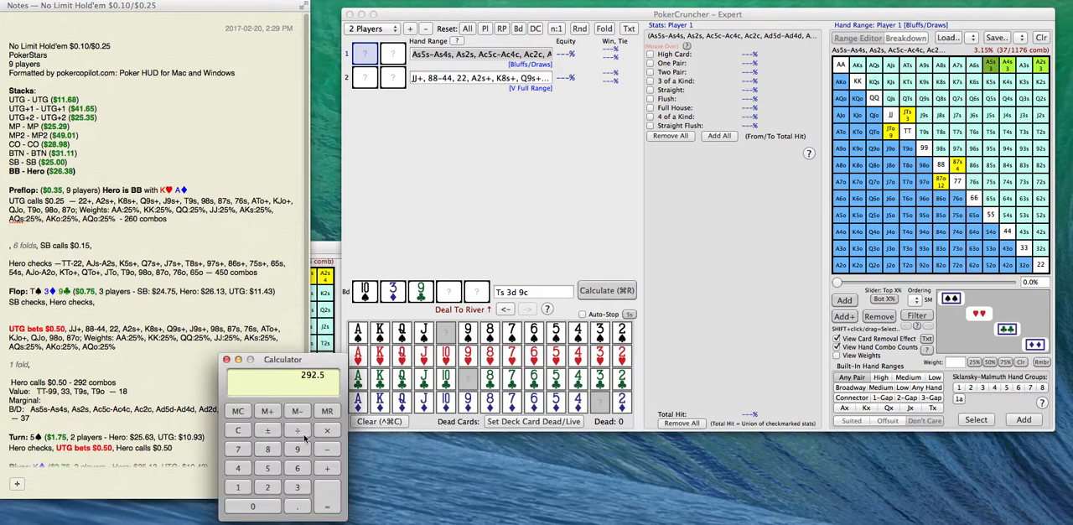
left_click(237, 486)
left_click(268, 449)
left_click(325, 473)
left_click(301, 488)
left_click(237, 449)
left_click(340, 510)
left_click(328, 449)
left_click(269, 488)
left_click(296, 451)
left_click(262, 513)
left_click(333, 508)
left_click(238, 359)
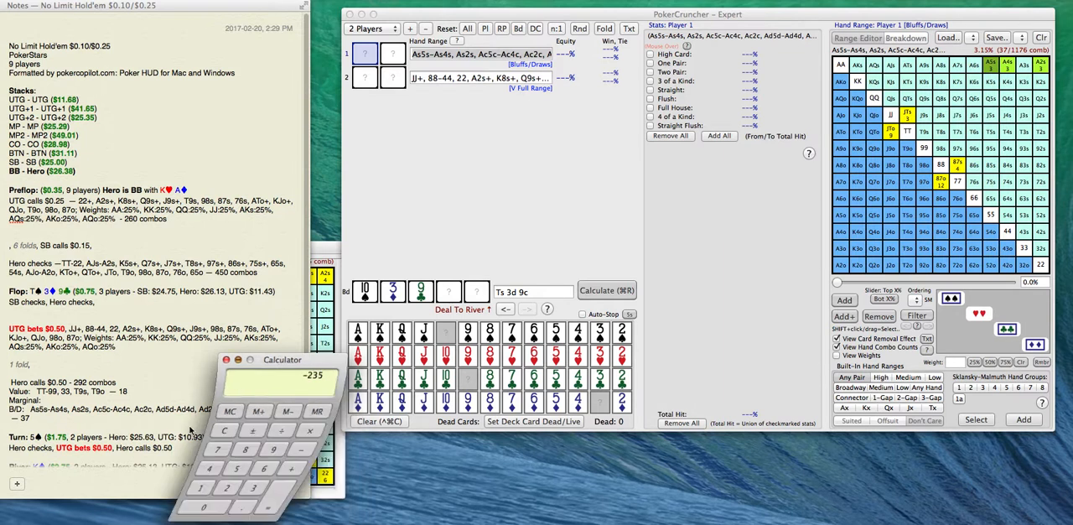
Enter "- 235" as the combo count on the note's "Marginal:" line.
left_click(73, 402)
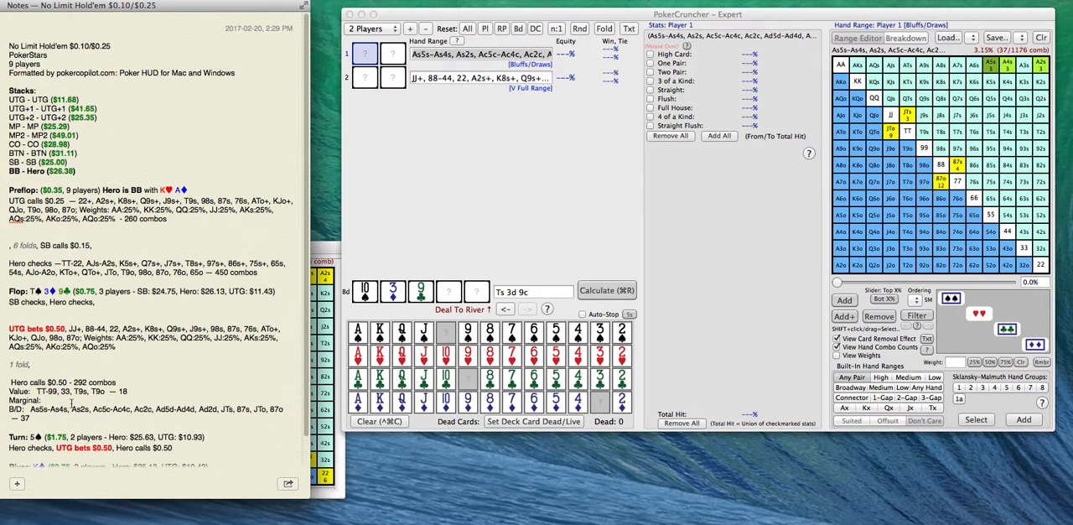
type("- 235")
key("Left")
key("Left")
key("Left")
Capture Player 1's bluff/draw range grid as a second reference image and place it next to the full-range image.
left_click(326, 249)
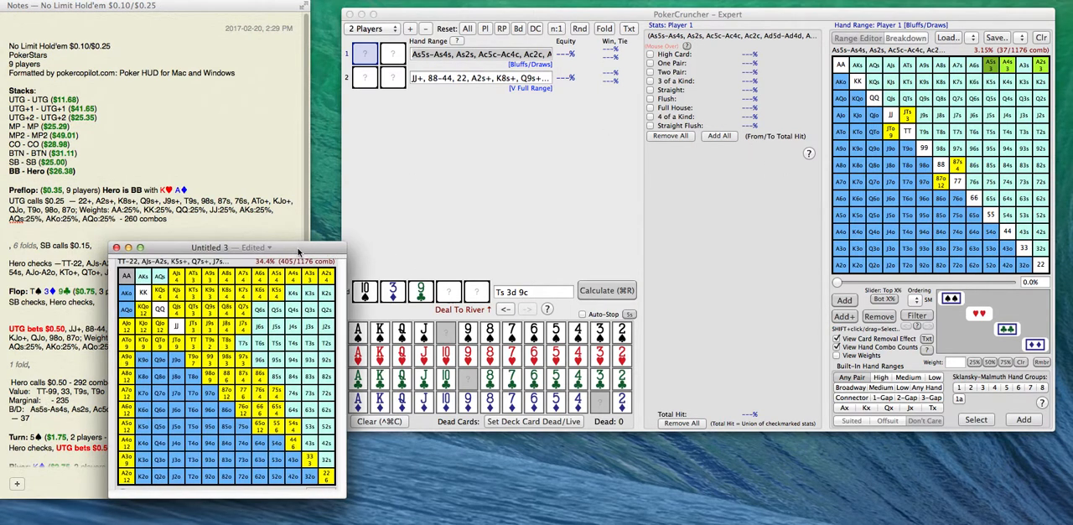
left_click_drag(298, 252, 312, 246)
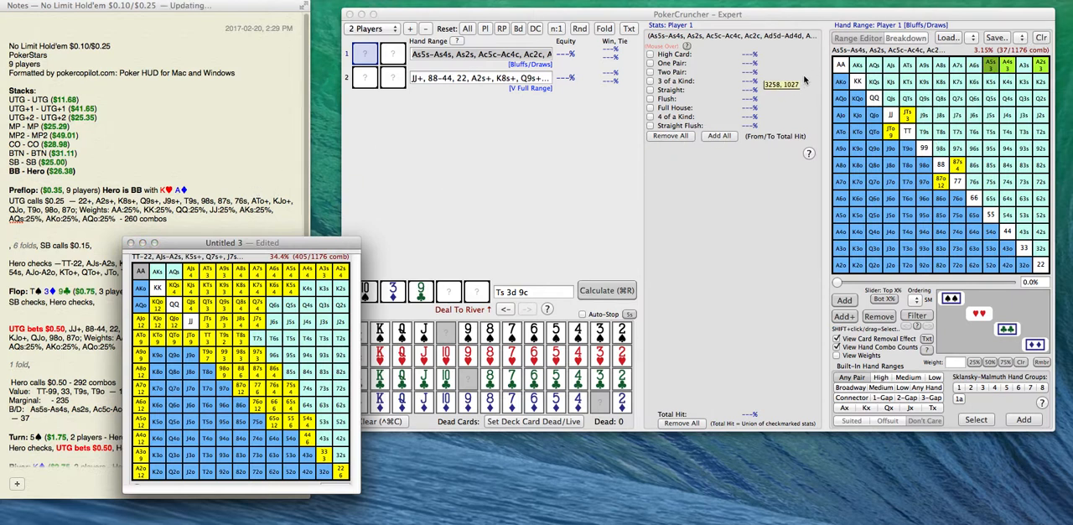
left_click_drag(823, 48, 1052, 286)
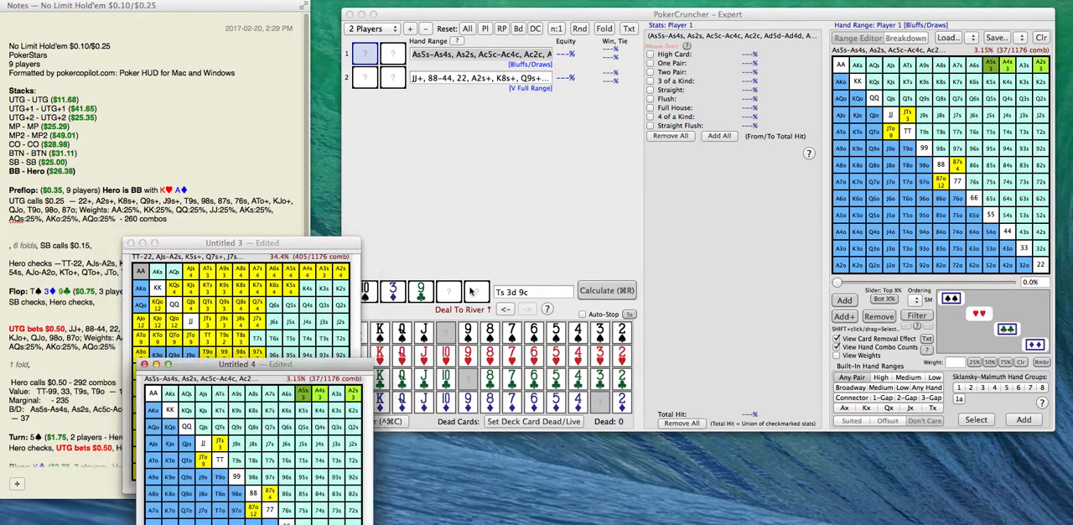
left_click_drag(265, 363, 148, 360)
left_click(281, 243)
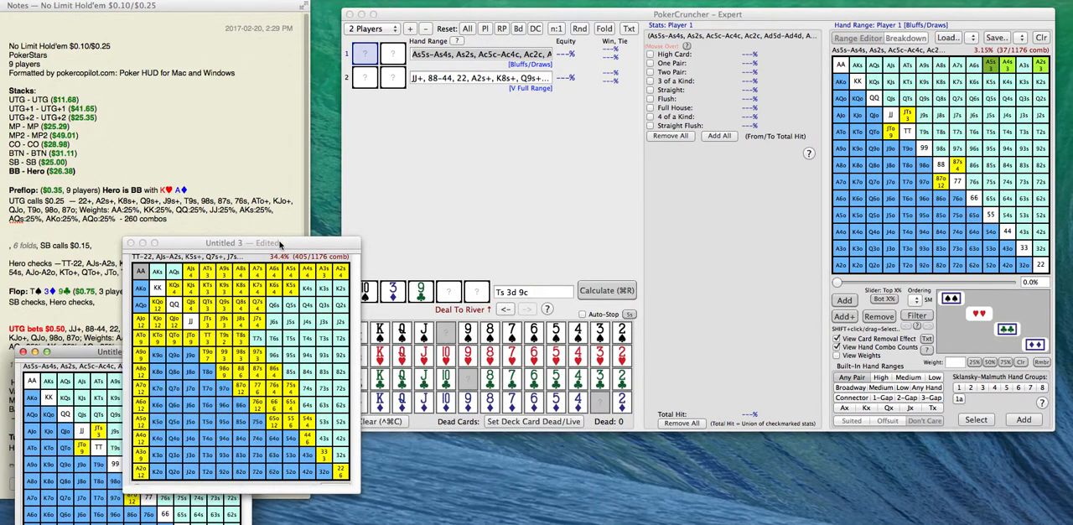
Clear Player 1's hand range and add A3s, A9s, ATs, KTs and K9s to the empty range grid.
left_click_drag(281, 243, 287, 245)
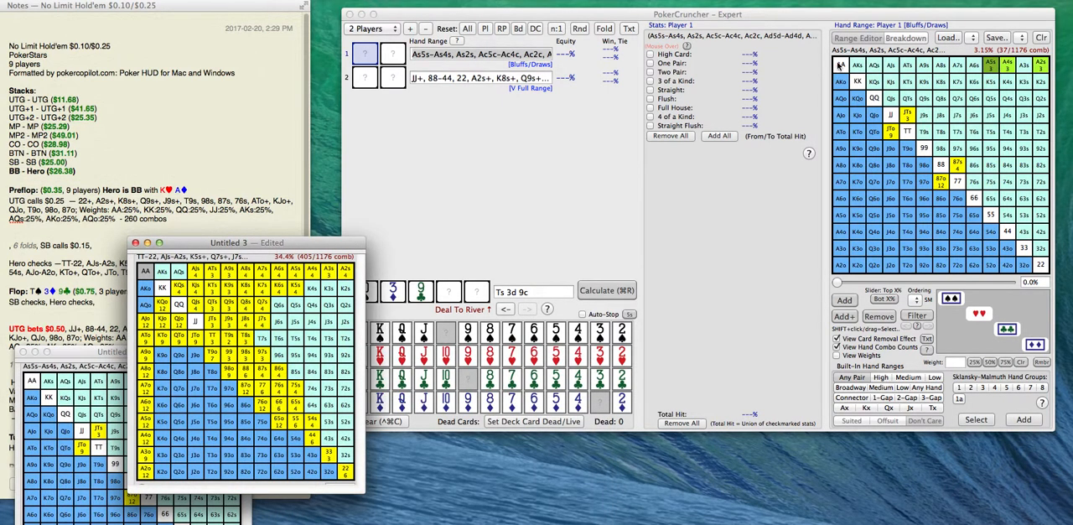
left_click(1041, 39)
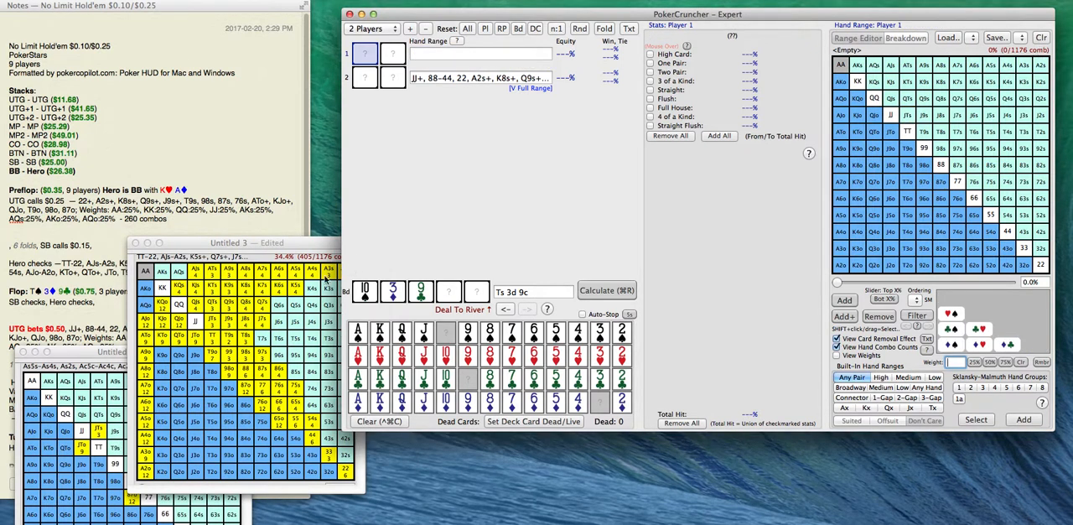
left_click(1023, 66)
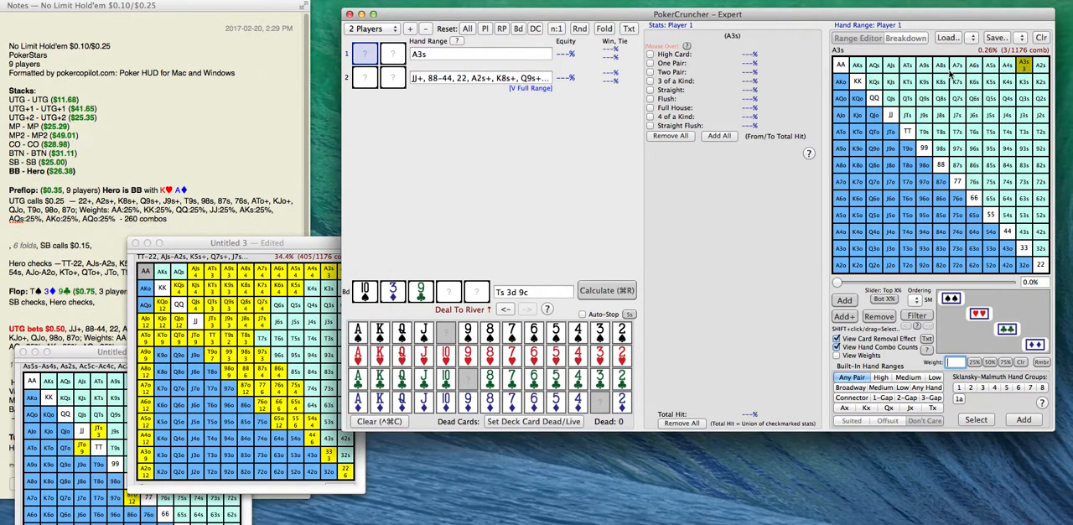
left_click(923, 66)
left_click(907, 67)
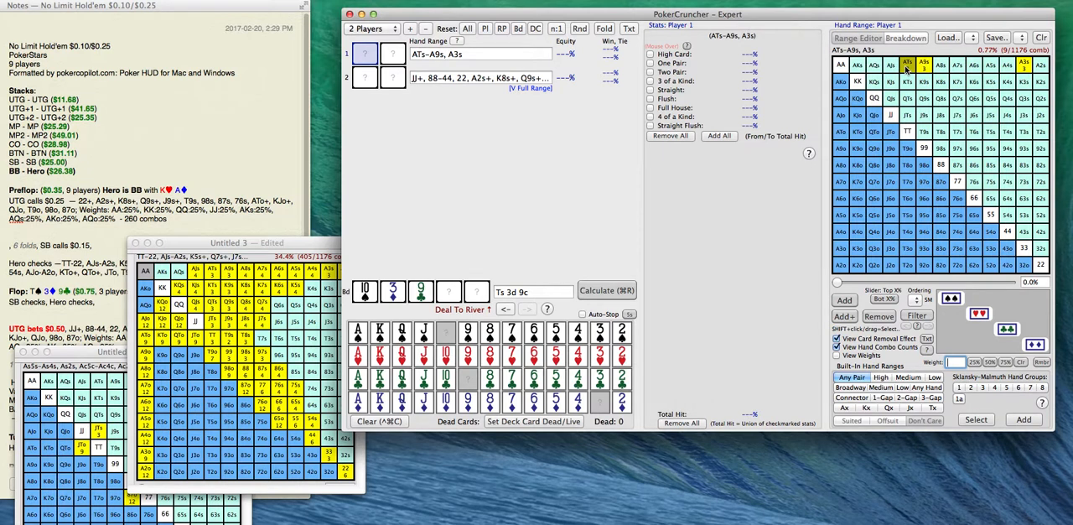
left_click(908, 83)
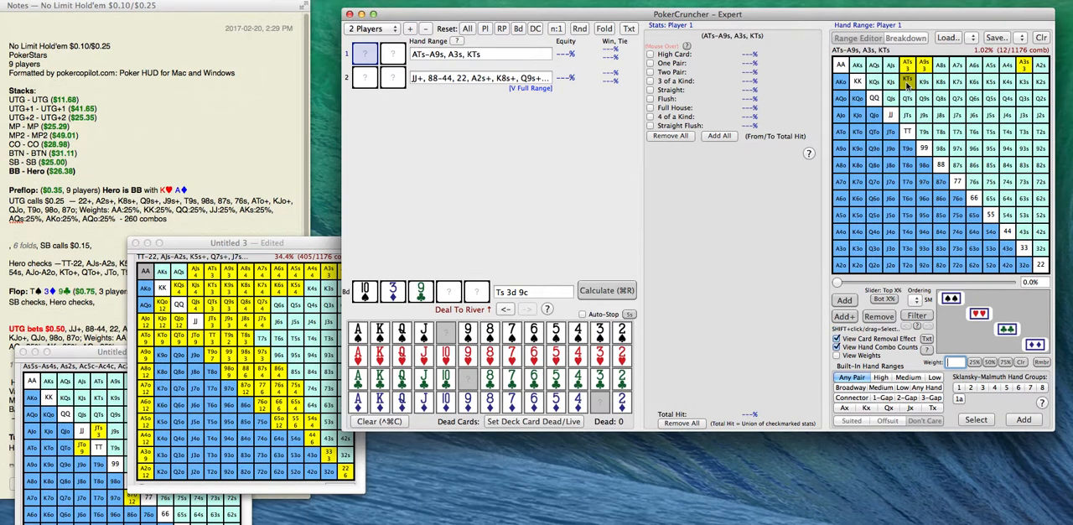
left_click(923, 83)
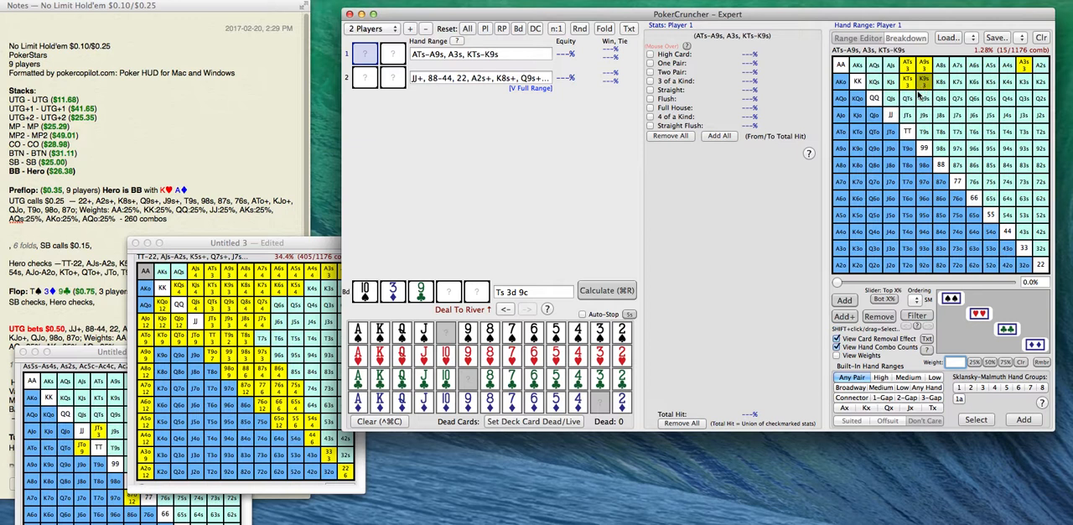
Add QTs, Q9s, J9s, 98s and 98o to Player 1's range.
left_click(908, 101)
left_click(920, 102)
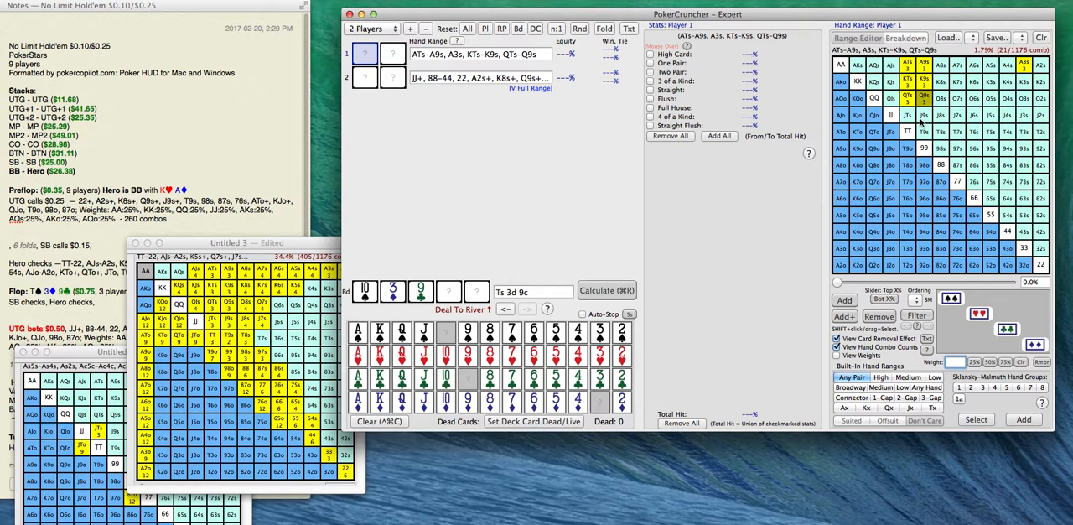
left_click(922, 117)
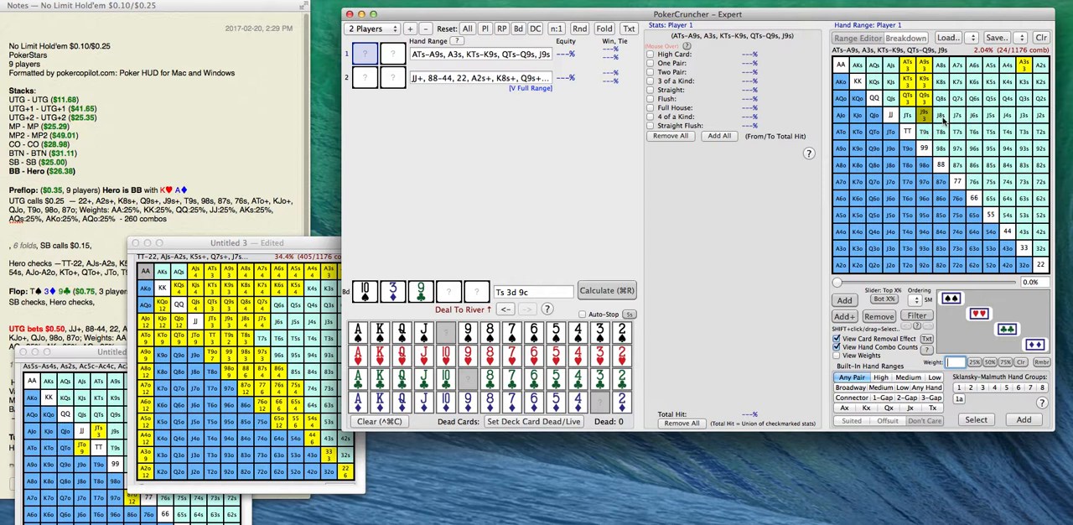
left_click(941, 149)
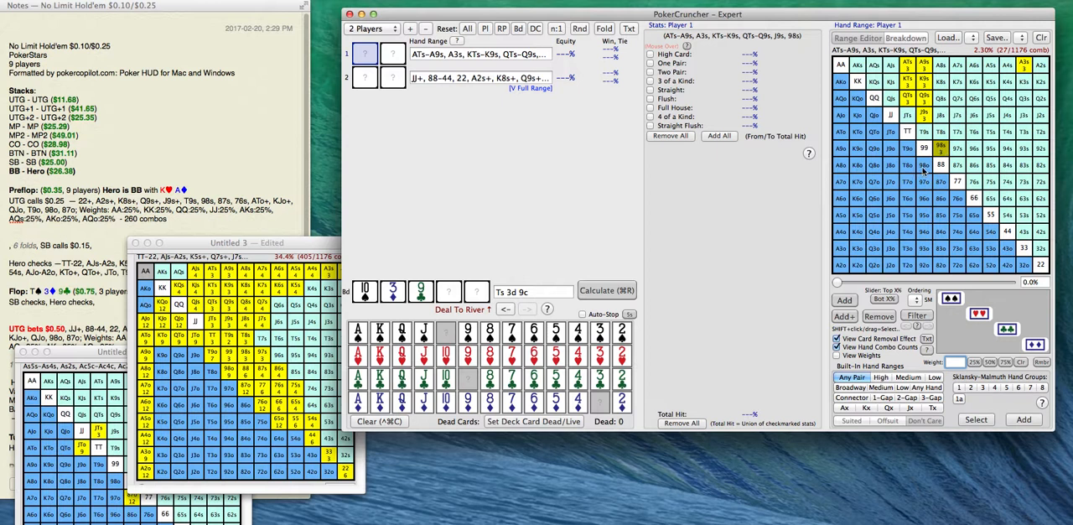
left_click(924, 167)
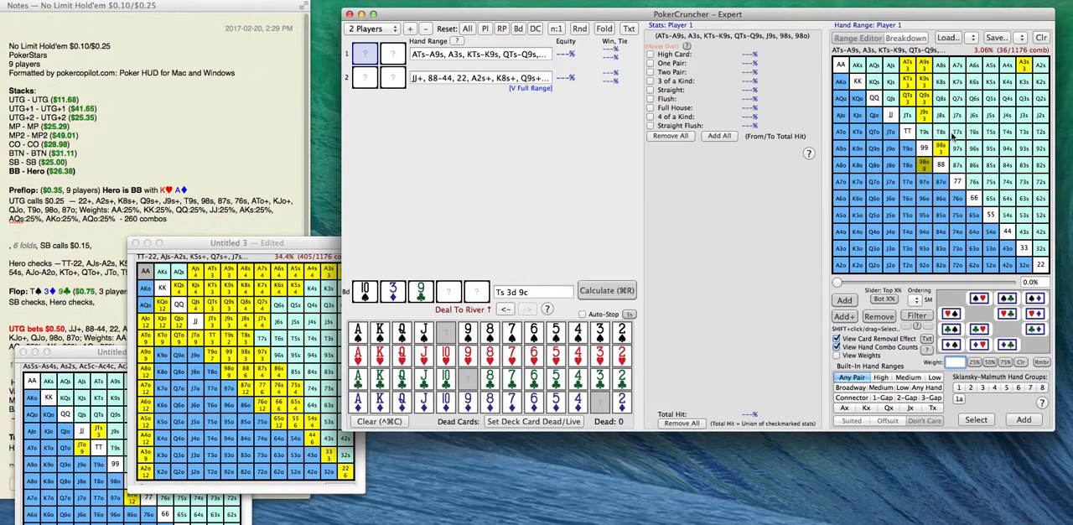
Add the offsuit hands A3o, QTo, KTo, ATo and A9o to Player 1's range.
left_click(841, 248)
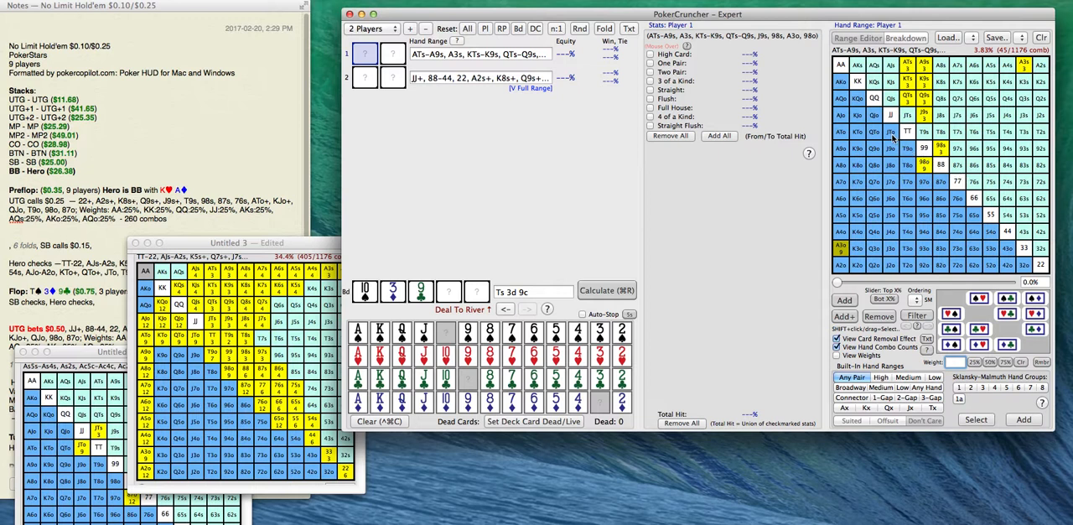
left_click(874, 137)
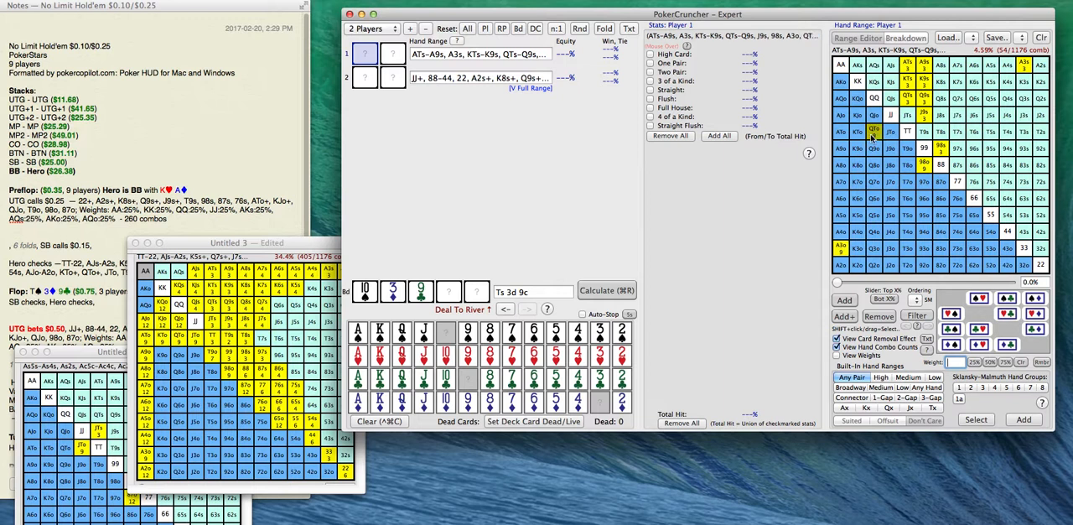
left_click(856, 136)
left_click(839, 138)
left_click(838, 151)
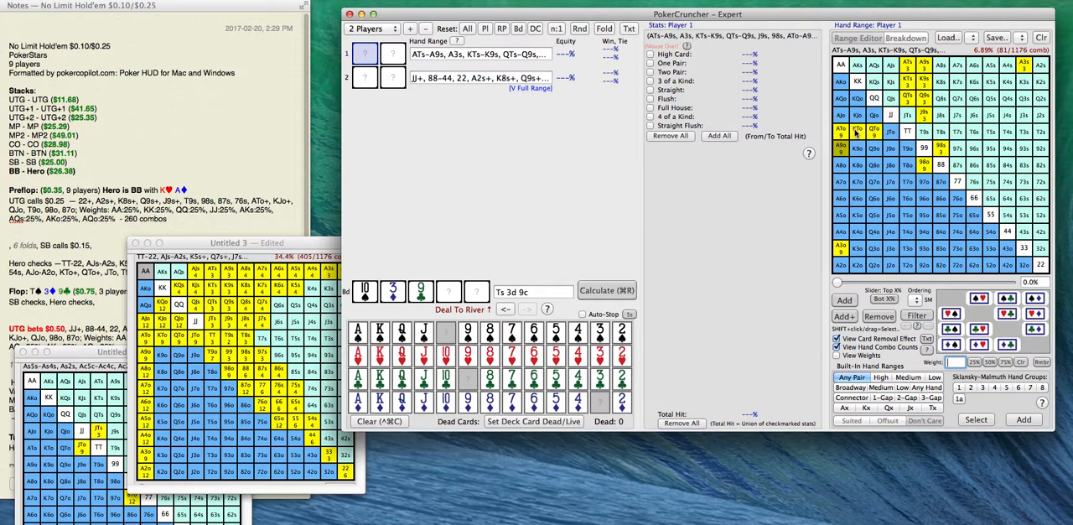
Add AJo, AJs, KJs, KQs and QJs to Player 1's range, leaving the pairs JJ to AA out.
left_click_drag(894, 117, 840, 70)
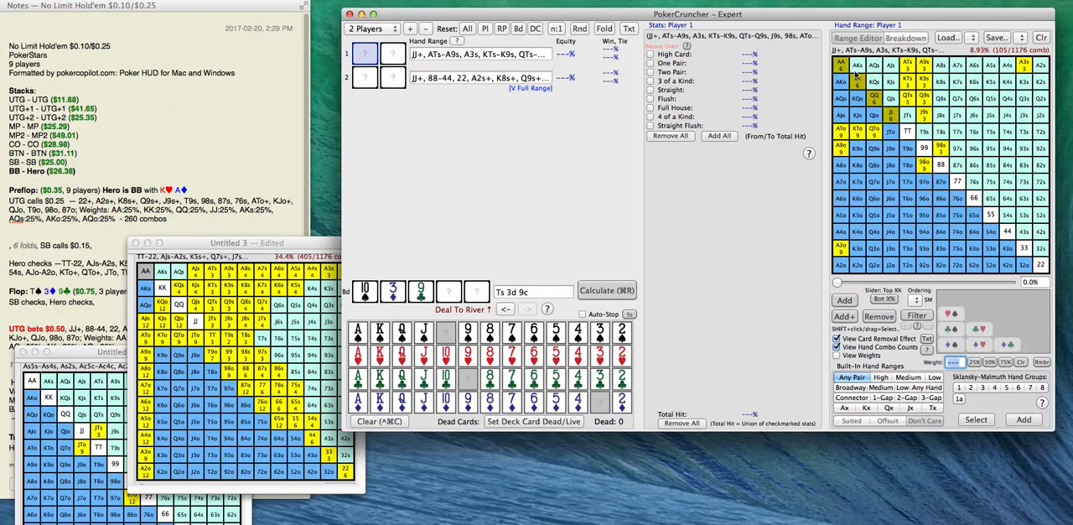
left_click_drag(845, 67, 906, 131)
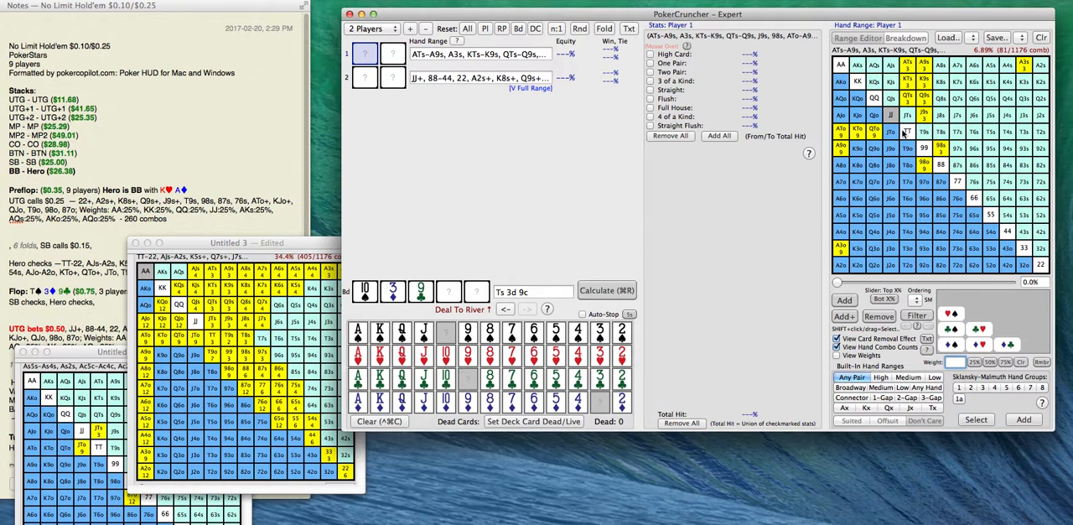
left_click(842, 120)
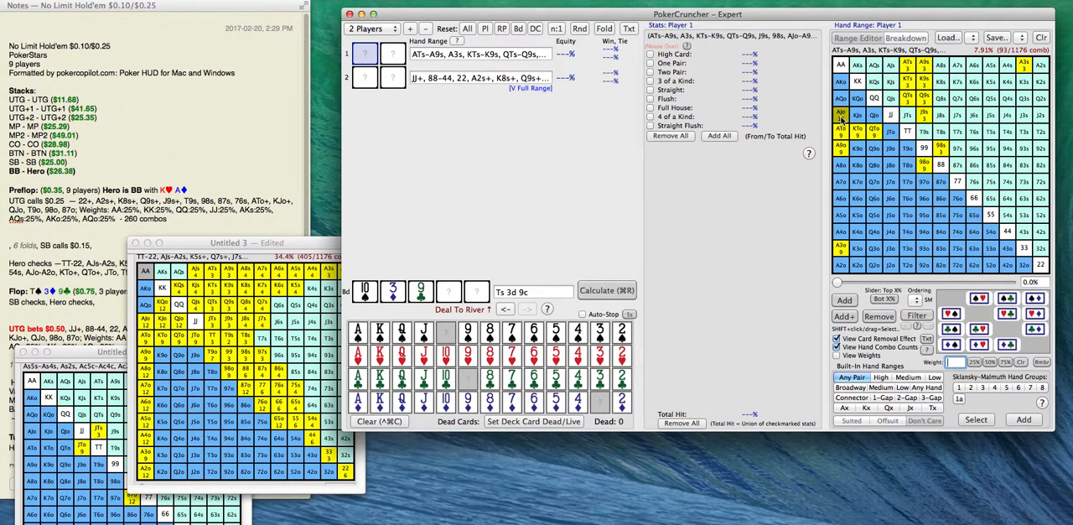
left_click(890, 67)
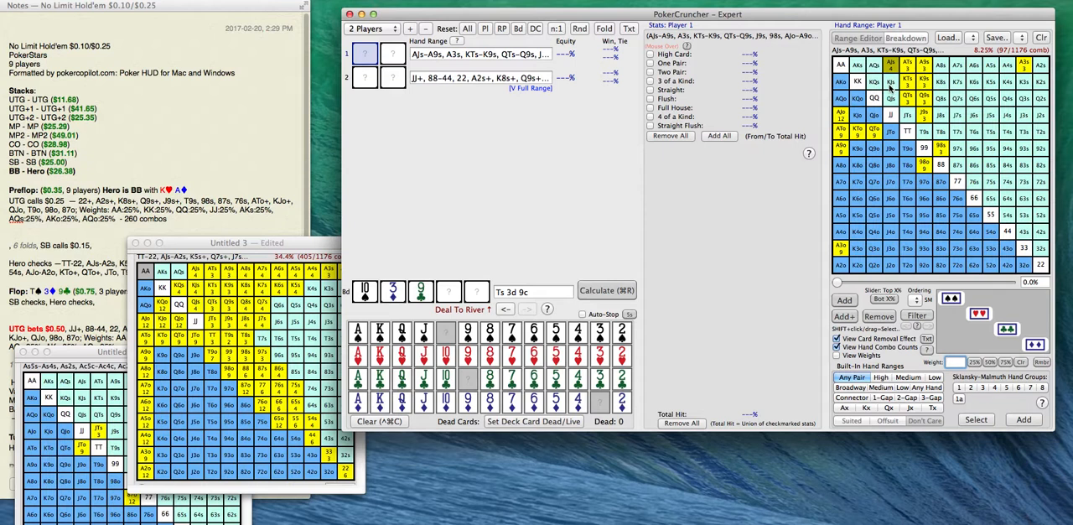
left_click(892, 87)
left_click(872, 89)
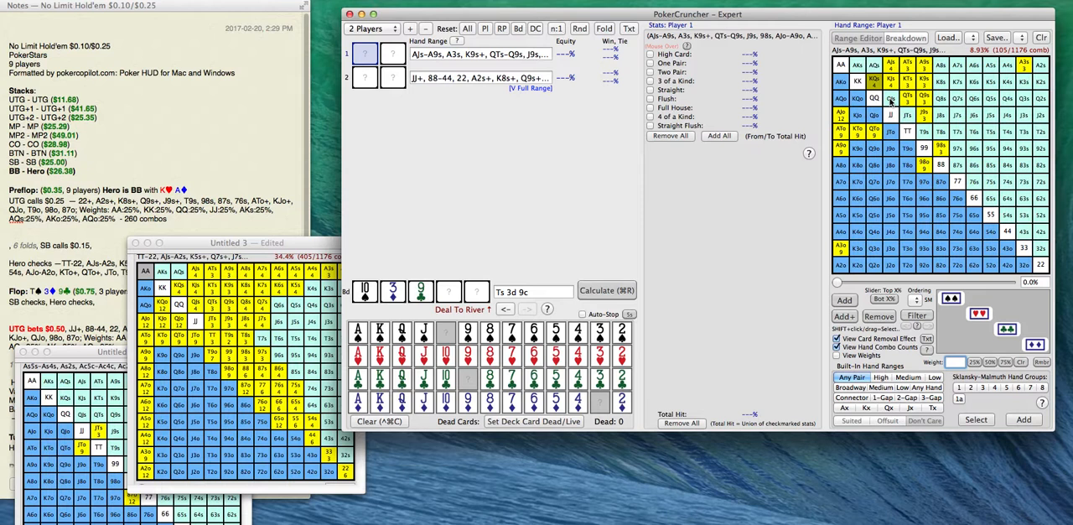
left_click(890, 99)
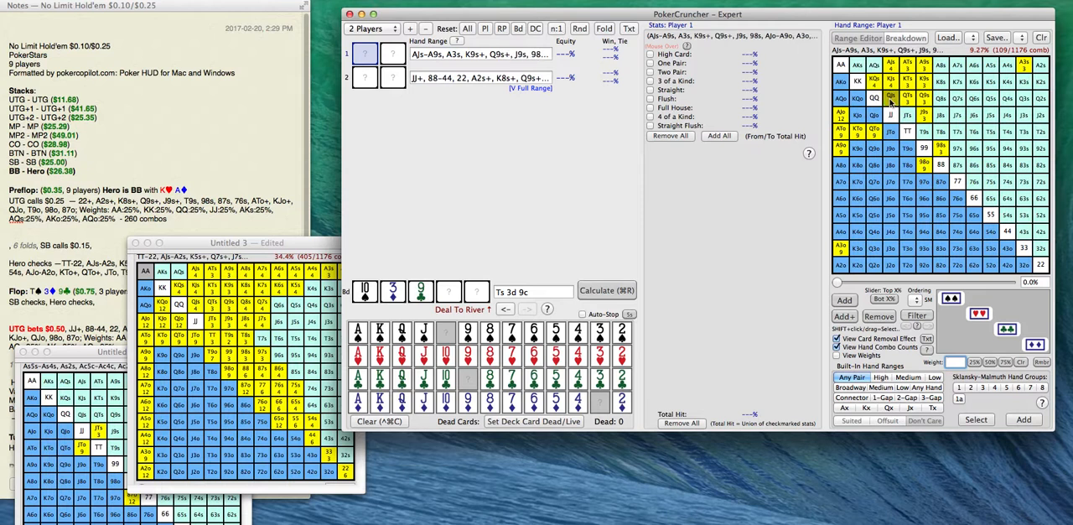
Add QJo, KJo, KQo and the pocket pairs 88 to 44 to Player 1's range.
left_click(874, 113)
left_click(857, 116)
left_click(857, 99)
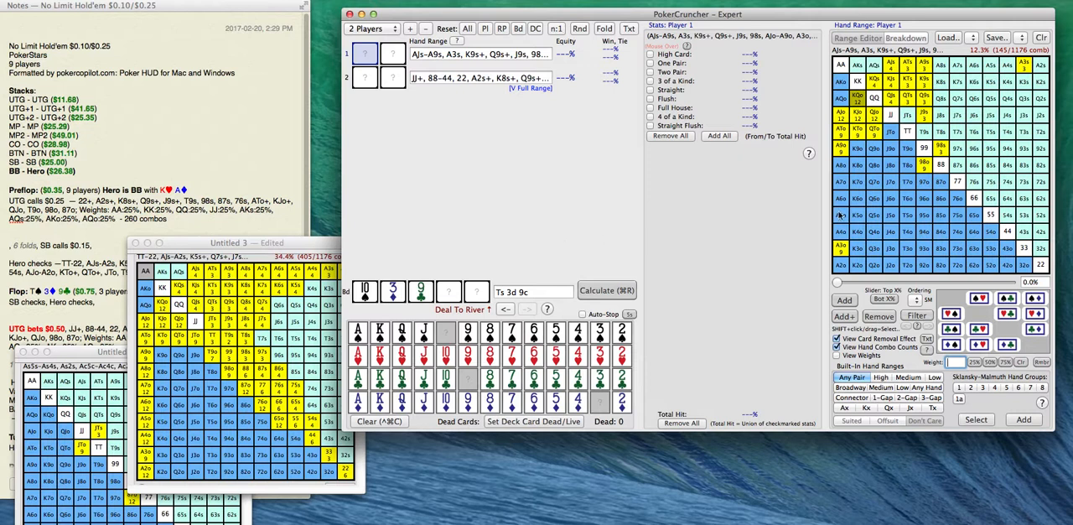
left_click_drag(944, 170, 1002, 235)
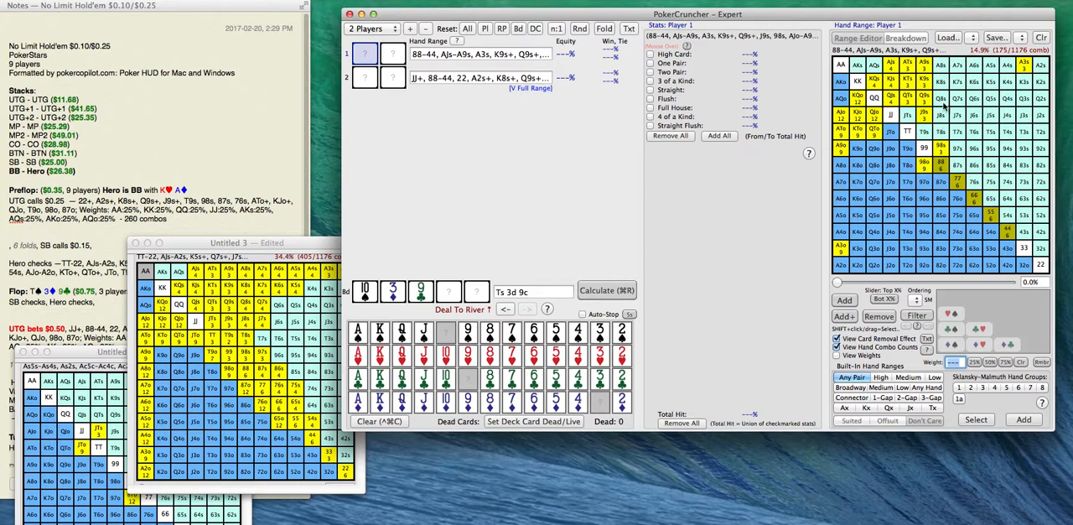
Save Player 1's range over saved range #12, keeping the name Marginal.
left_click(1020, 40)
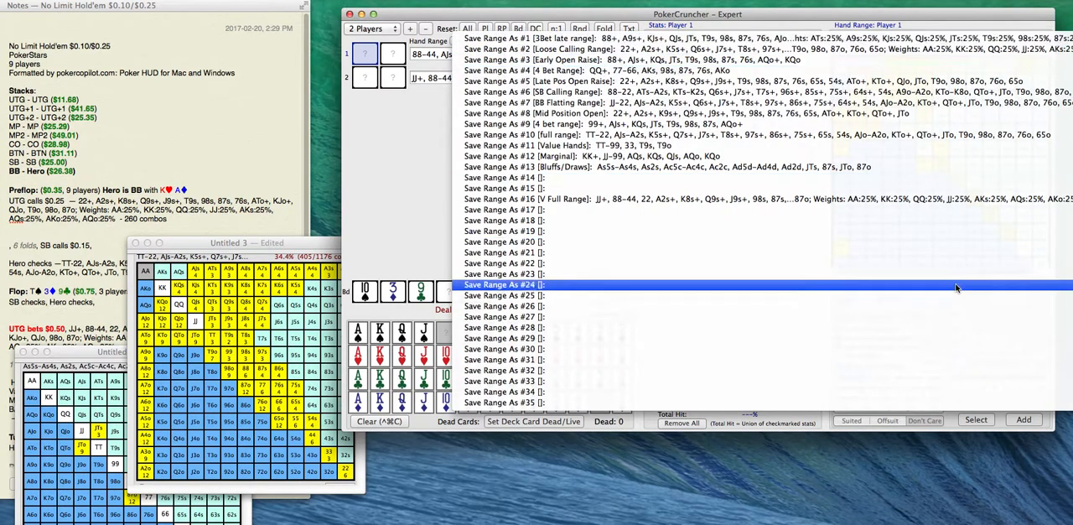
left_click(944, 156)
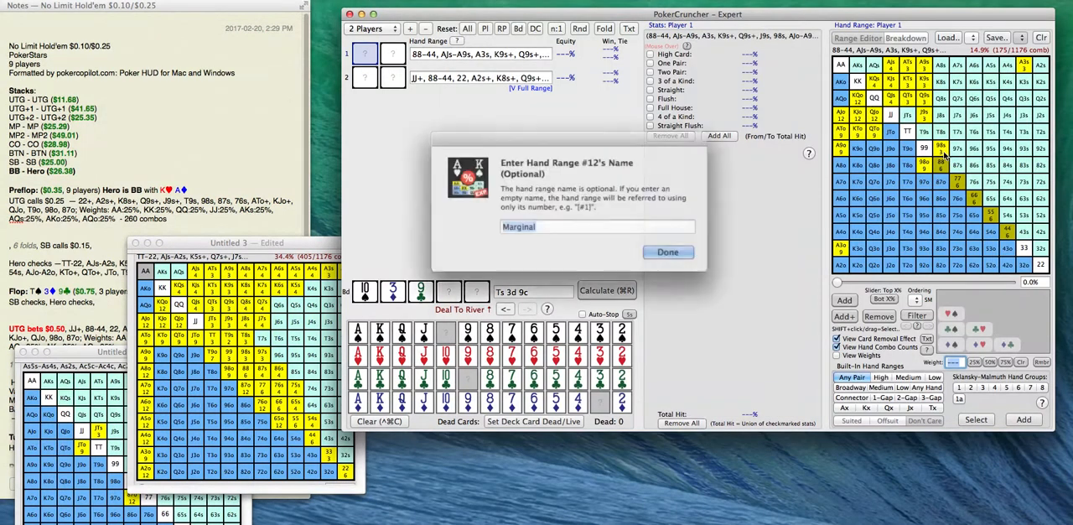
key("Return")
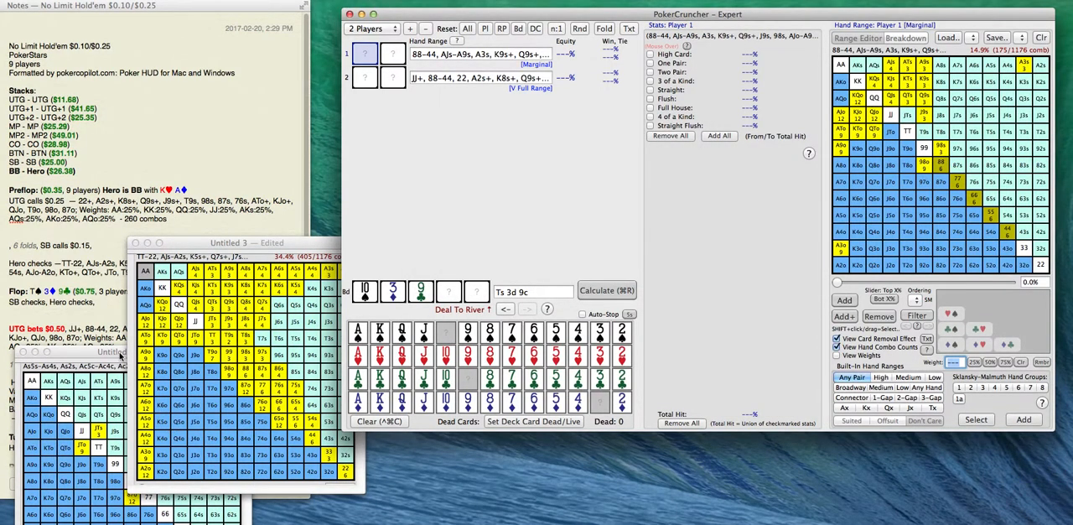
Copy Player 1's marginal range text into the note's "Marginal:" line and change its combo count to 175.
triple_click(466, 56)
left_click(77, 307)
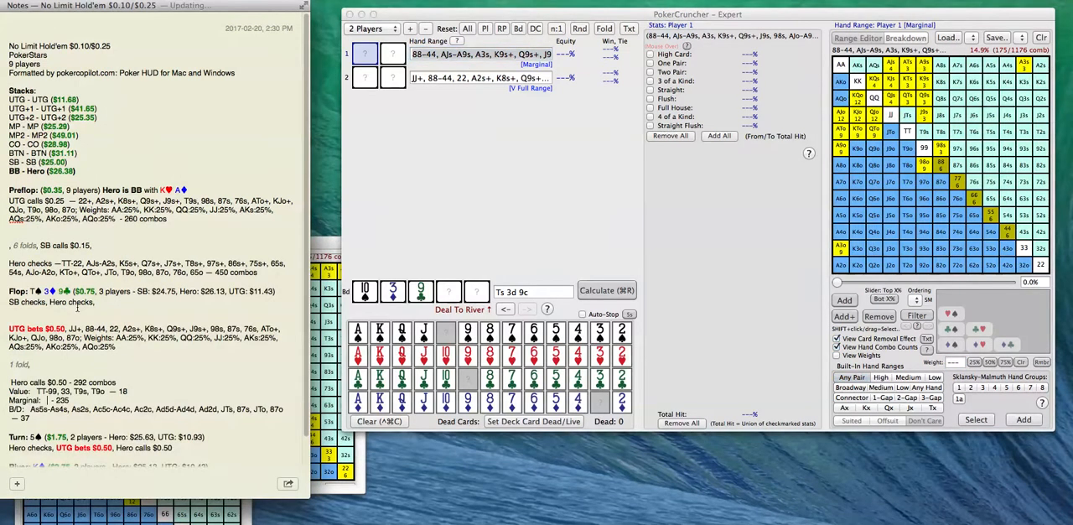
type("88-44, AJs-A9s, A3s, K9s+, Q9s+, J9s, 98s, AJo-A9o, A3o, KTo+, QTo+, 98o")
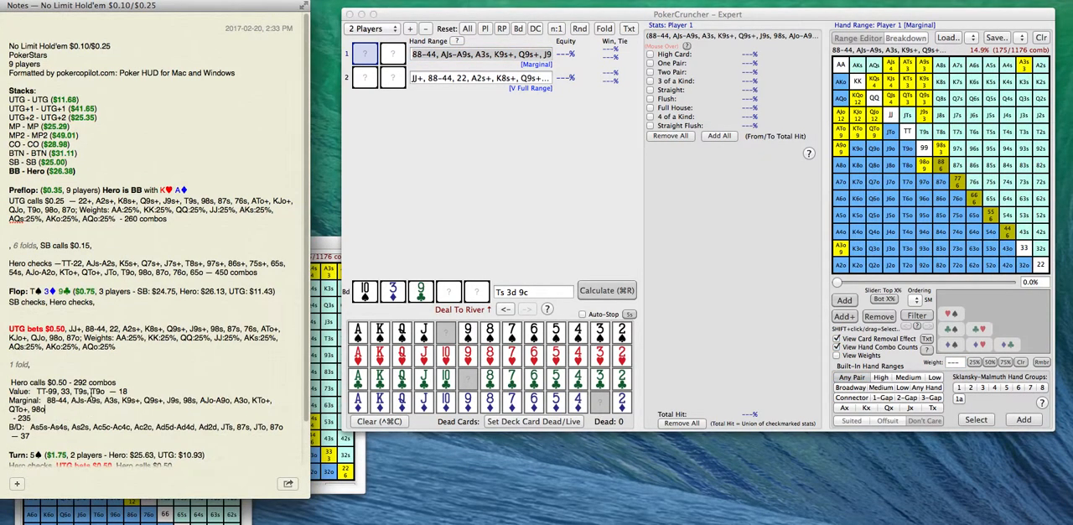
double_click(23, 417)
type("175")
key("BackSpace")
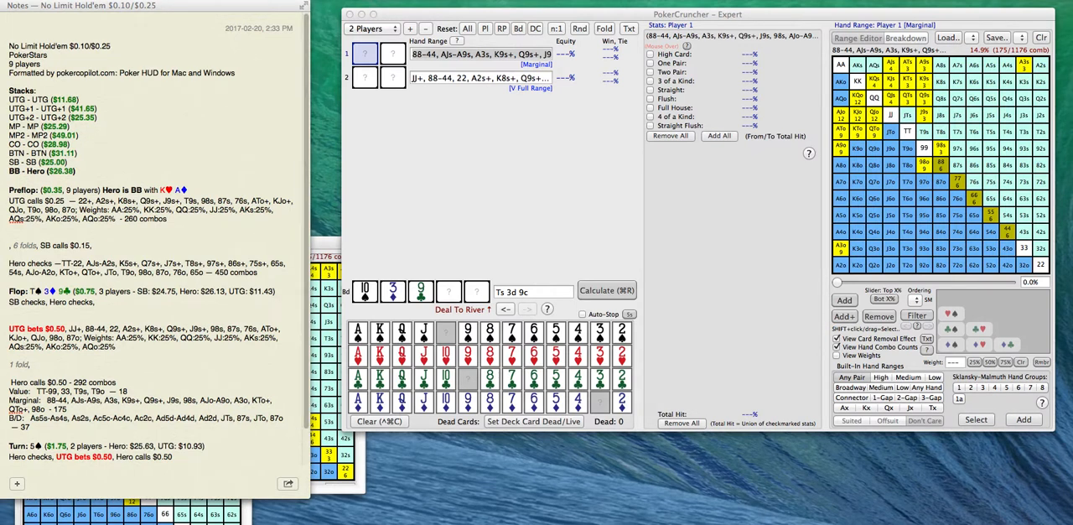
Switch to Calculator and compute 55 + 175 to get the total combos in the calling range.
left_click(335, 523)
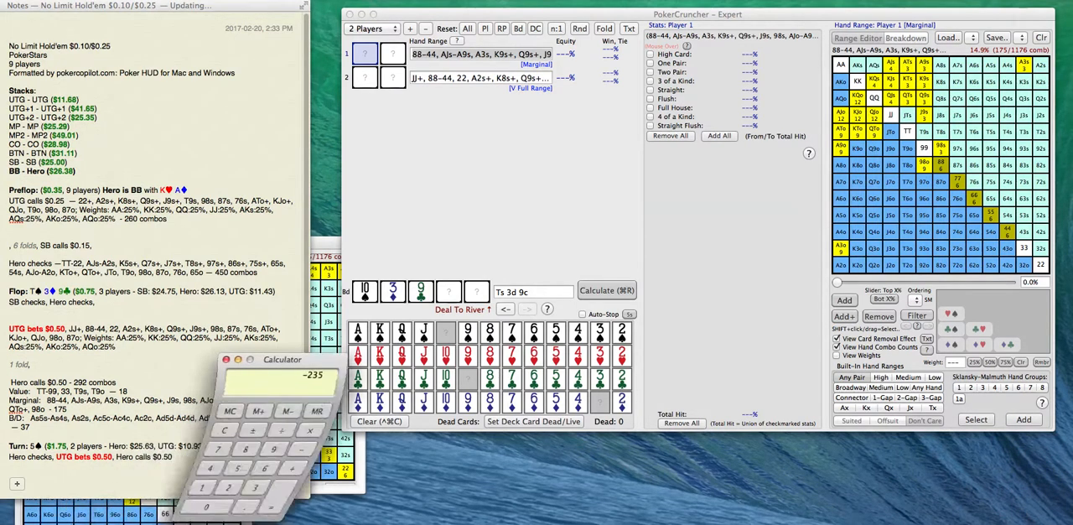
left_click_drag(300, 361, 384, 362)
key("Escape")
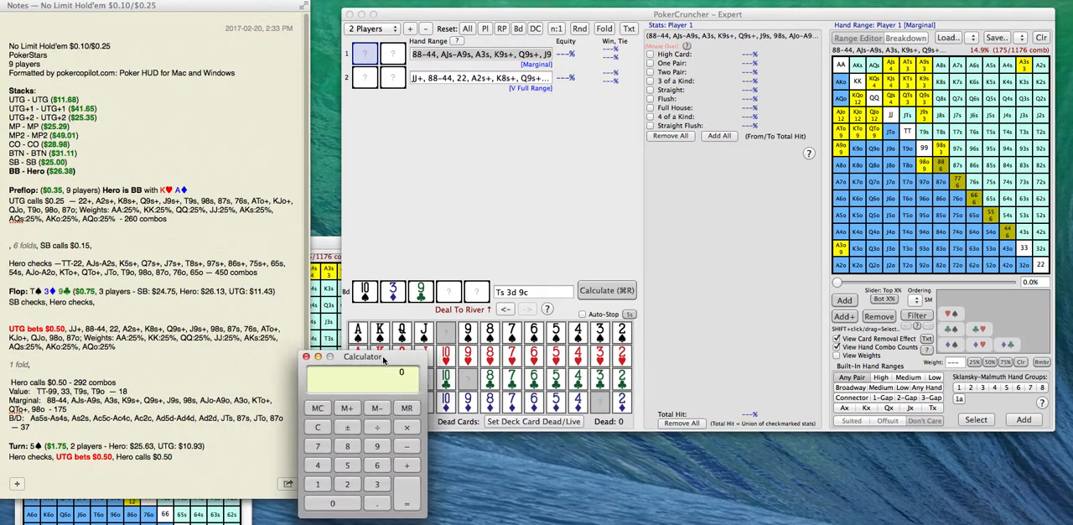
type("55+175")
key("Return")
Change the combo count on the note's "Hero calls $0.50" line to 230 and move Calculator out of the way.
left_click(112, 384)
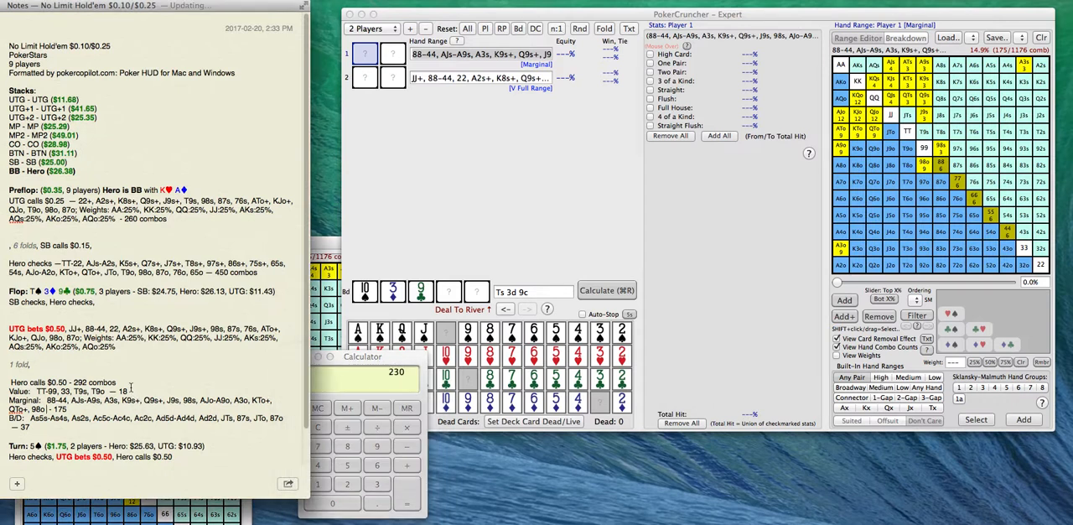
double_click(77, 382)
type("230")
key("Return")
key("BackSpace")
left_click_drag(356, 362, 317, 504)
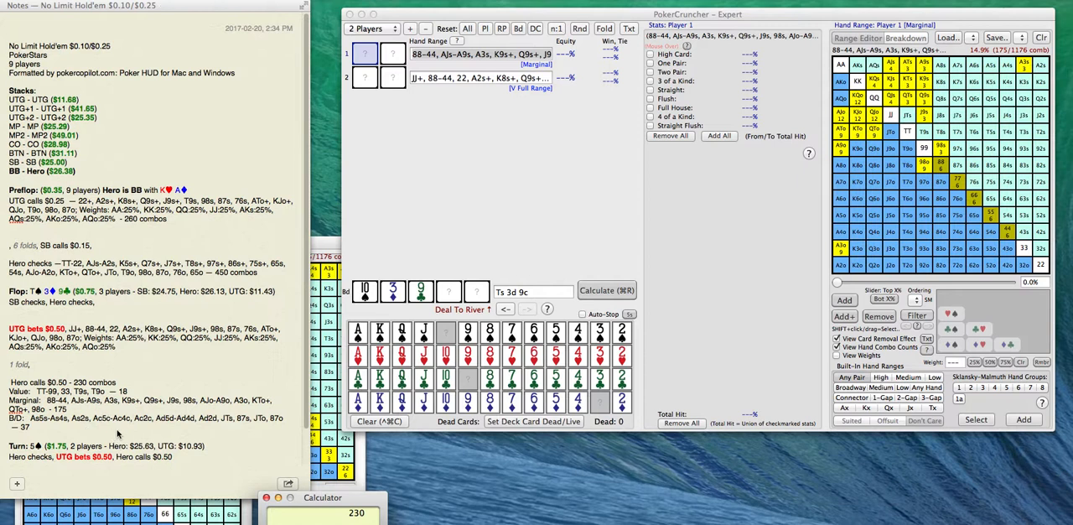
Copy the note's value hands TT-99, 33, T9s, T9o and append them to Player 1's marginal range text.
left_click(87, 382)
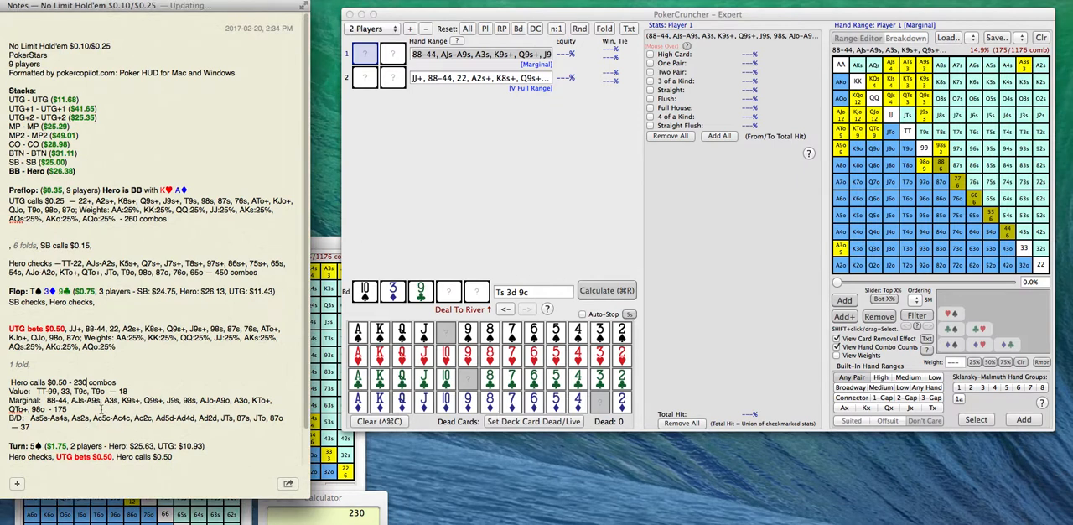
mouse_move(104, 390)
left_mouse_down()
mouse_move(39, 393)
mouse_move(114, 392)
mouse_move(104, 392)
left_mouse_up()
key("super+c")
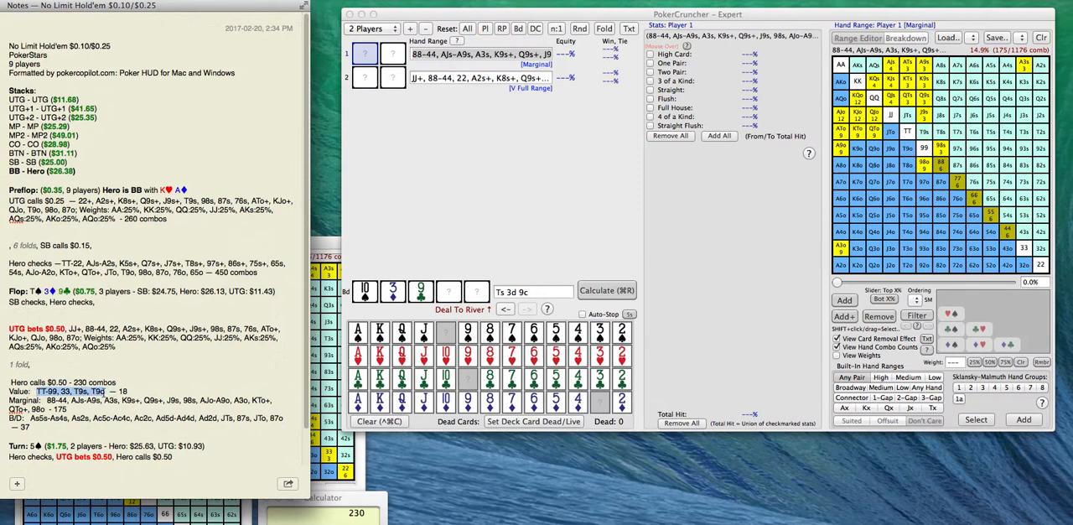
left_click(547, 54)
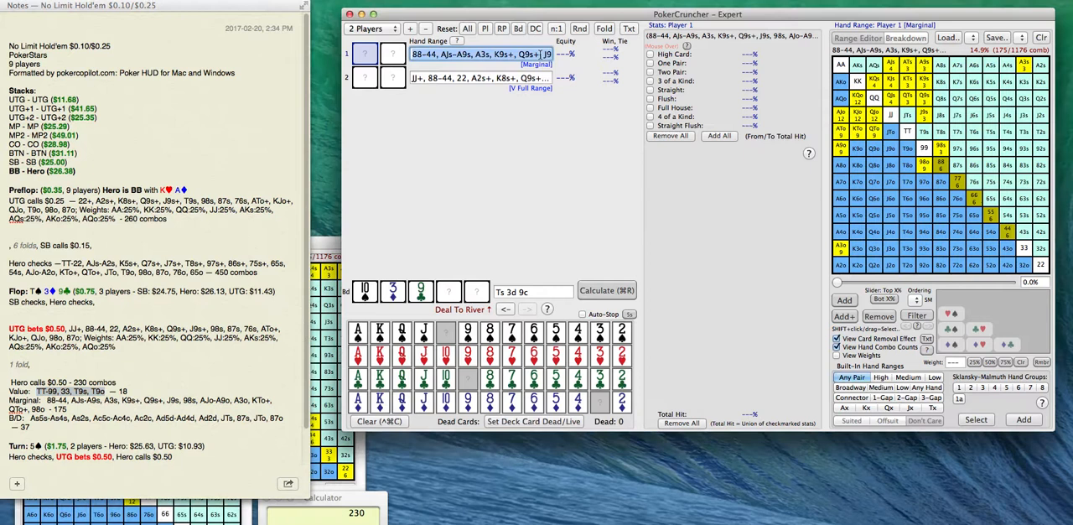
key("Right")
type(",")
key("super+v")
type(",")
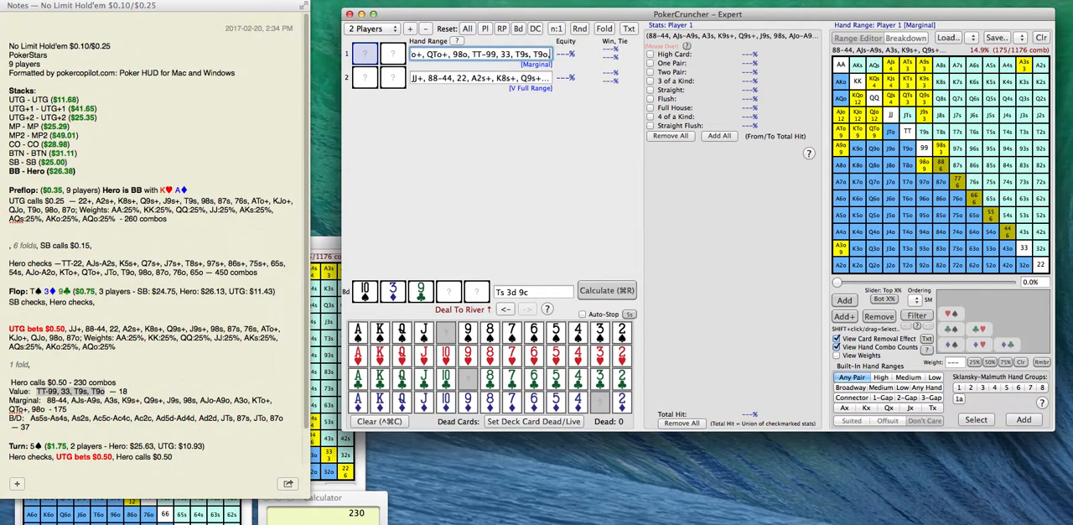
Append the note's B/D hands, from As5s-As4s through 87o, to Player 1's range text and apply the combined range.
left_click(162, 437)
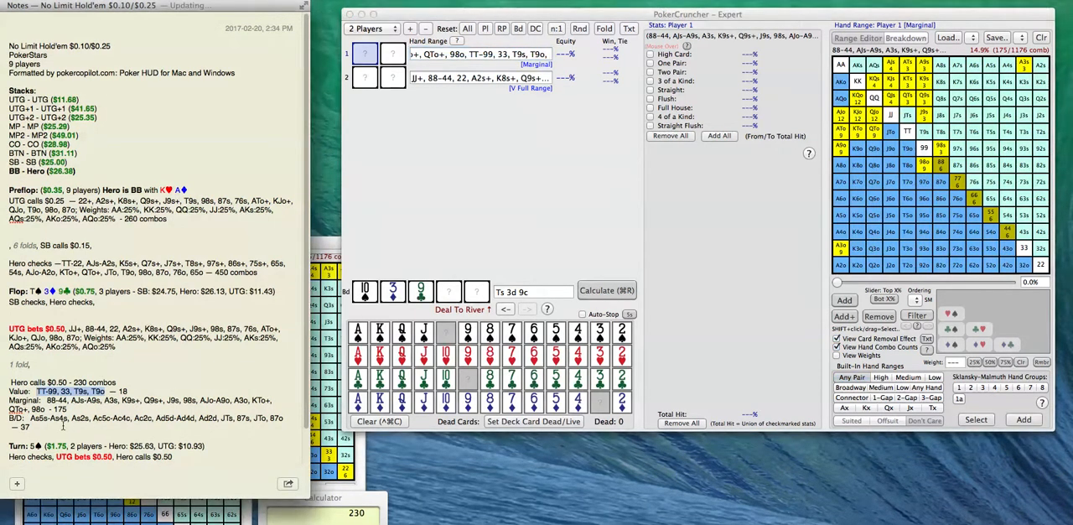
left_click_drag(30, 418, 283, 419)
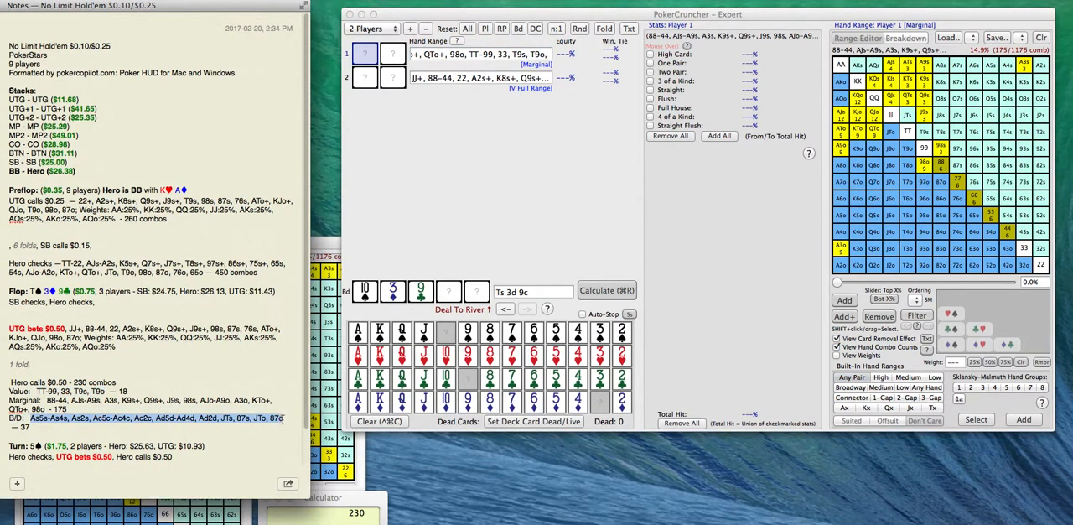
left_click(553, 54)
key("Return")
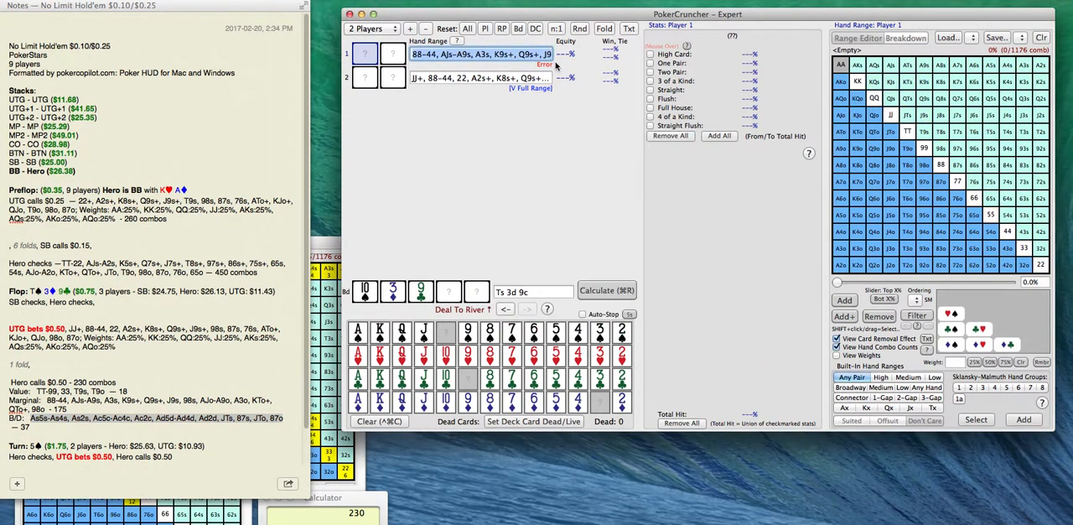
key("super+v")
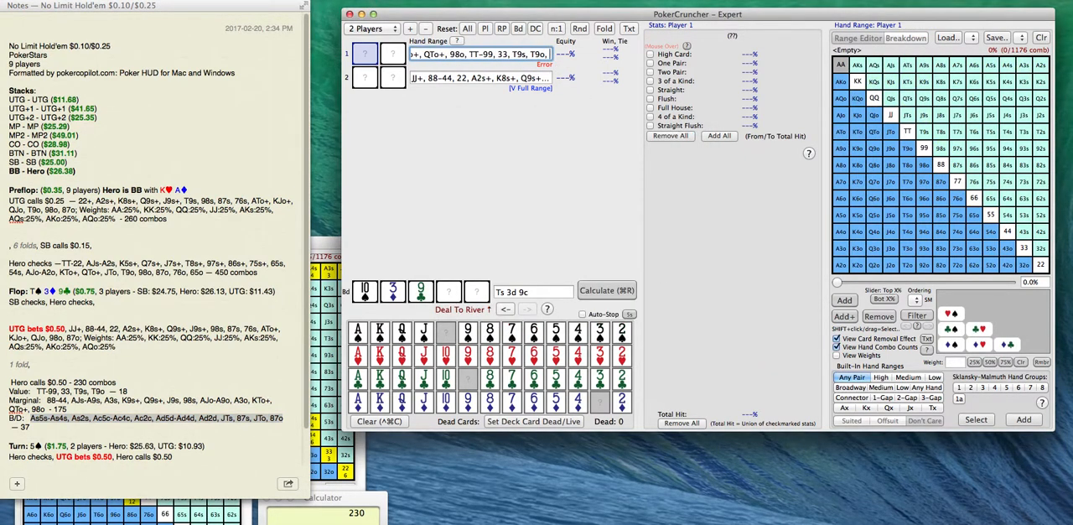
key("Return")
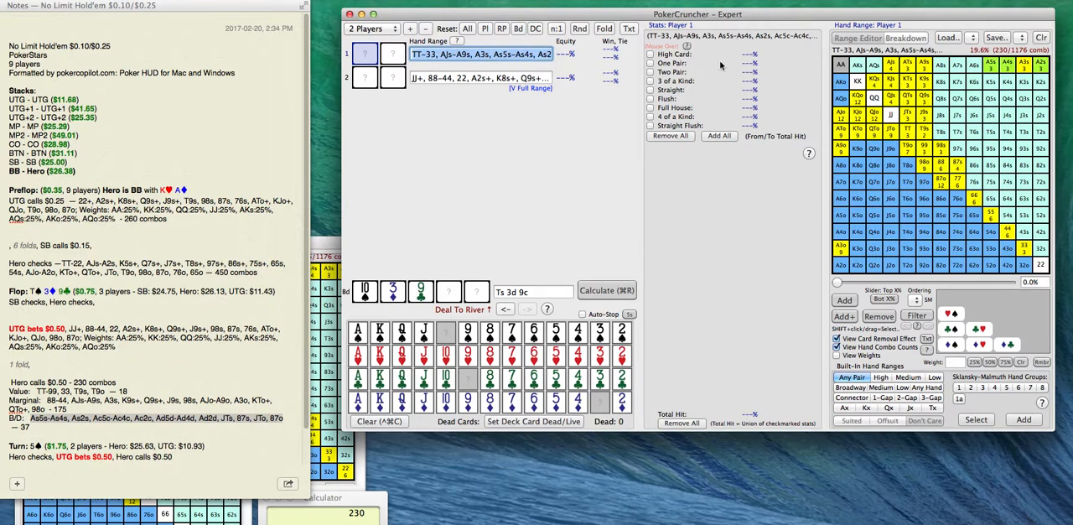
Save Player 1's combined range over saved range #10, keeping the name full range.
left_click(1022, 39)
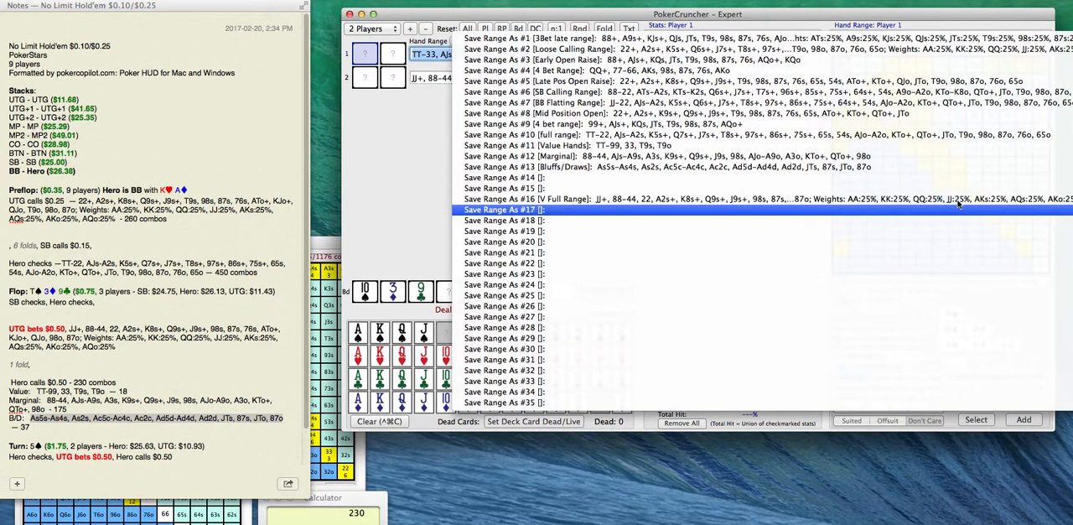
left_click(970, 135)
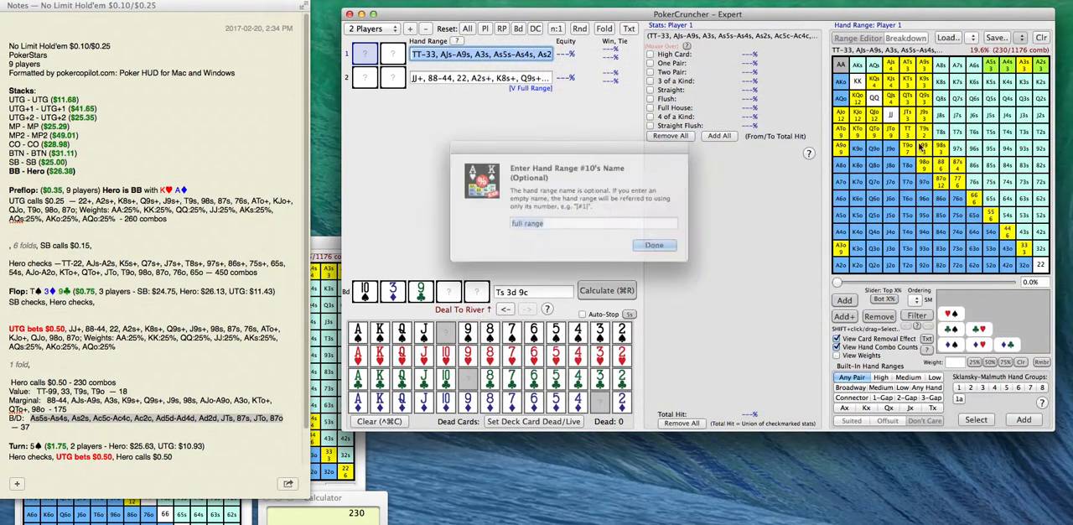
key("Return")
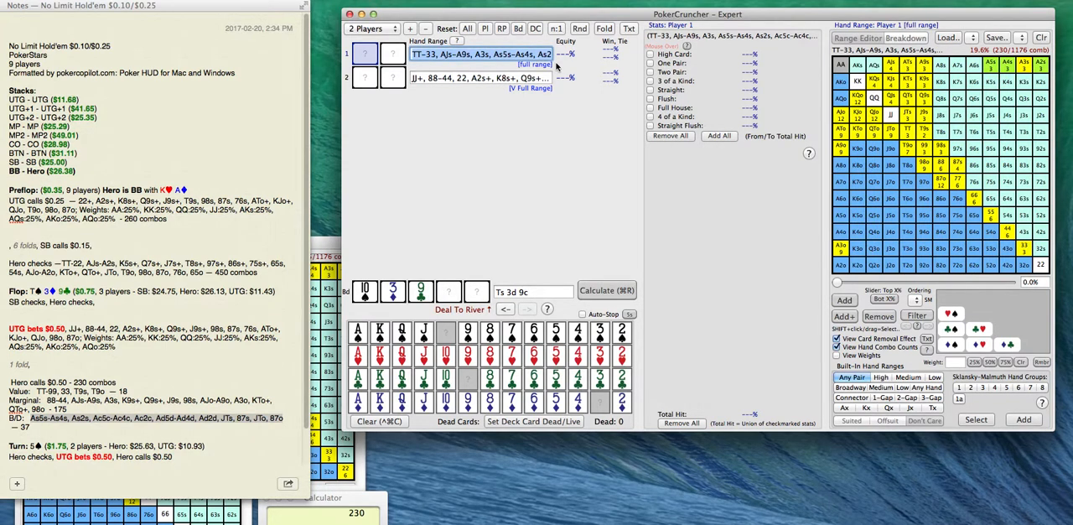
Calculate Player 1's full range equity against Player 2's V Full Range on Ts 3d 9c and compare the range with the Untitled 3 grid.
left_click(625, 295)
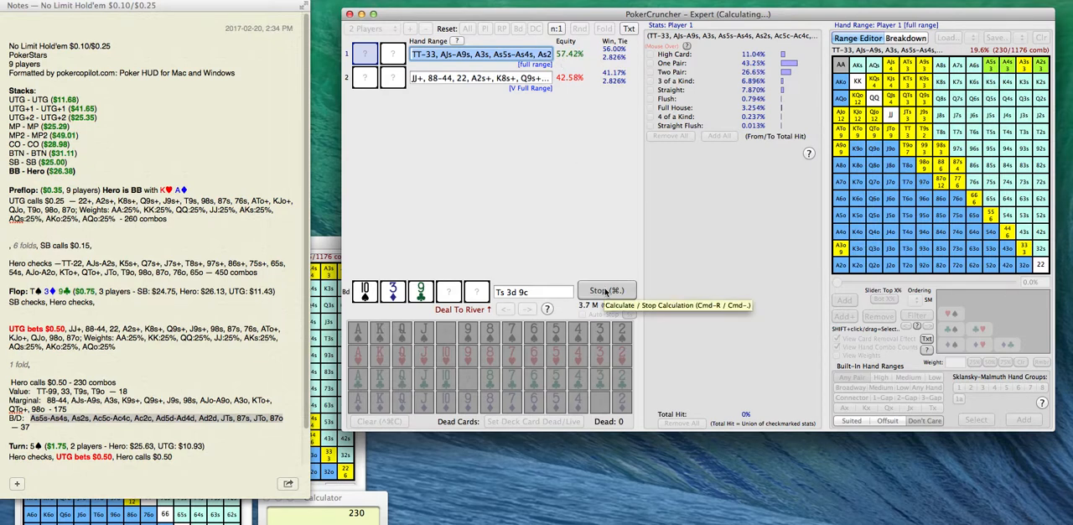
left_click(607, 291)
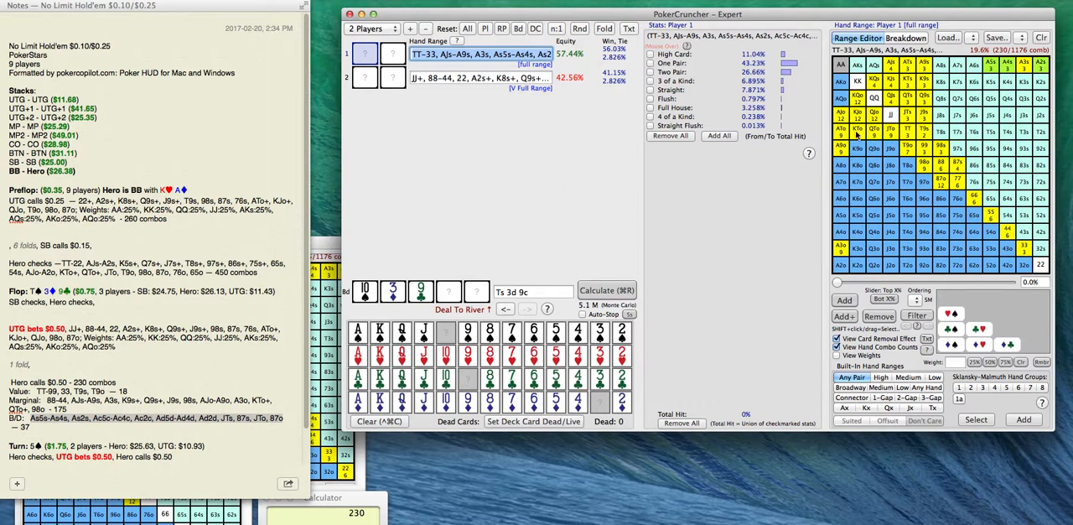
left_click(325, 291)
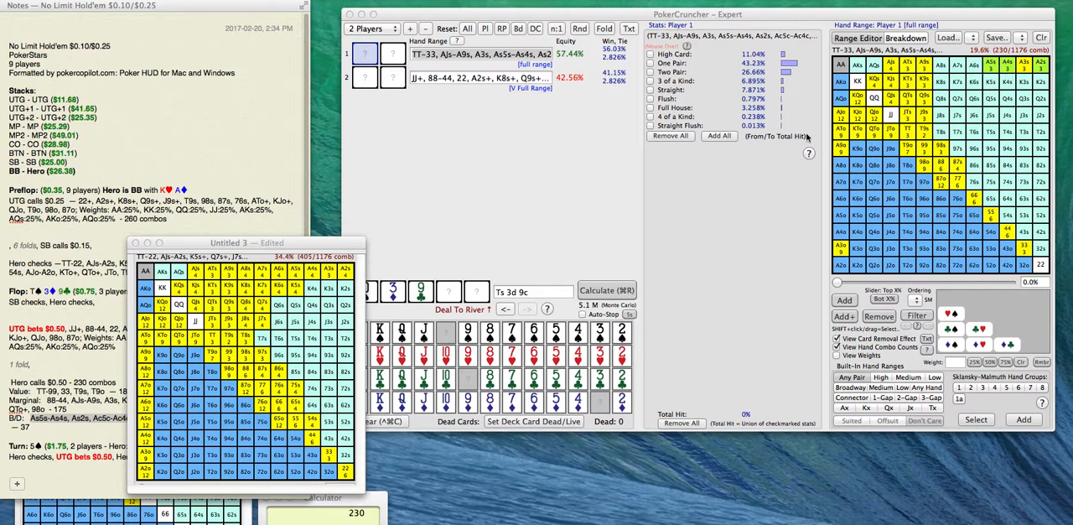
left_click(477, 78)
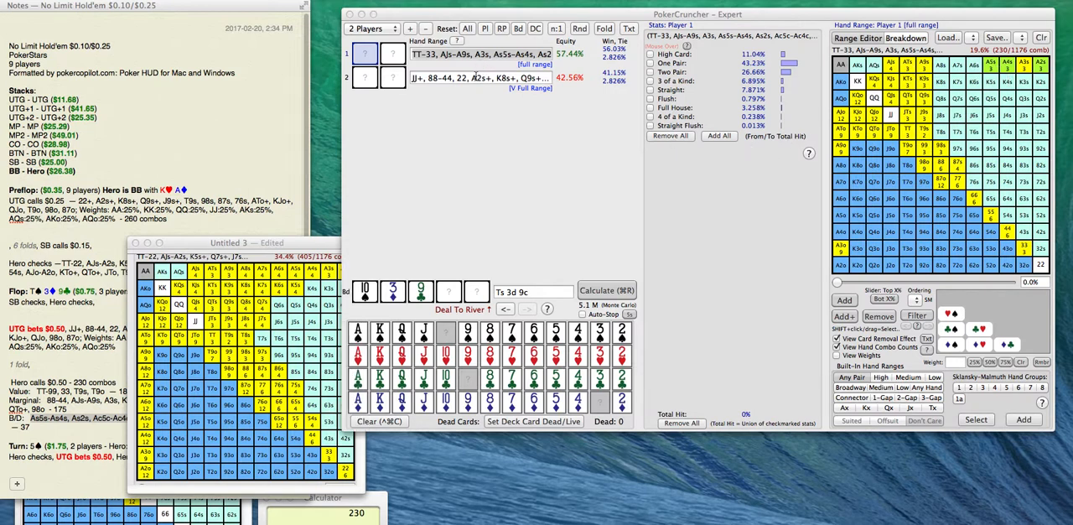
left_click(478, 54)
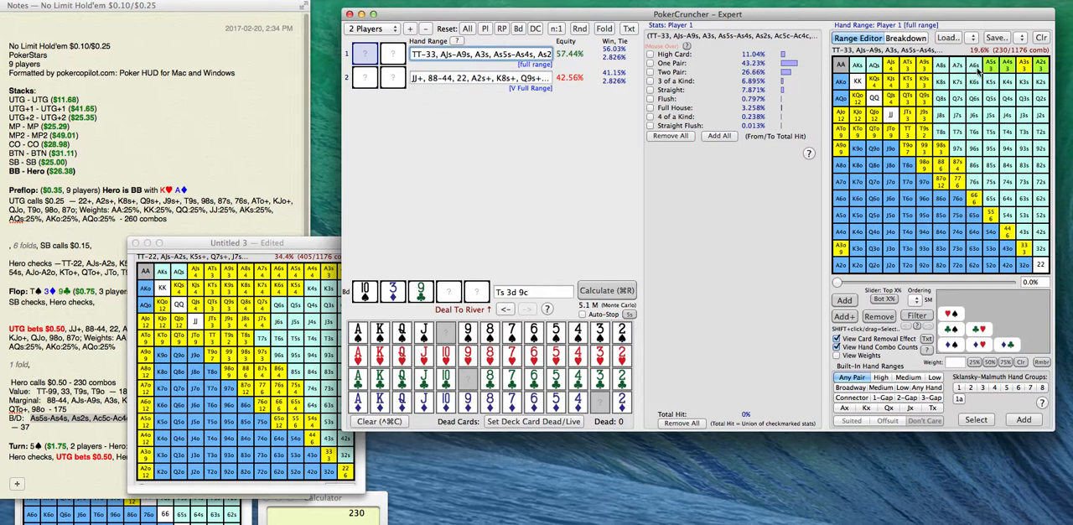
Load saved range #13 Bluffs/Draws for Player 1, and return to saved range #10 full range.
left_click(972, 38)
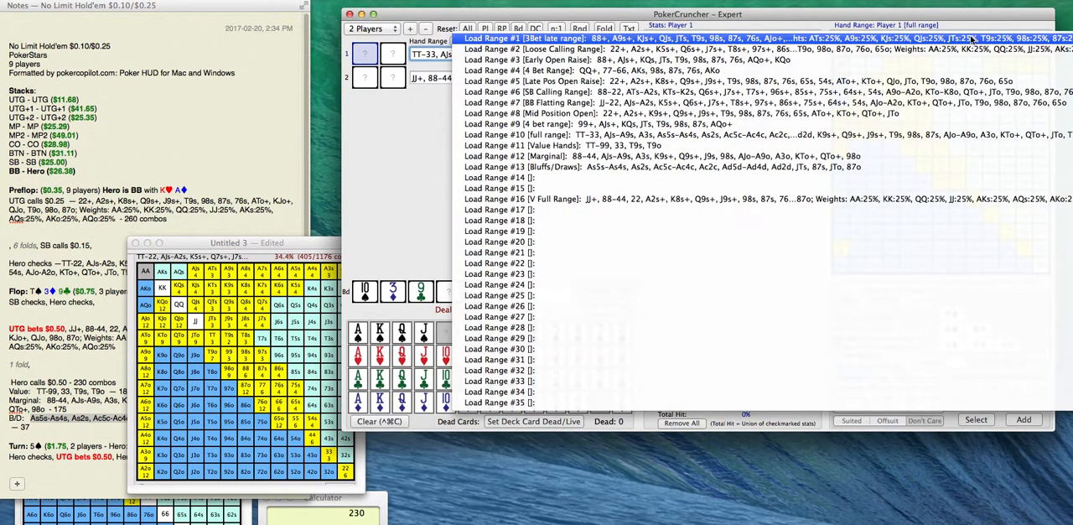
left_click(961, 166)
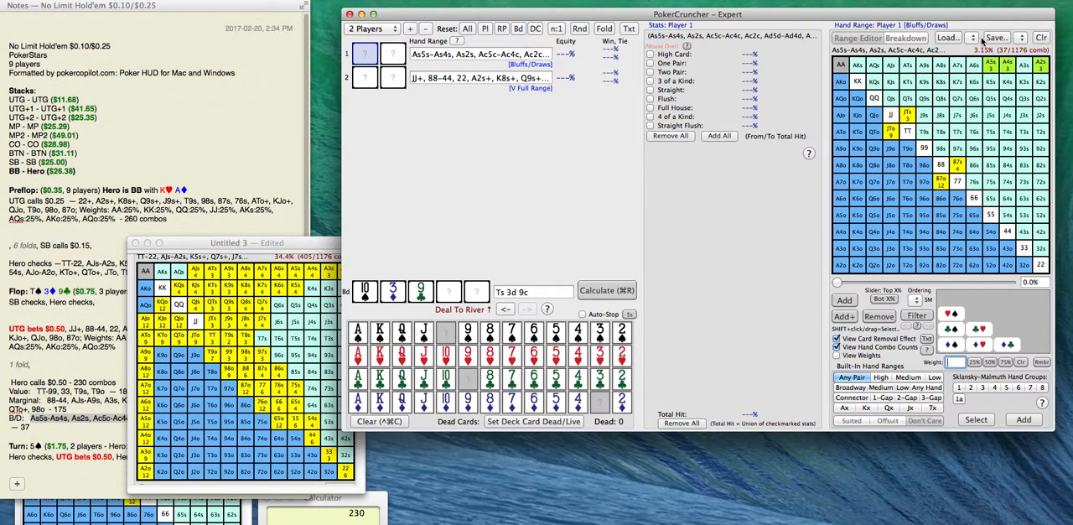
left_click(975, 38)
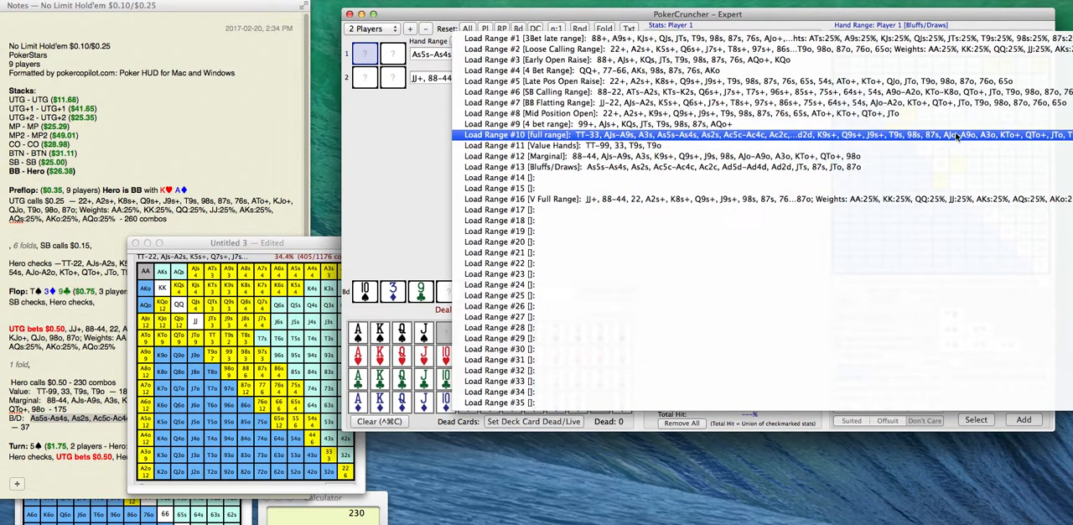
left_click(957, 135)
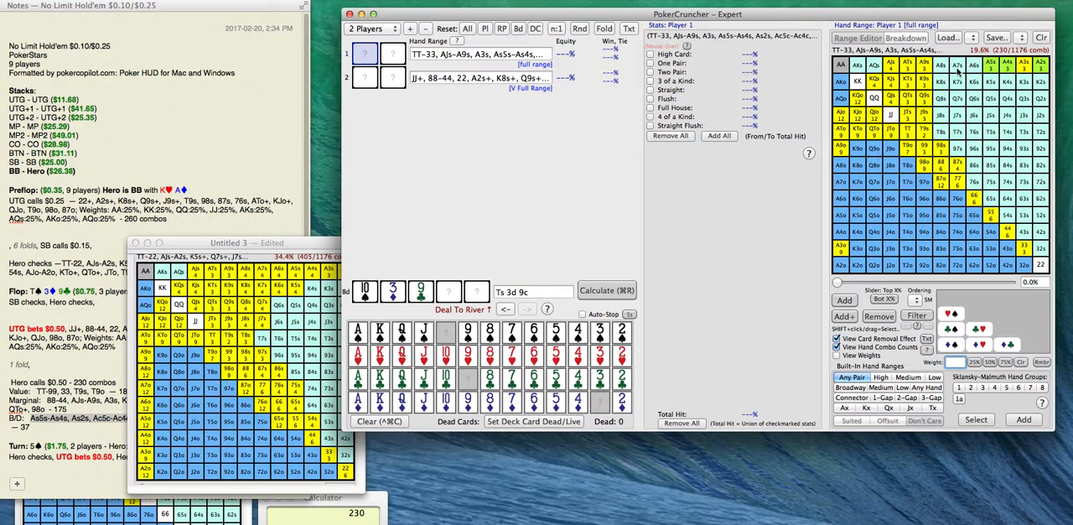
Capture a screenshot of Player 1's full range grid including its combo count.
left_click(252, 246)
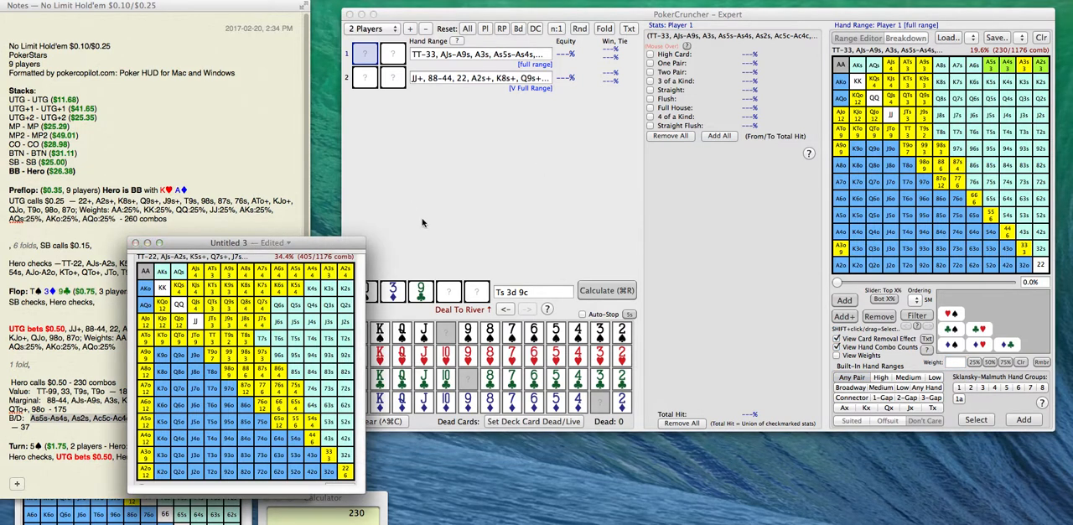
key("super+shift+4")
mouse_move(822, 49)
left_mouse_down()
mouse_move(1056, 289)
mouse_move(1048, 273)
left_mouse_up()
Close the old range images Untitled 3 and Untitled 4 without saving and reposition the new Untitled 5 image.
left_click(135, 243)
left_click(202, 379)
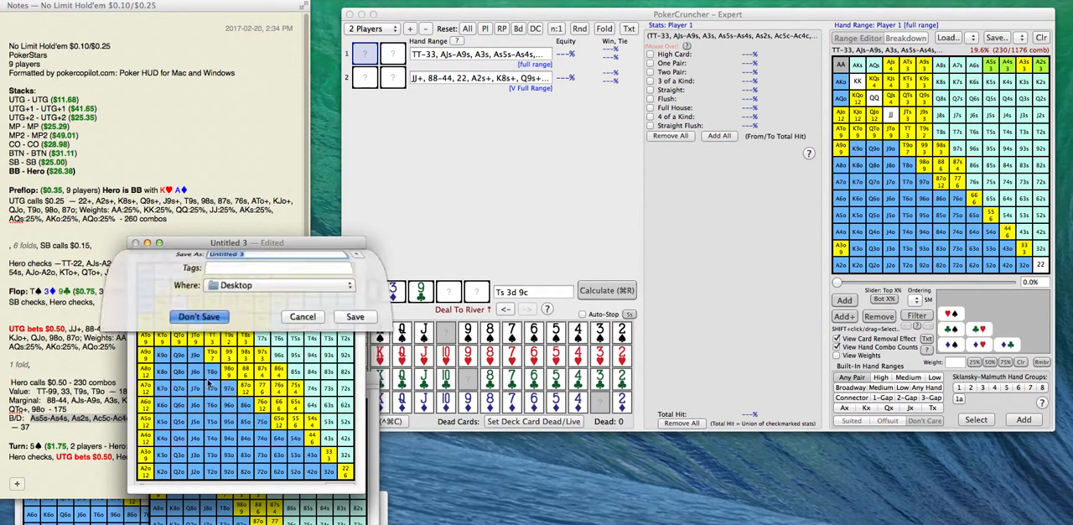
left_click_drag(281, 303, 279, 245)
left_click(94, 518)
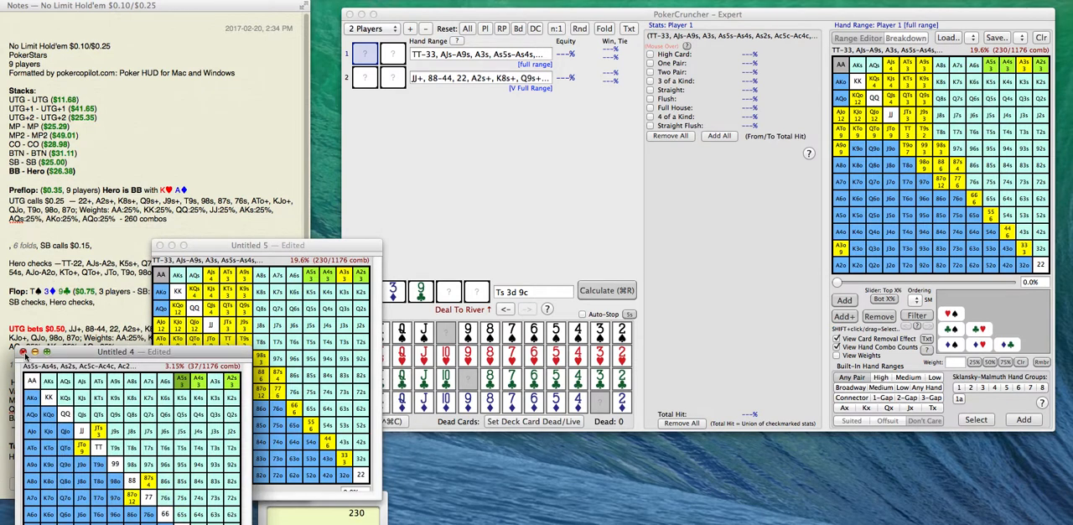
left_click(24, 352)
left_click(91, 489)
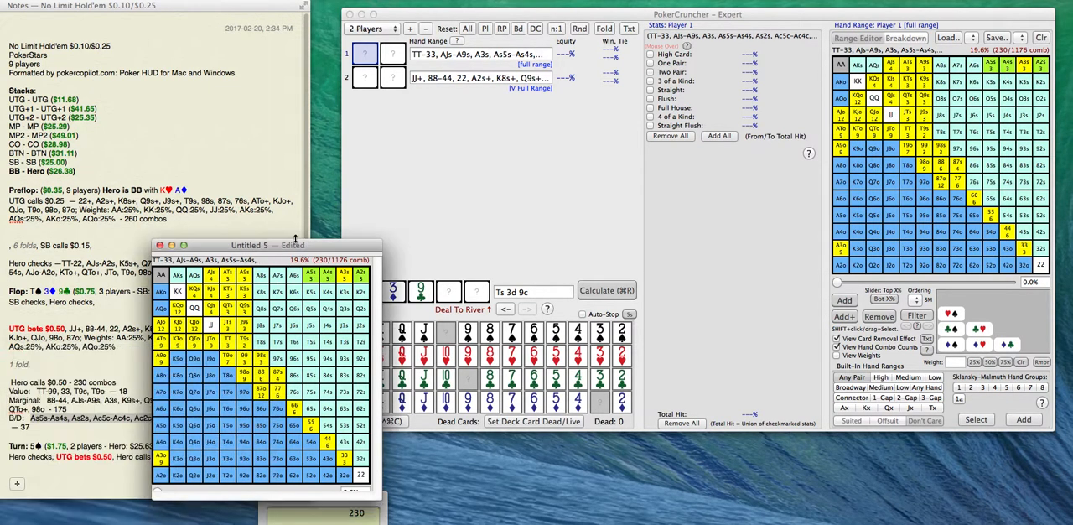
left_click_drag(284, 246, 314, 268)
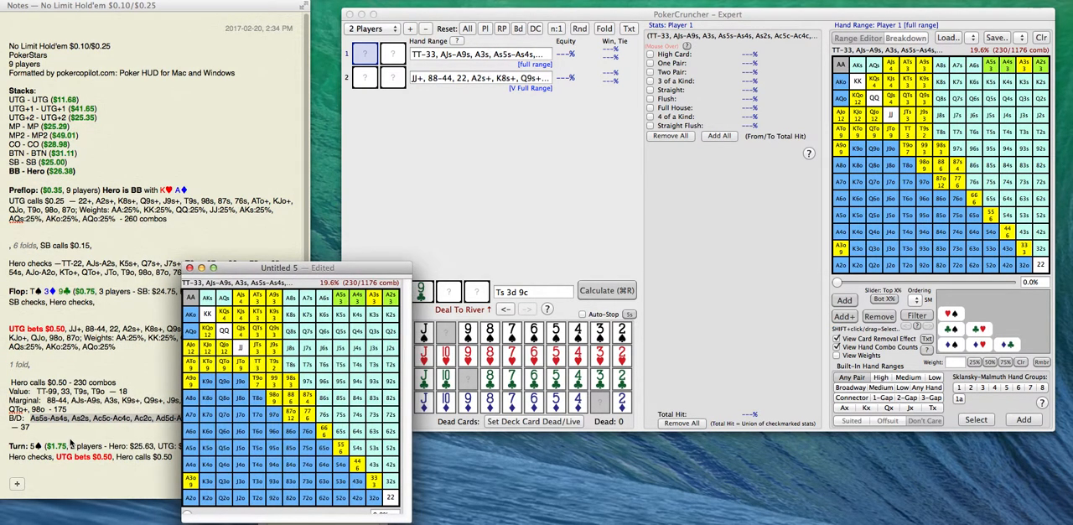
Add the 5 of spades as the turn card and calculate both players' equities on Ts 3d 9c 5s.
left_click(458, 293)
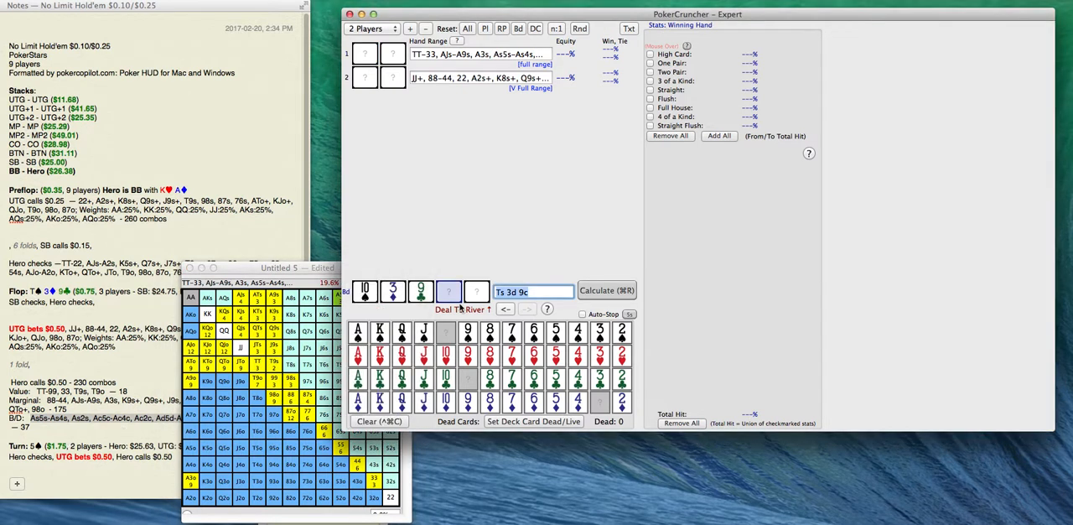
left_click(557, 335)
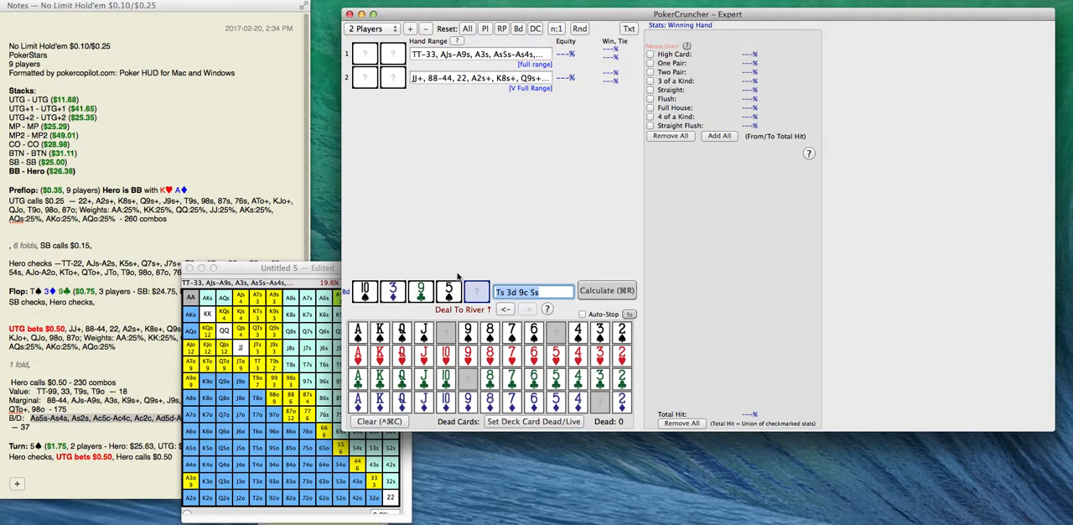
left_click_drag(298, 269, 232, 253)
left_click(612, 290)
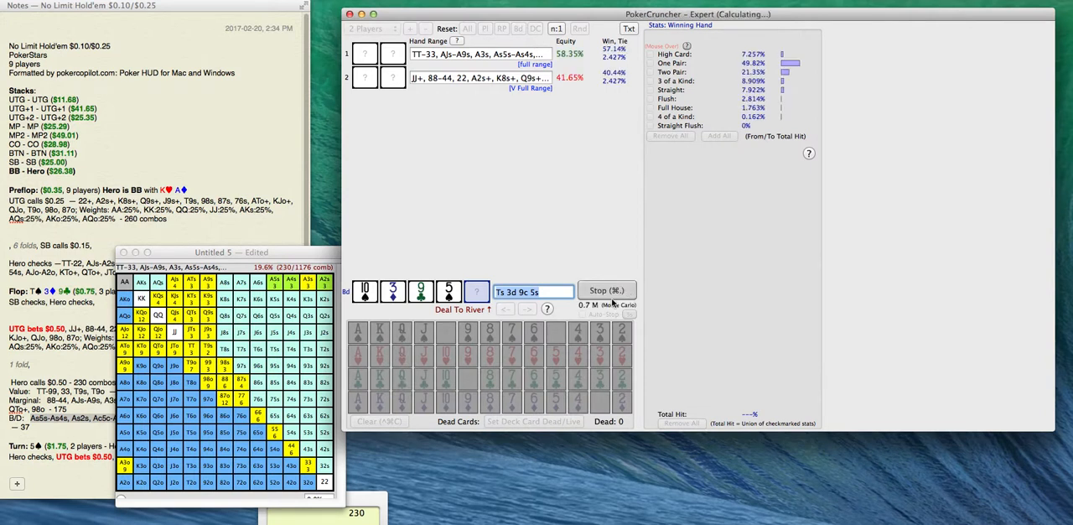
left_click(610, 295)
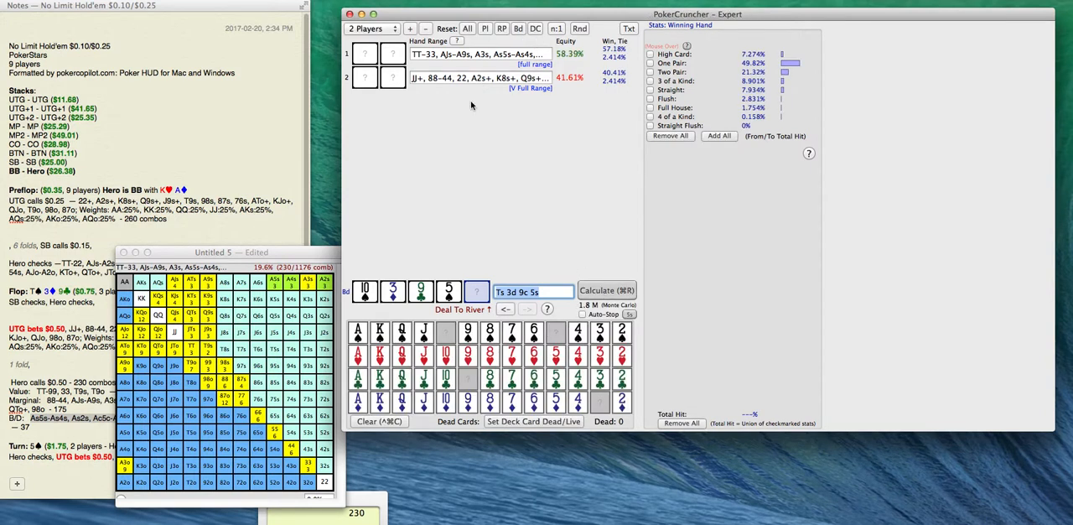
Split the note's turn action so "UTG bets $0.50, —" and "Hero calls $0.50" stand on separate lines.
left_click(80, 346)
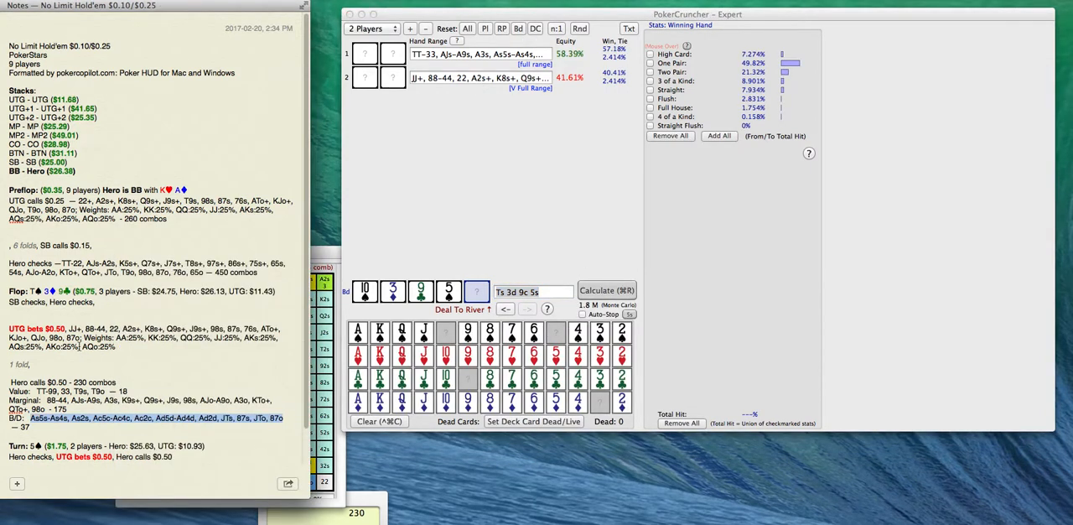
left_click(56, 458)
key("Return")
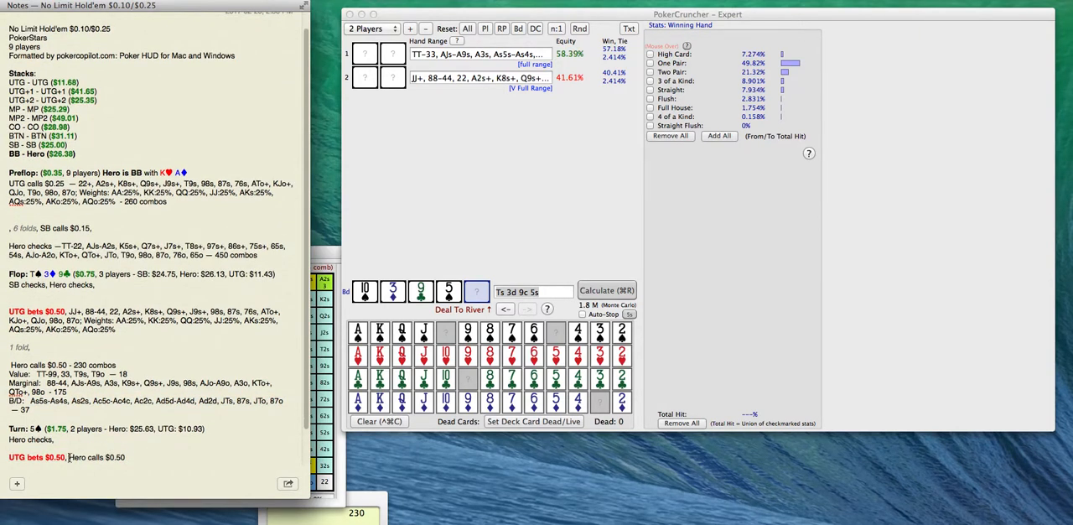
key("Return")
key("BackSpace")
type(", --")
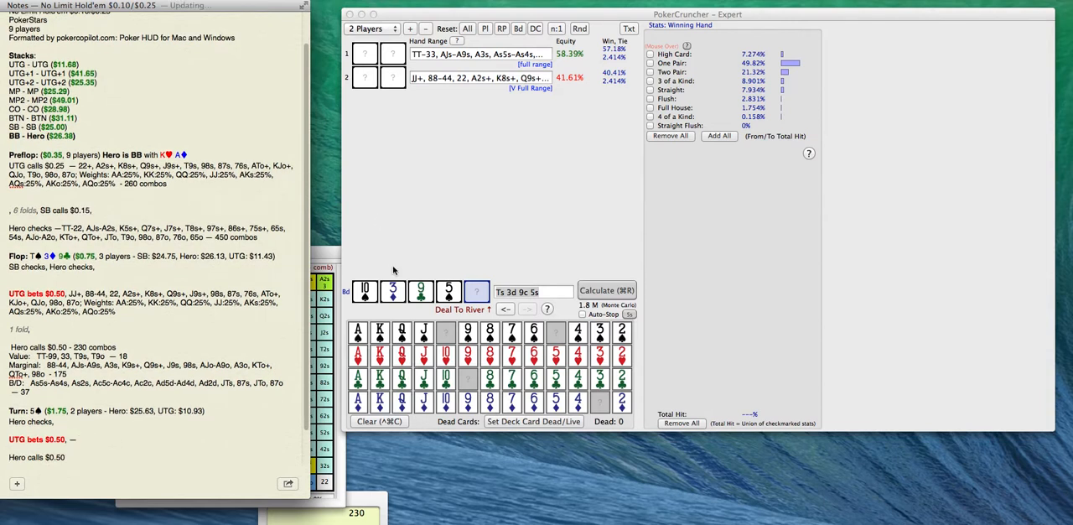
In Player 2's range, limit the suited aces from AJs down to A2s to their spade combos.
left_click(472, 77)
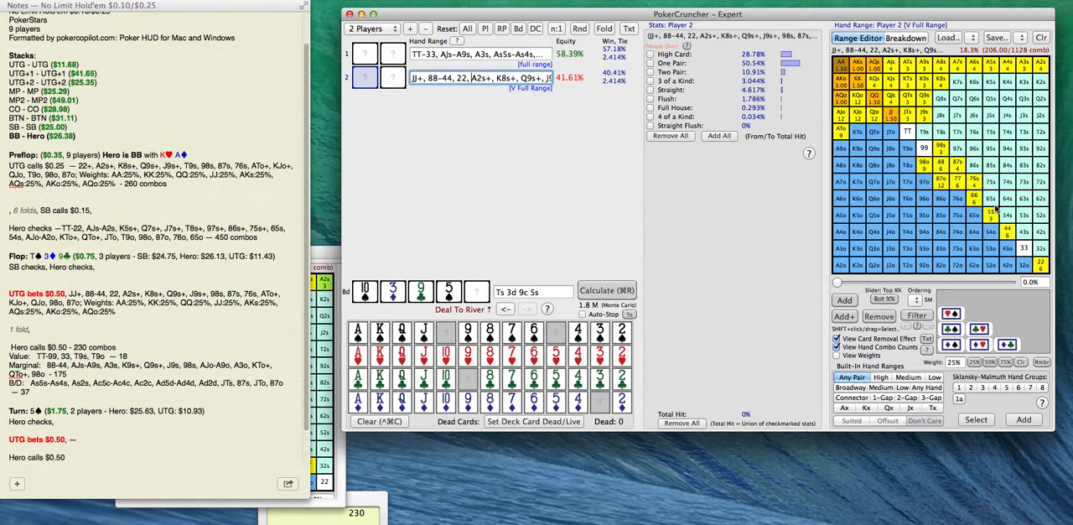
left_click(325, 255)
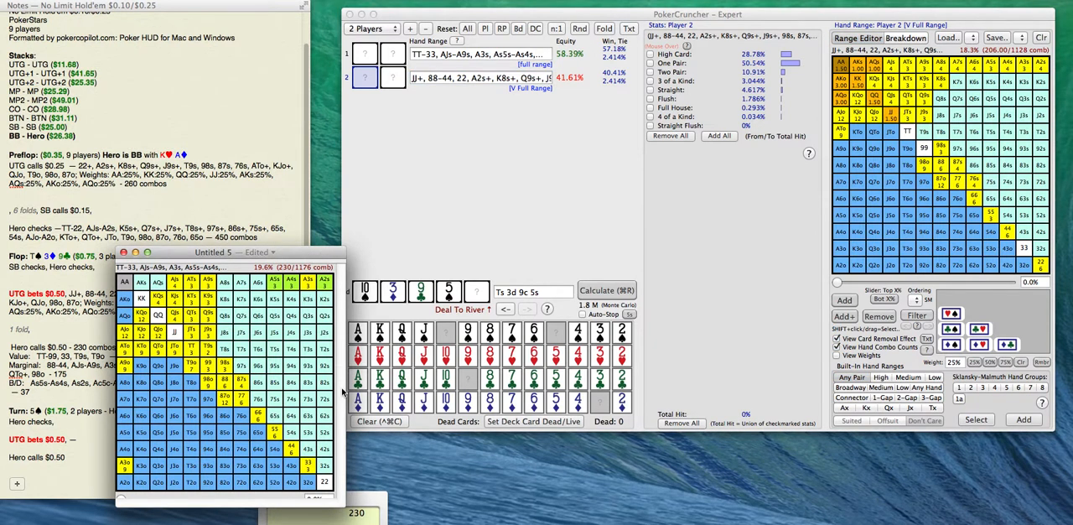
left_click(92, 403)
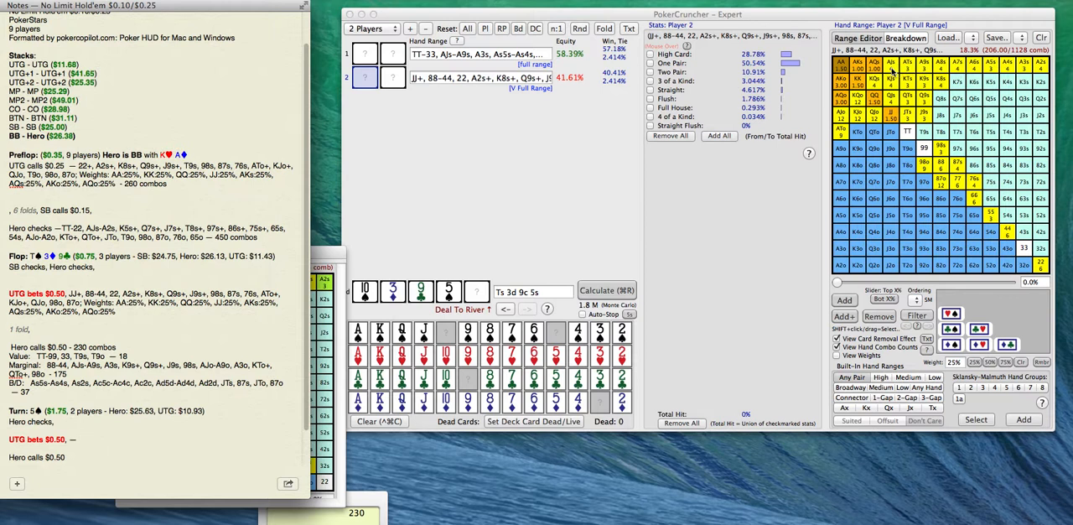
left_click_drag(891, 73, 1037, 75)
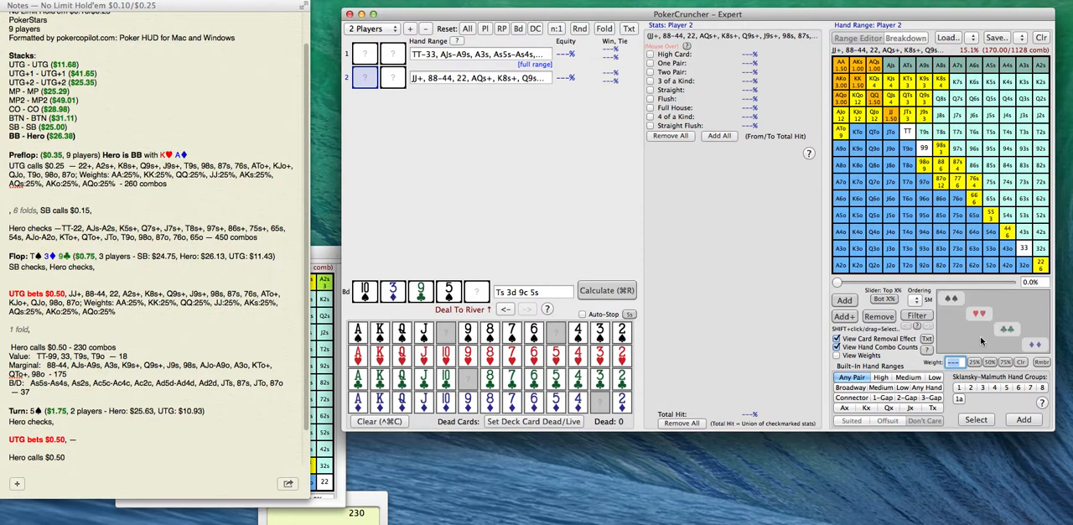
left_click(952, 297)
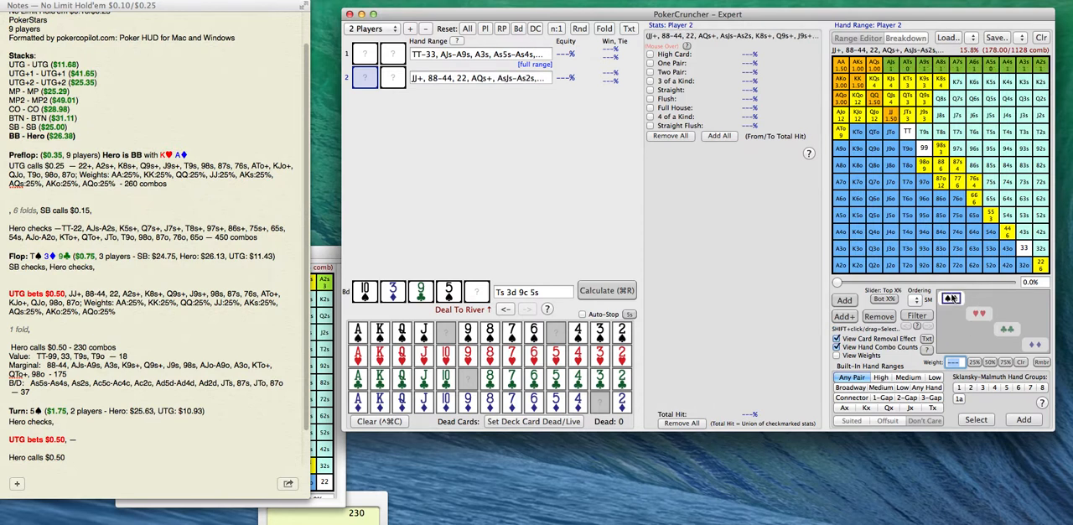
Restore all suit combos of ATs, A9s, A5s and A4s in Player 2's range.
left_click(925, 71)
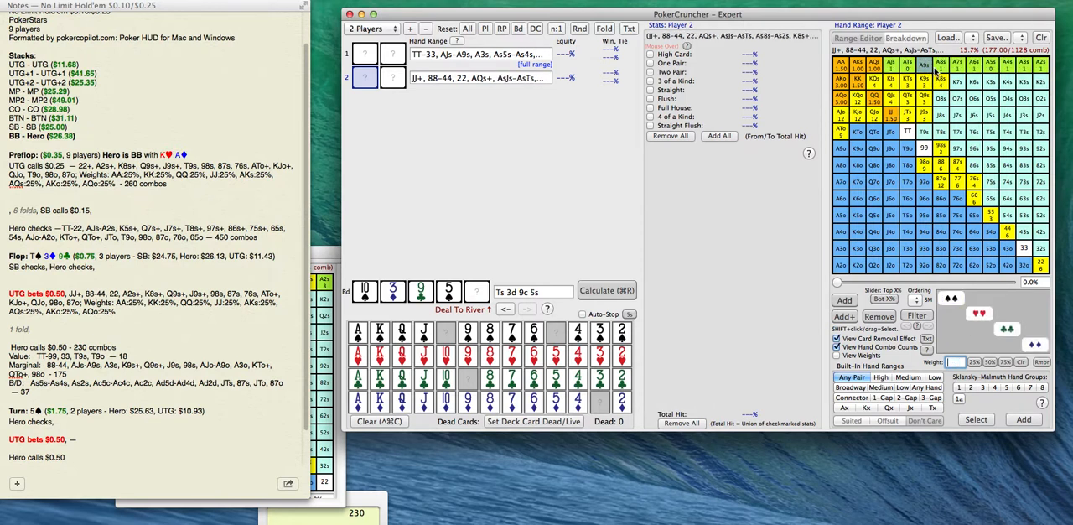
left_click(909, 66)
left_click(908, 66)
left_click(923, 67)
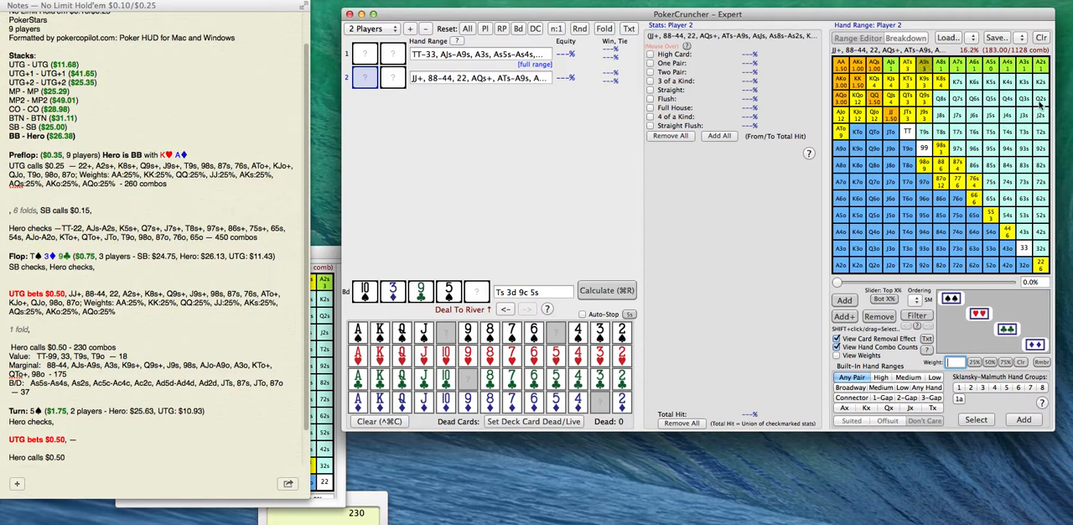
left_click(995, 67)
left_click(1008, 70)
left_click(1008, 70)
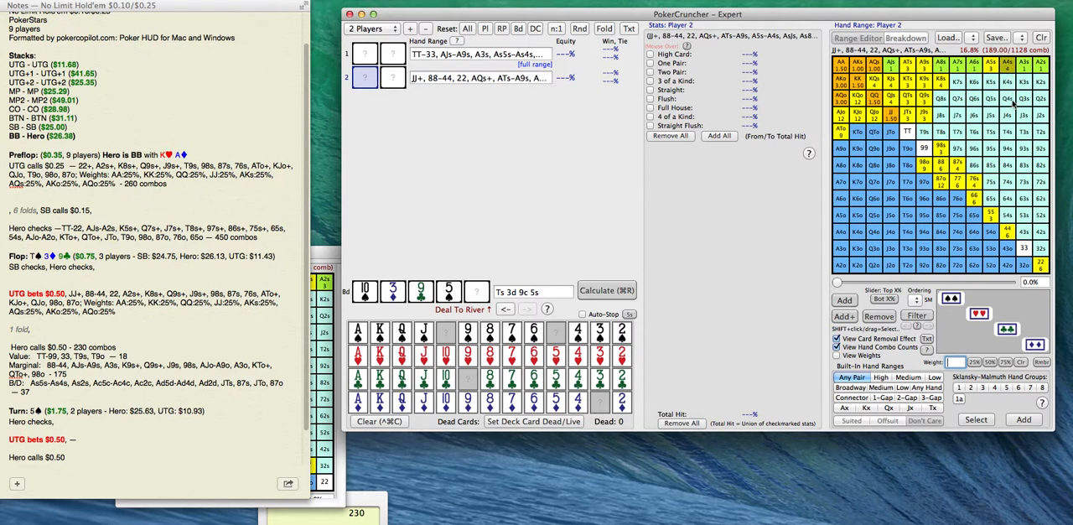
Remove KQs, KJs, KJo and KQo from Player 2's range.
left_click(873, 86)
left_click(895, 87)
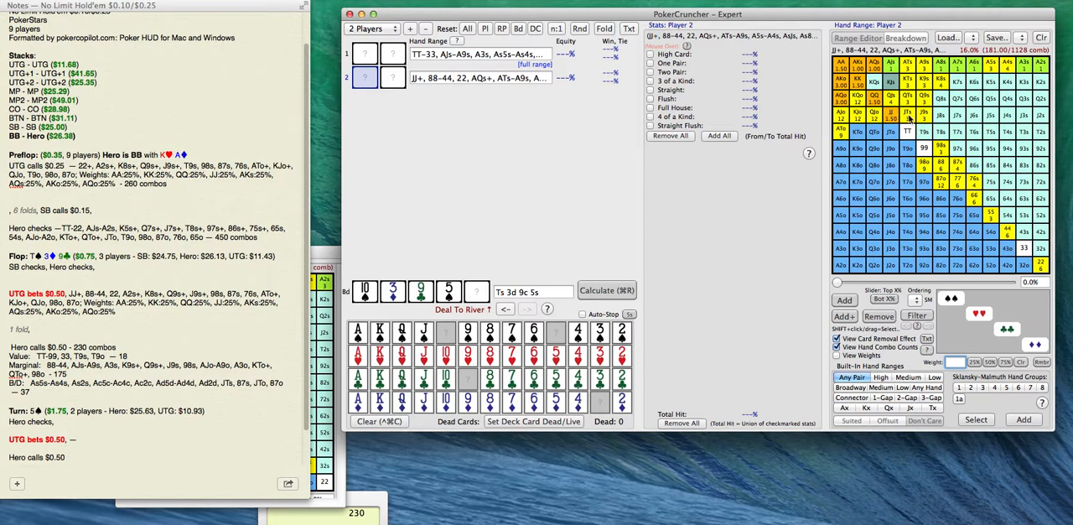
left_click(861, 118)
left_click(859, 100)
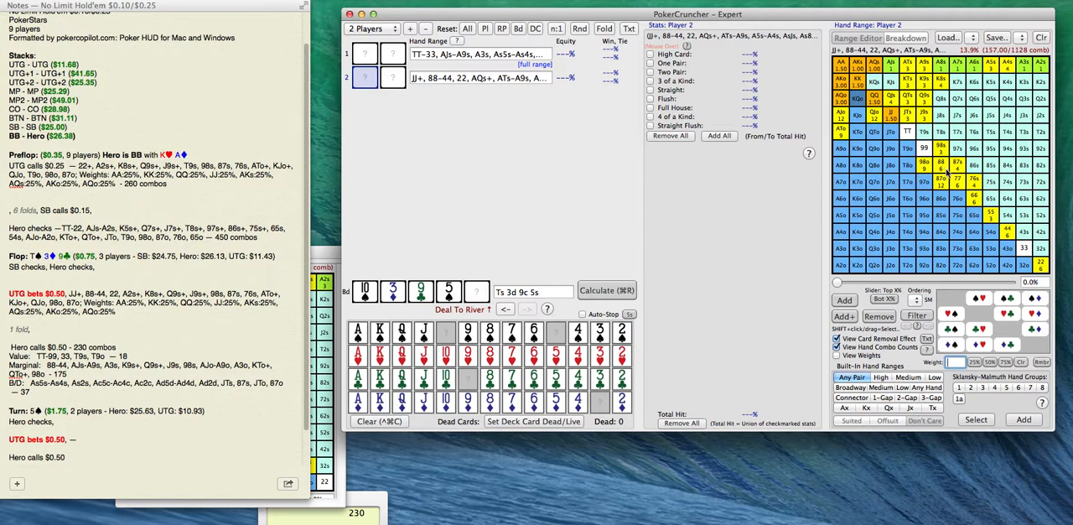
Remove the pocket pairs 66, 77 and 22 as well as AJo from Player 2's range.
left_click(978, 200)
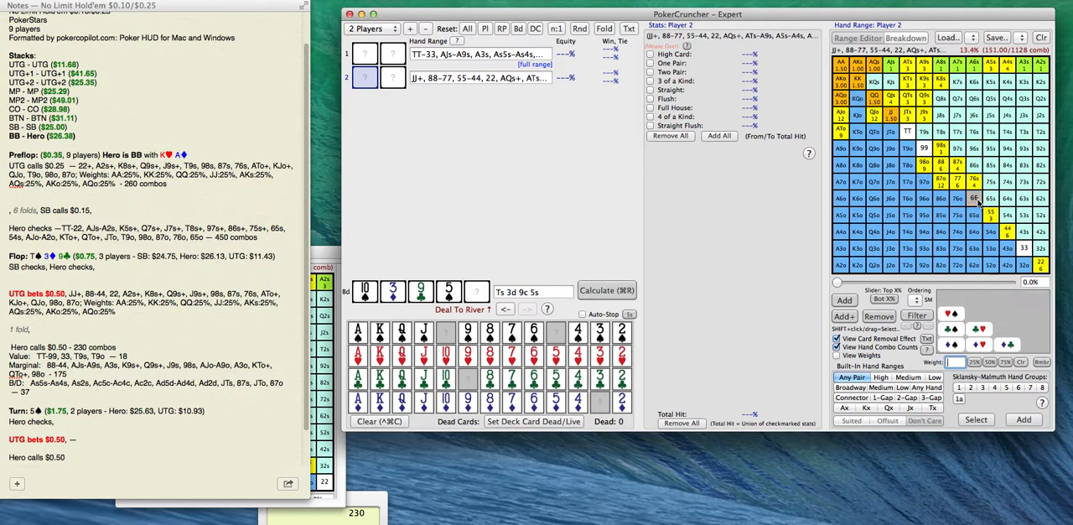
left_click(962, 187)
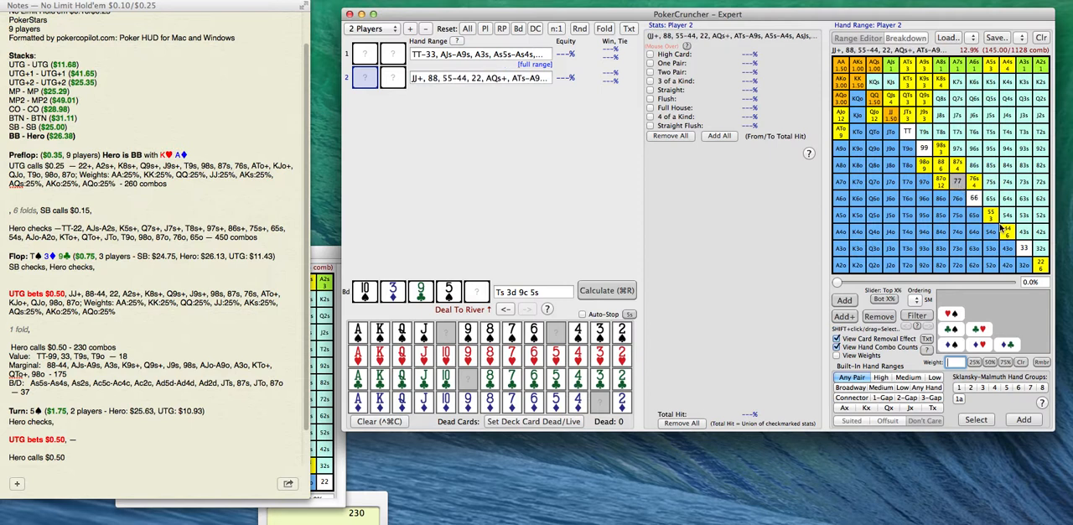
left_click(1042, 265)
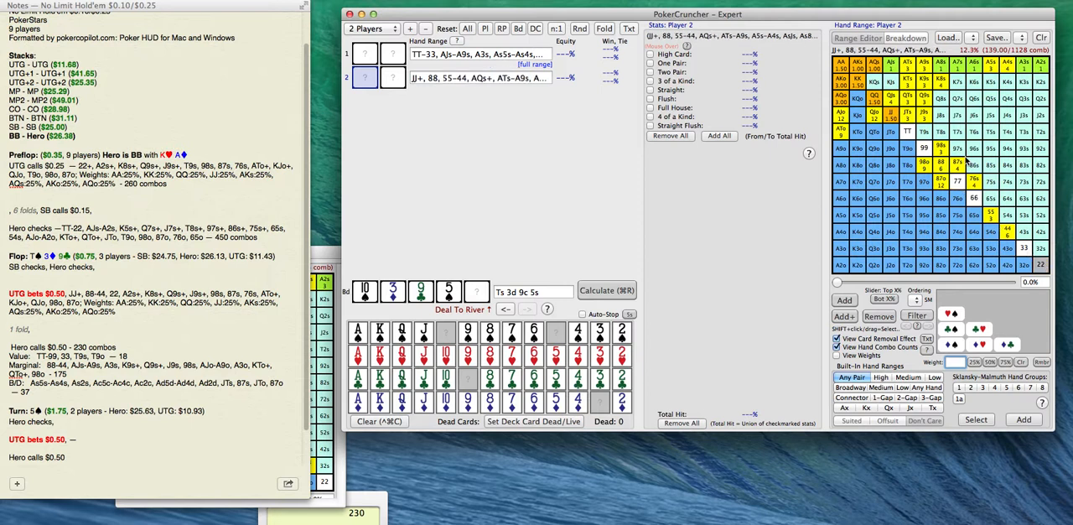
left_click(843, 117)
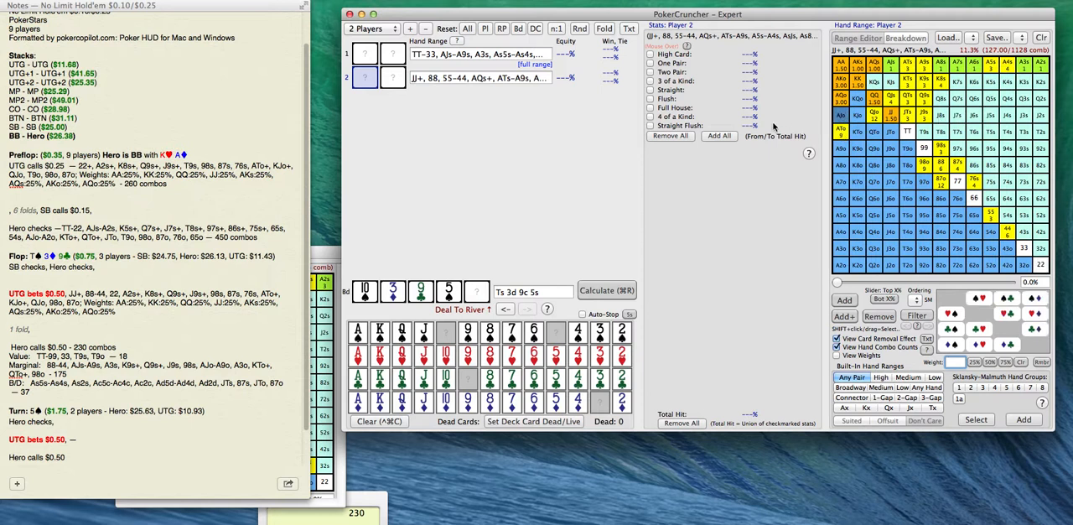
Copy Player 2's range into the note after the turn's "UTG bets $0.50, —" and add a dash after "Hero calls $0.50".
triple_click(490, 77)
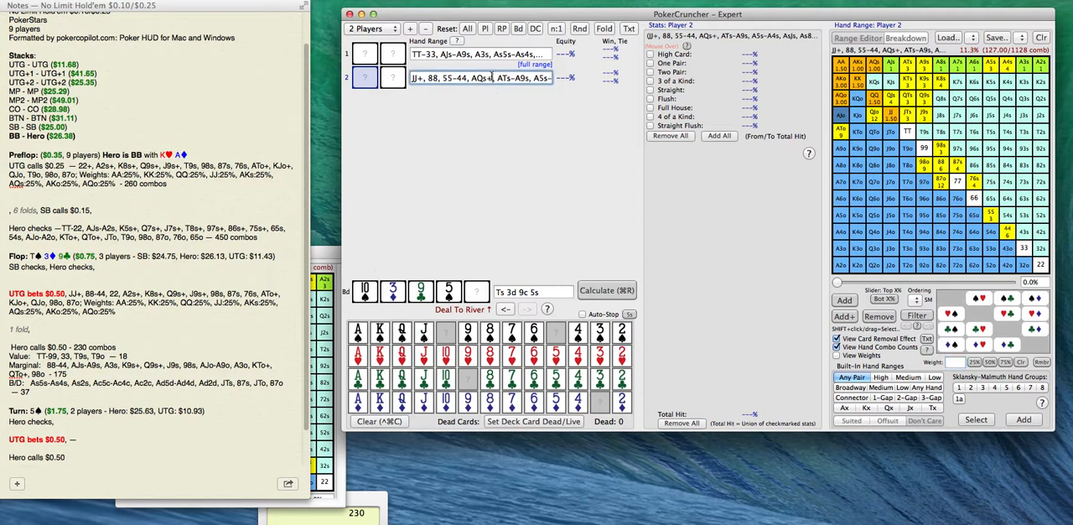
left_click(87, 441)
type("JJ+, 88, 55-44, AQs+, ATs-A9s, A5s-A4s, AsJs, As8s-As6s, As2s, KTs-K8s, Q9s+, J9s+, T9s, 98s, 87s, 76s, AQo+, ATo, QJo, 98o, 87o; Weights: AA:25%, KK:25%, QQ:25%, JJ:25%, AKs:25%, AQs:25%, AKo:25%, AQo:25%")
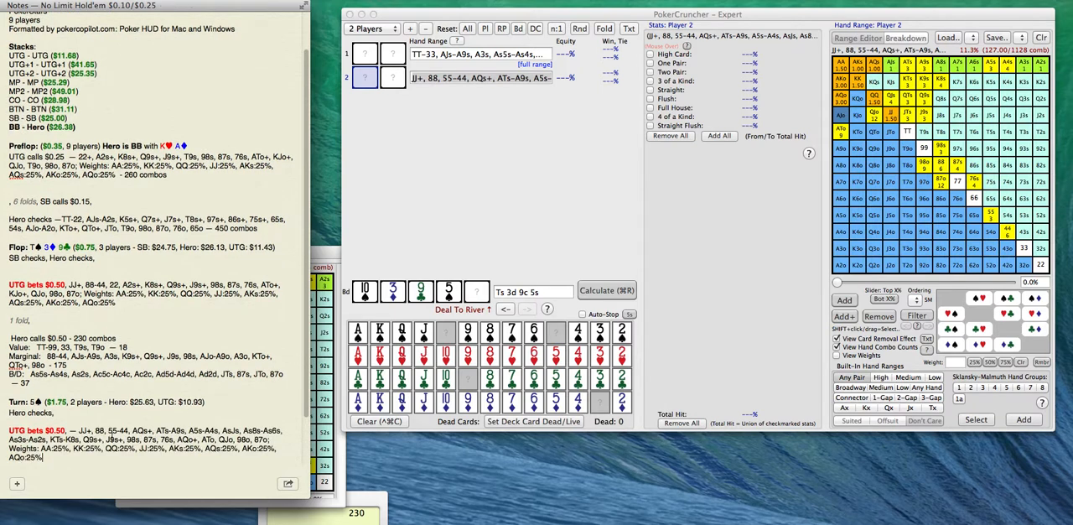
scroll(243, 423, "down", 3)
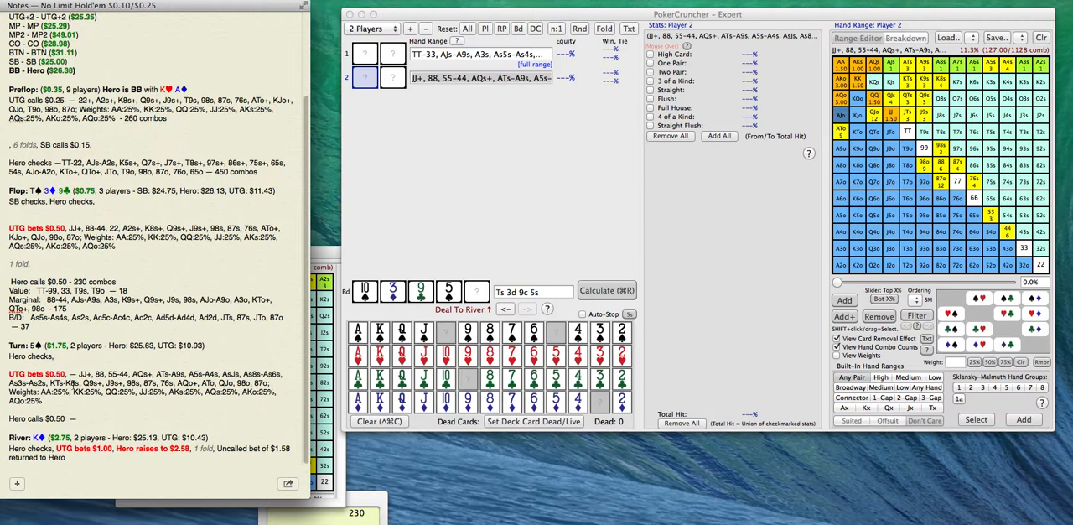
In Calculator, work out the turn betting ratio using 3.5, and multiply Hero's 230 combos by .7.
left_click(365, 501)
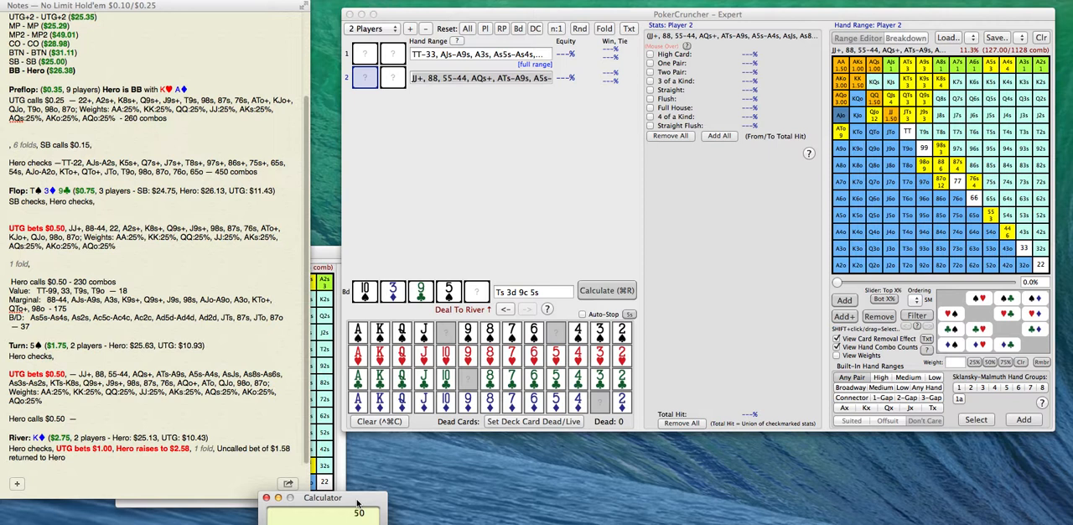
type("3.5")
key("Return")
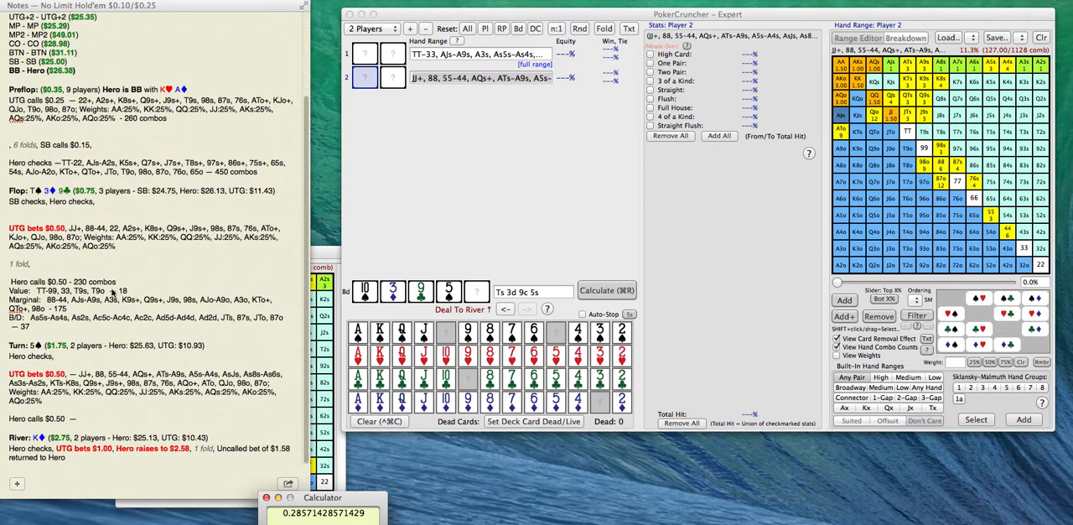
left_click(330, 500)
key("Escape")
type("230*.7")
key("Return")
In the note, record "160 combos" after the turn's "Hero calls $0.50 —" and start a new line.
left_click(84, 419)
type("1")
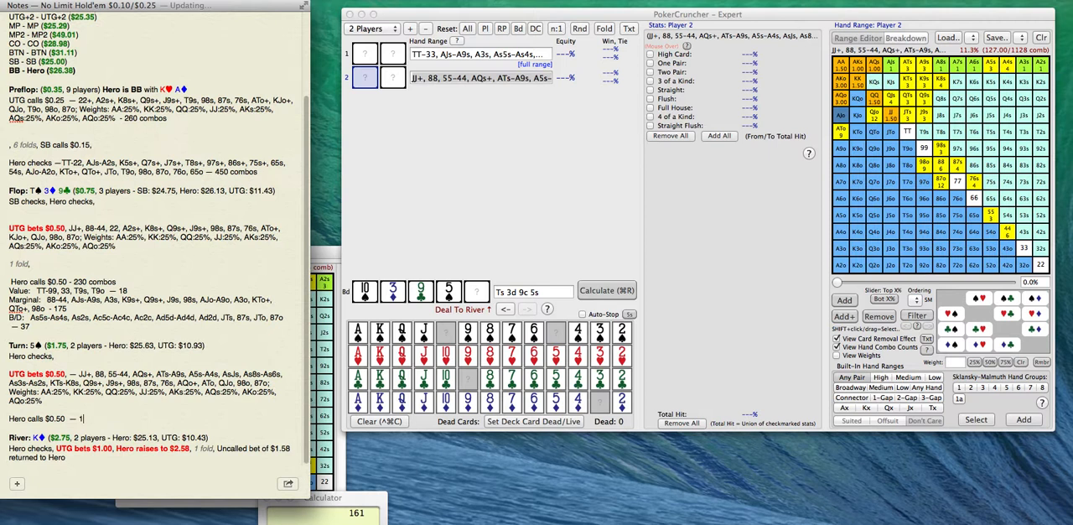
type("60 combos")
key("Return")
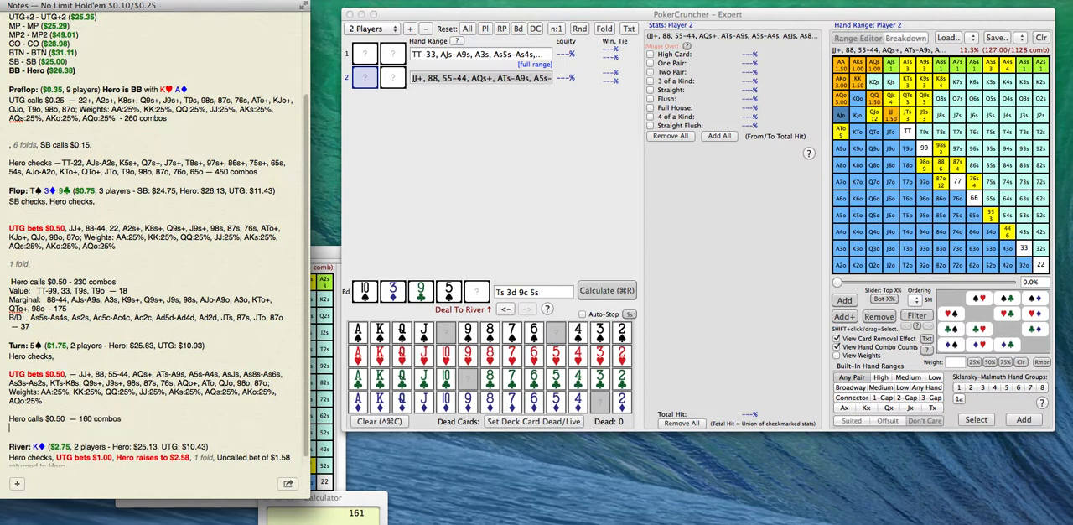
Add the headings "Value:", "Marginal:" and "B/D:" on separate lines below Hero's turn call.
type("Value:")
key("Return")
type("Marginal")
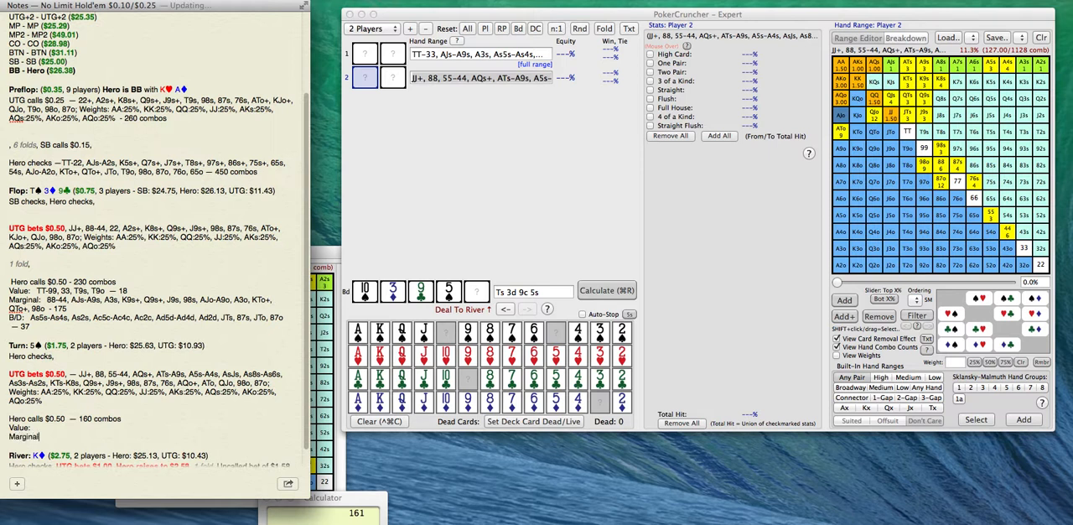
type(":")
key("Return")
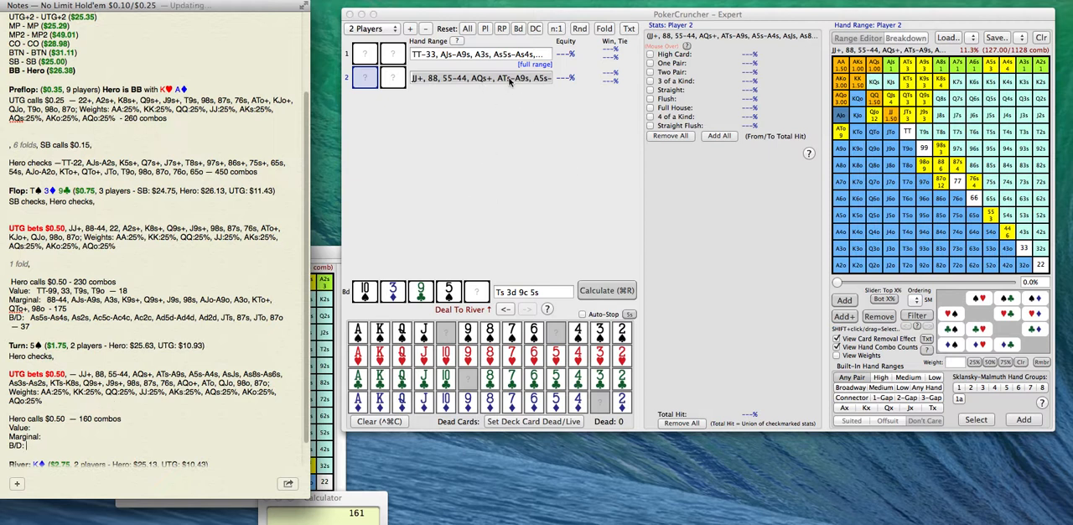
Load the saved Value Hands range for Player 1 in PokerCruncher and add 55 to it, keeping the Untitled 5 image at hand.
left_click(333, 262)
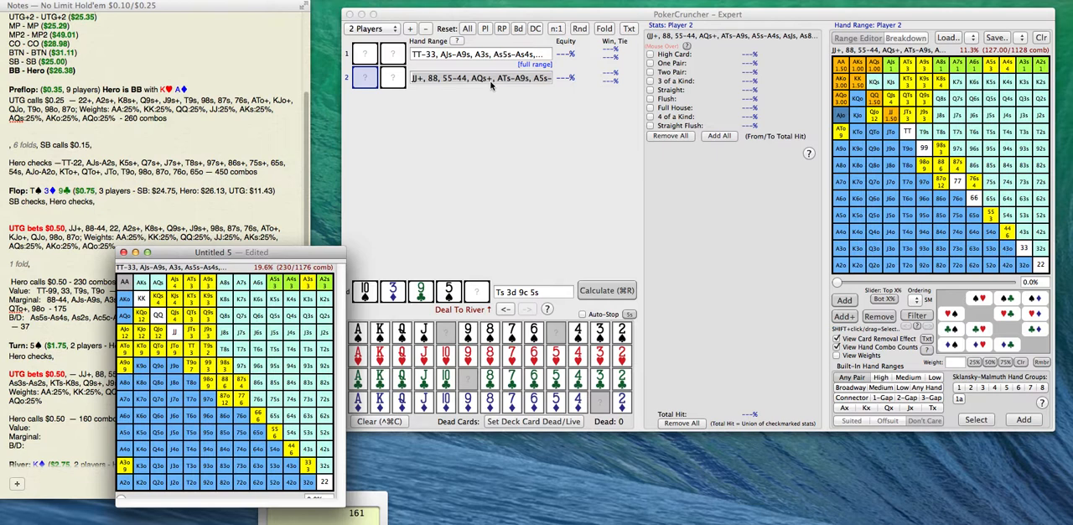
left_click(490, 54)
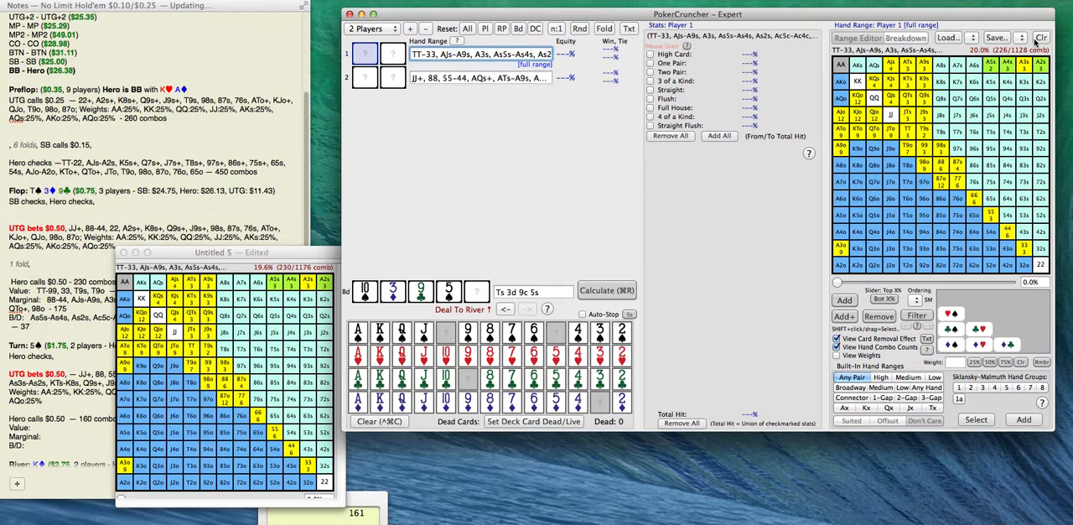
left_click(972, 38)
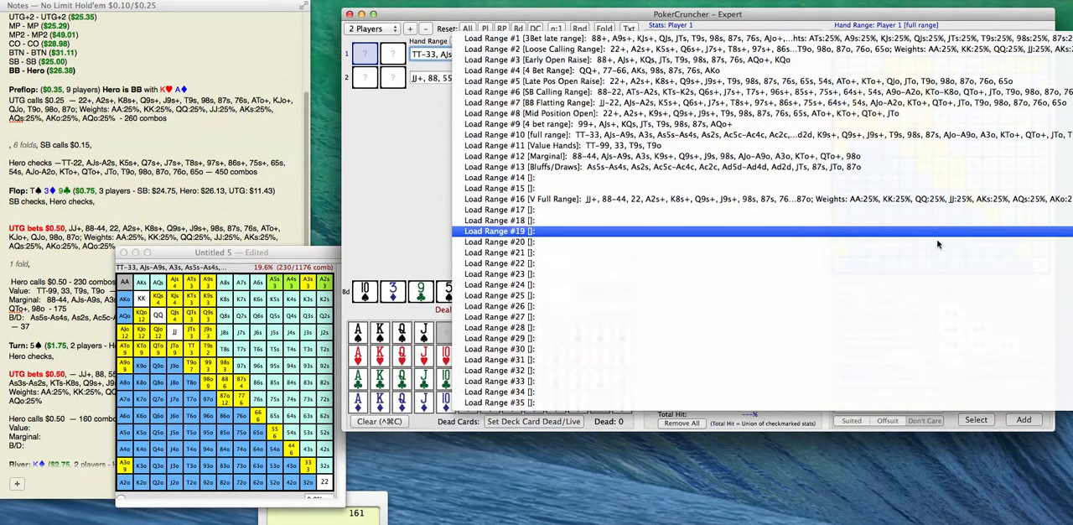
left_click(946, 148)
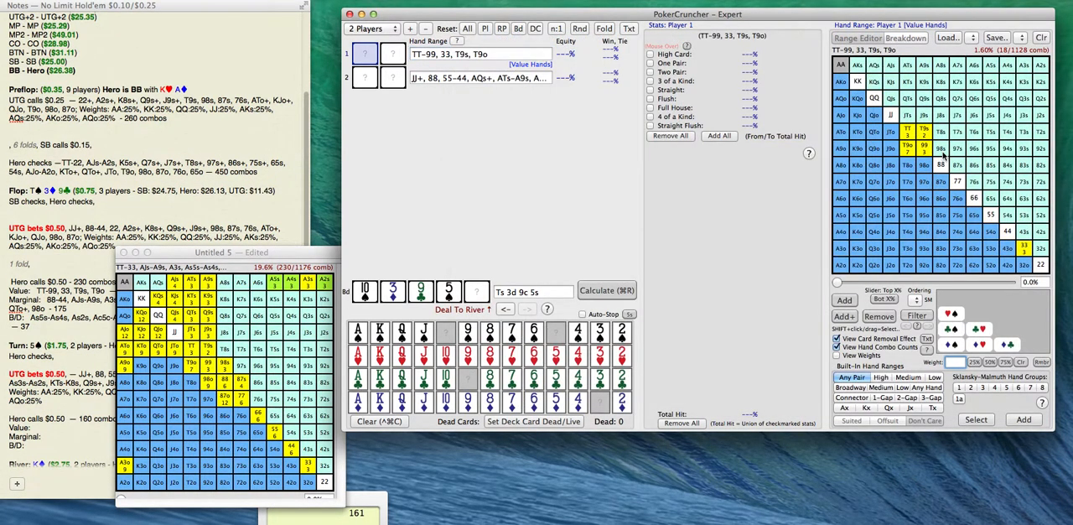
left_click_drag(233, 251, 307, 242)
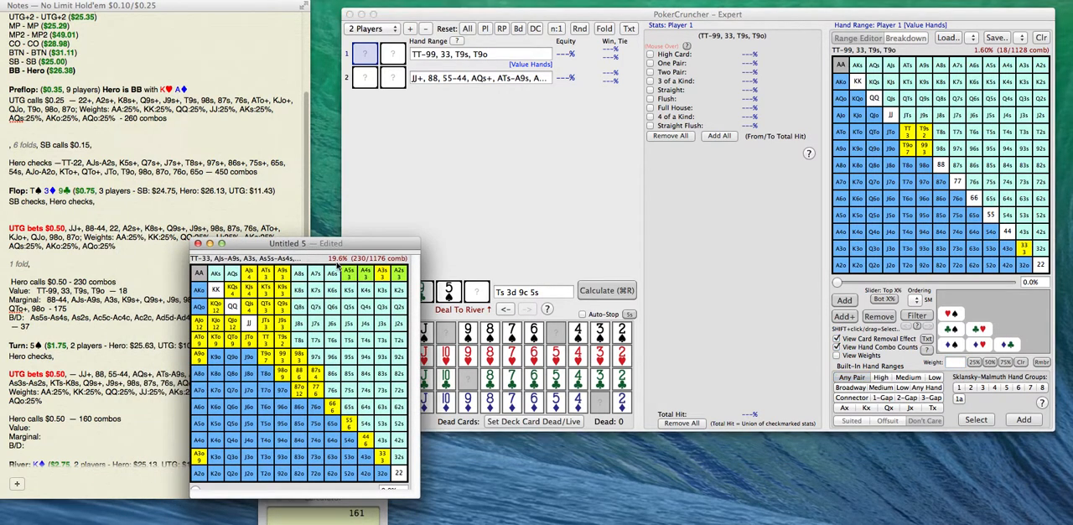
left_click(990, 218)
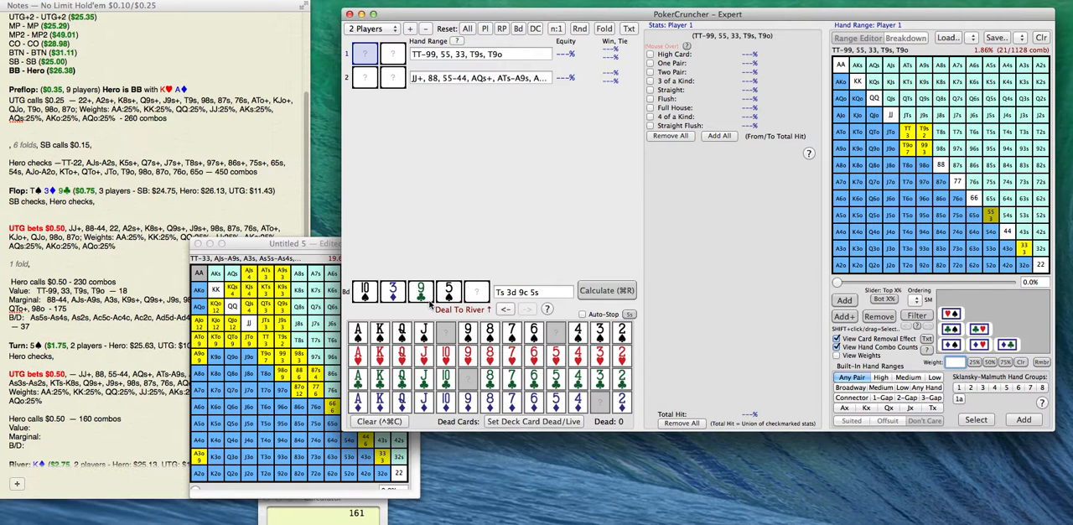
Save Player 1's range TT-99, 55, 33, T9s, T9o over the stored Value Hands range.
left_click(306, 255)
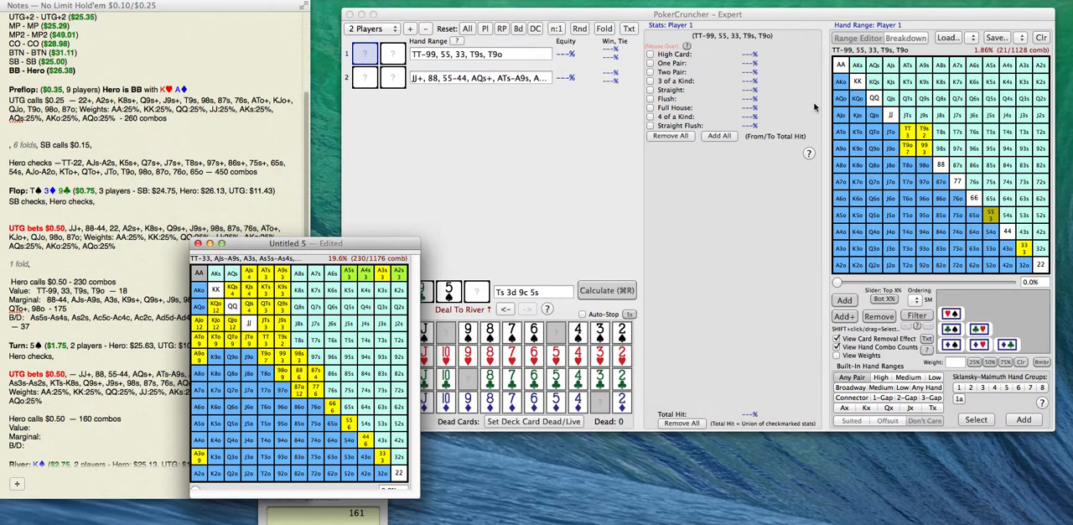
left_click(1022, 44)
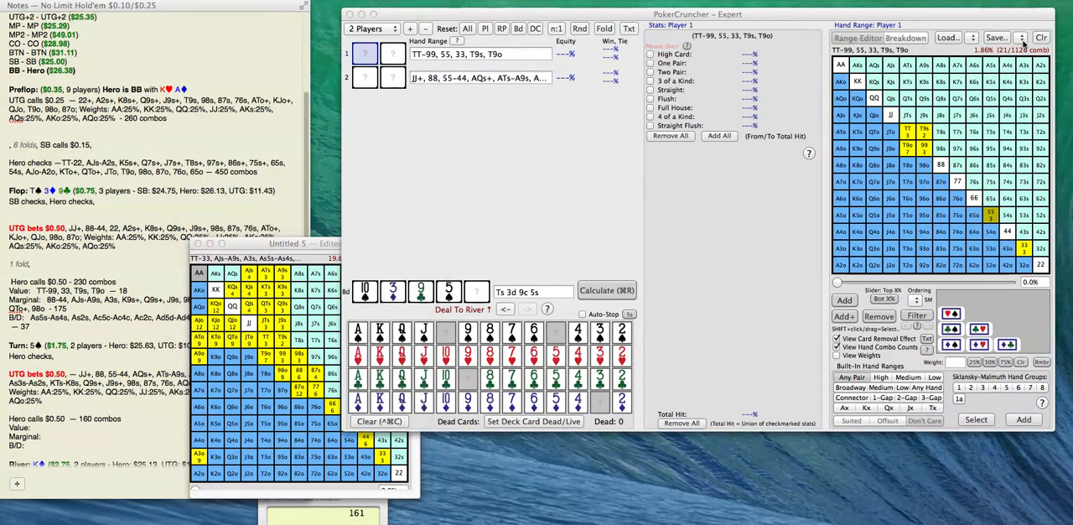
left_click(1015, 146)
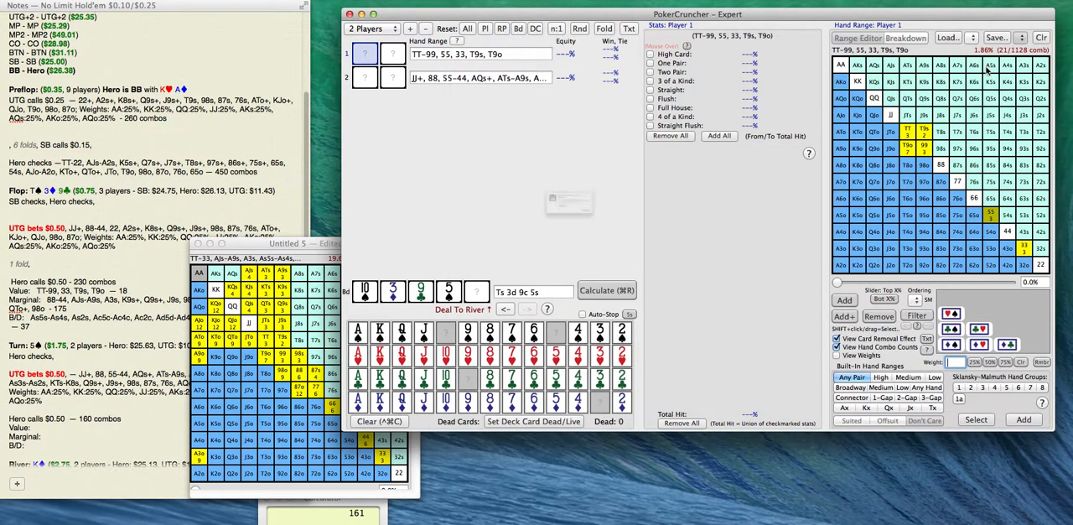
key("Return")
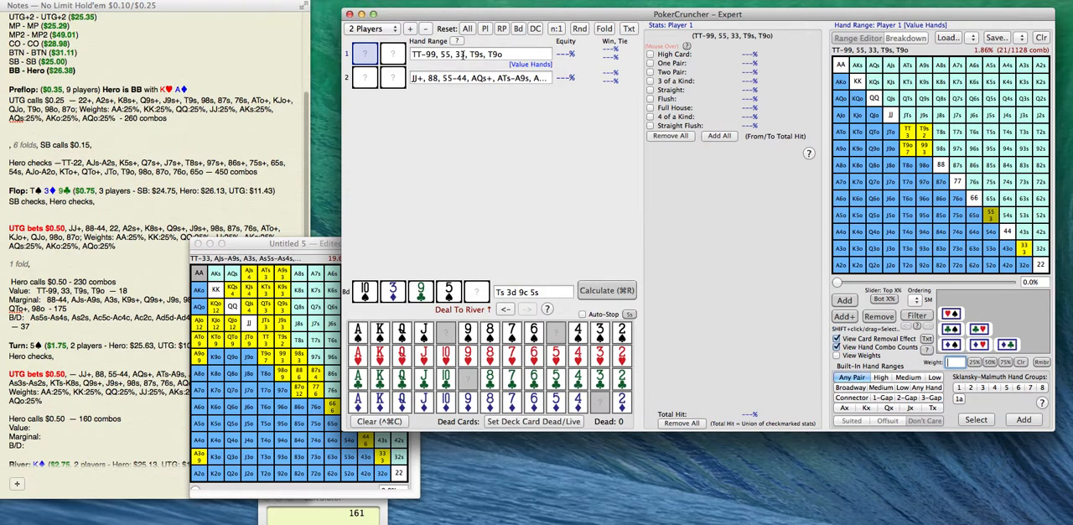
Copy Player 1's value range into the note's turn "Value:" line and append "- 21".
left_click_drag(506, 53, 386, 54)
key("super+c")
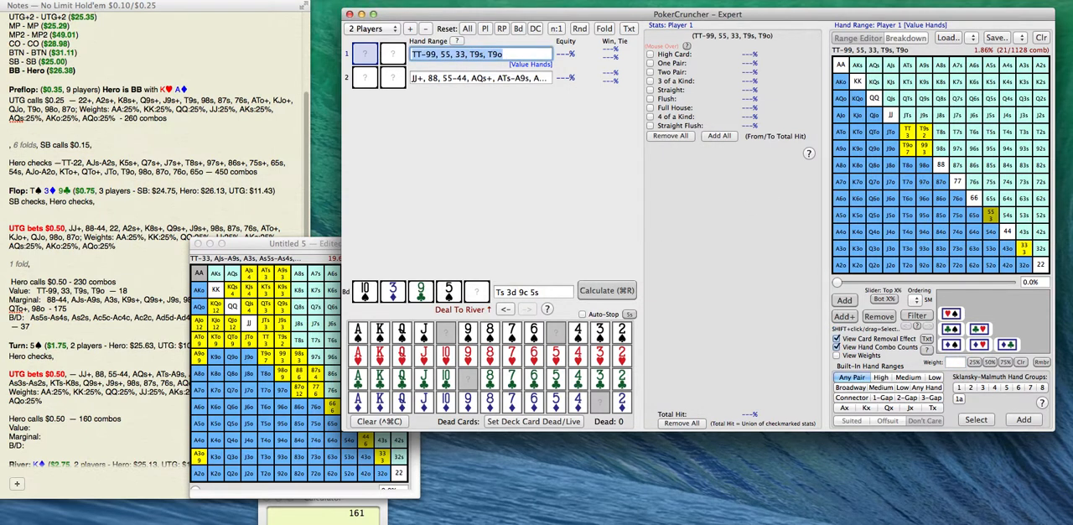
left_click(46, 429)
key("super+v")
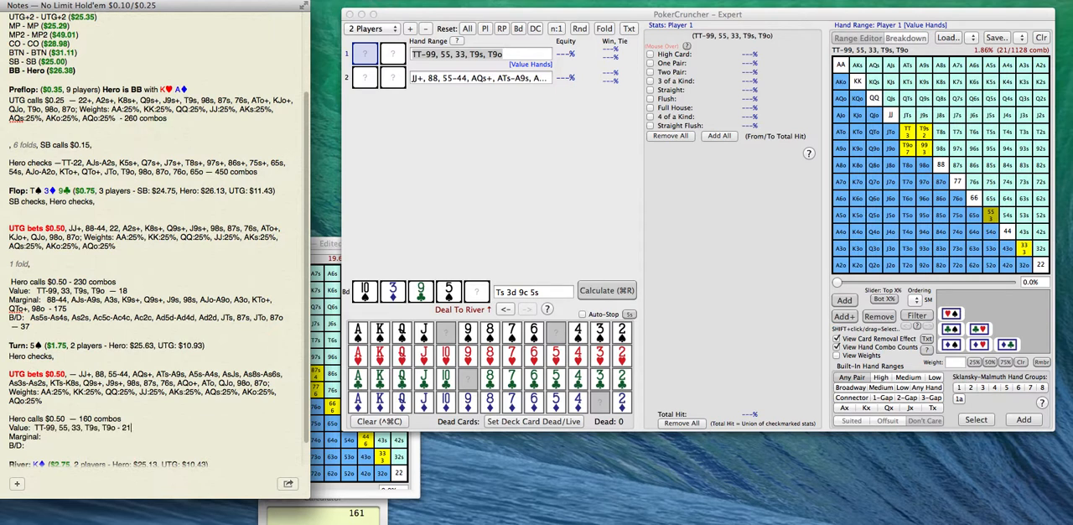
Finish the turn "Value:" line so it ends in "- 21 combos" and add "- 21" to the "B/D:" line.
type("- 21 com,b")
key("BackSpace")
key("BackSpace")
type("bo")
left_click(31, 445)
type("- 21")
Bring the Untitled 5 range image forward and save Player 1's range TT-99, 55, 33, T9s, T9o over the stored Value Hands range.
left_click(328, 245)
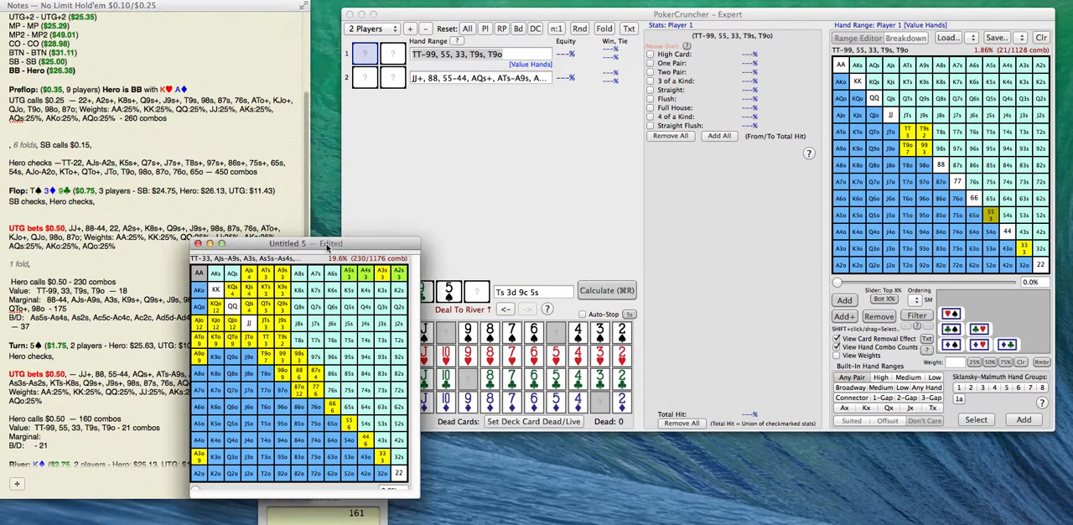
left_click(330, 244)
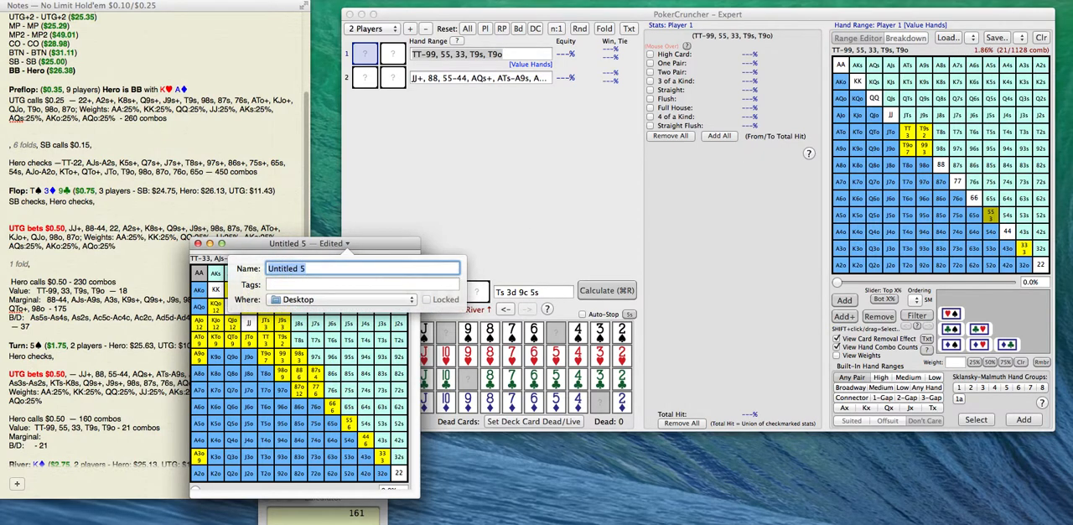
key("Escape")
left_click(1021, 39)
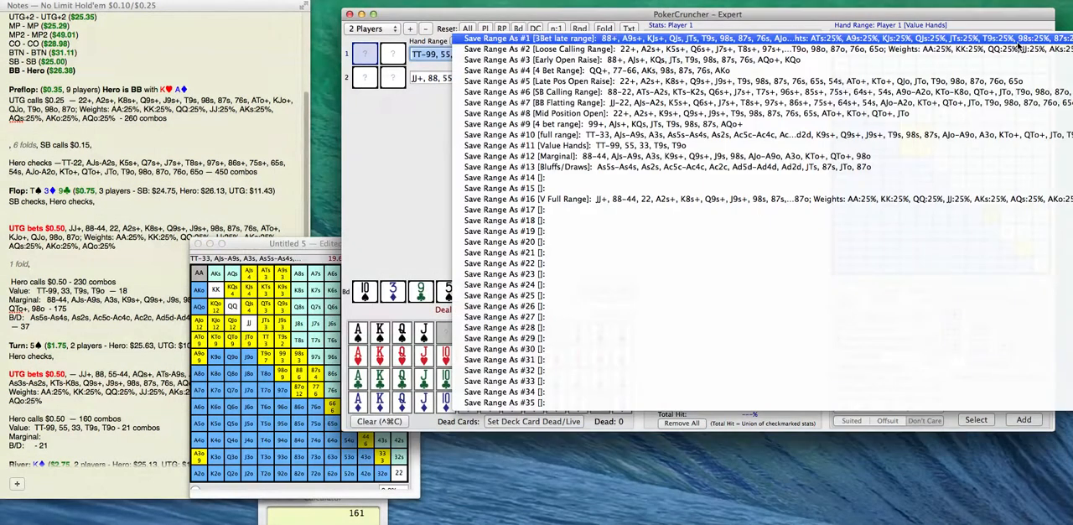
left_click(950, 146)
left_click(674, 246)
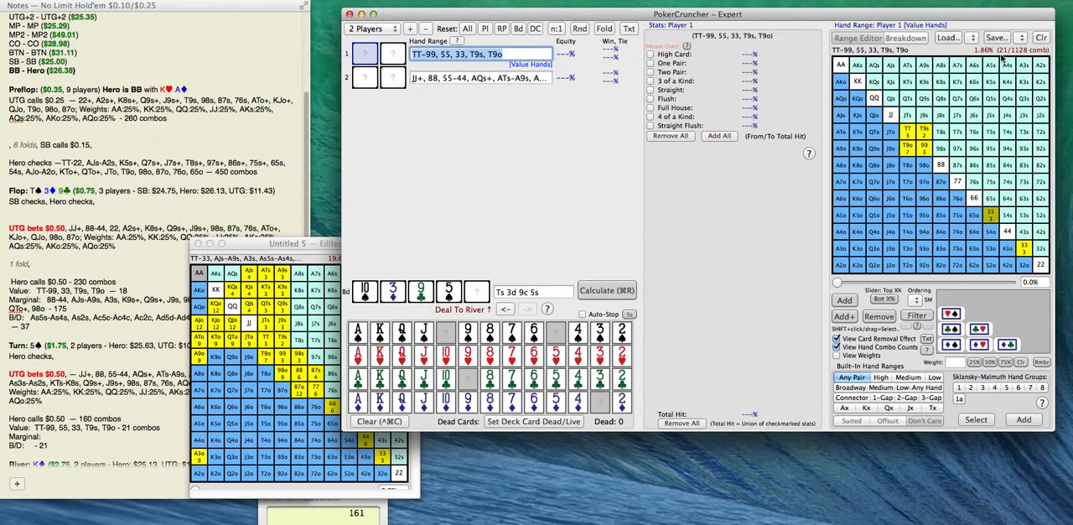
Load the saved Bluffs/Draws range for Player 1 and restrict A5s, A4s and A2s to their spade combos.
left_click(974, 40)
left_click(929, 168)
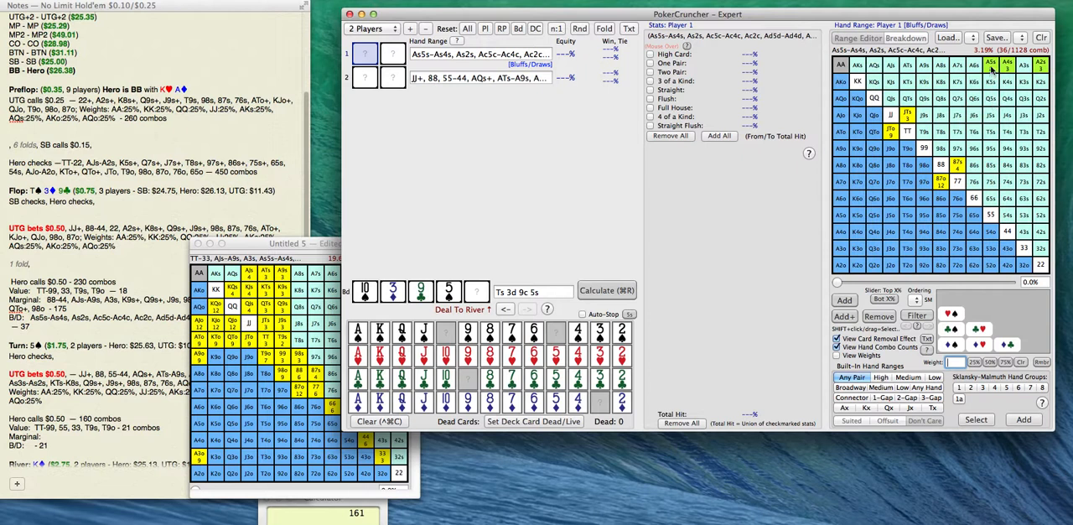
left_click_drag(994, 73, 1007, 73)
left_click(954, 299)
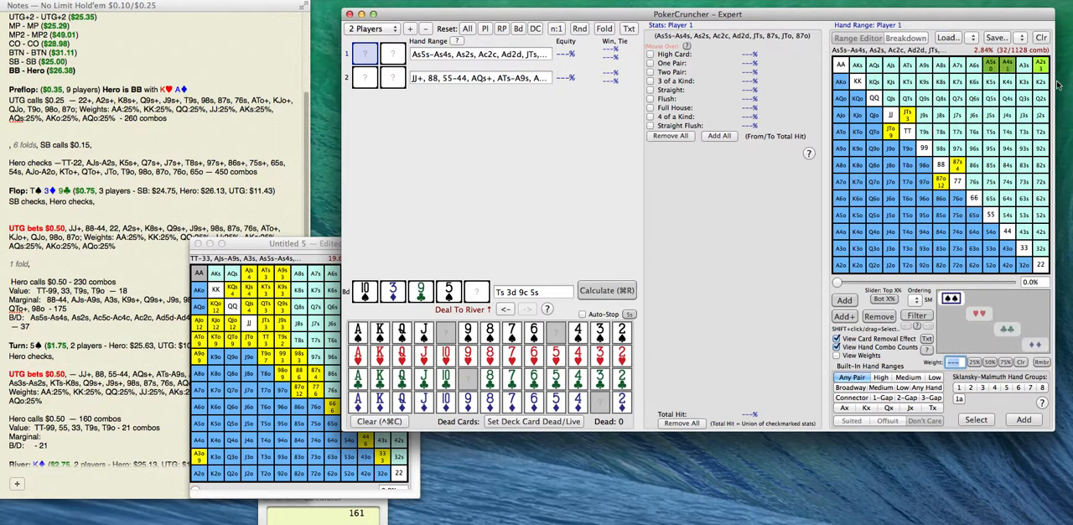
left_click(1044, 71)
left_click(951, 299)
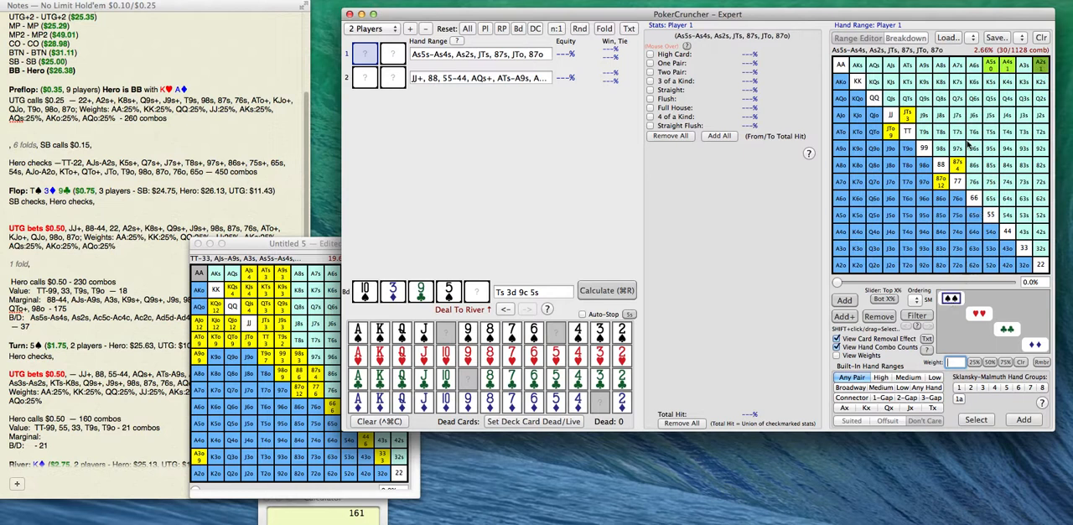
Replace JTs and JTo with QJs and QJo in Player 1's bluffs and draws range.
left_click(906, 117)
left_click(891, 99)
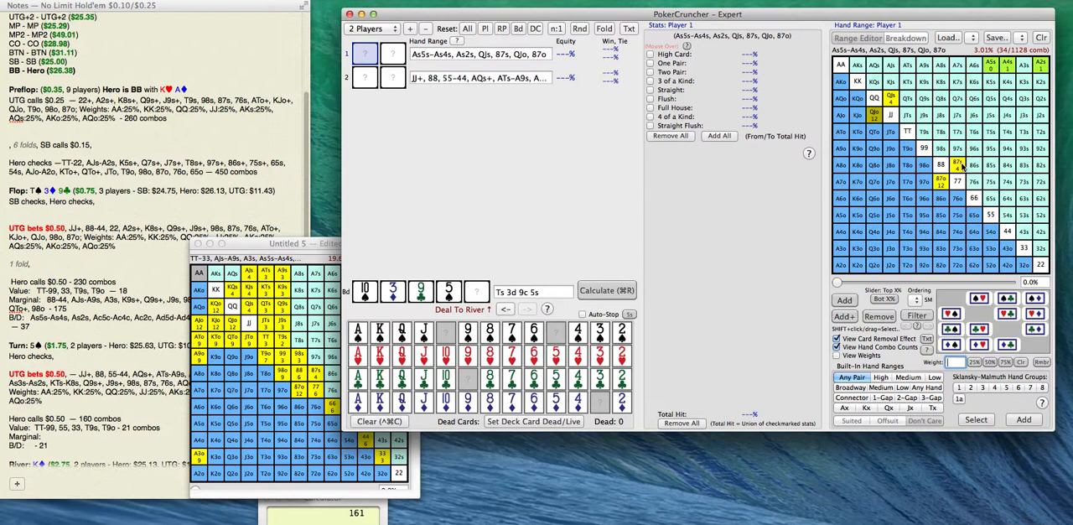
Remove 87o from Player 1's range and save As5s-As4s, As2s, QJs, 87s, QJo over the stored Bluffs/Draws range.
left_click(942, 183)
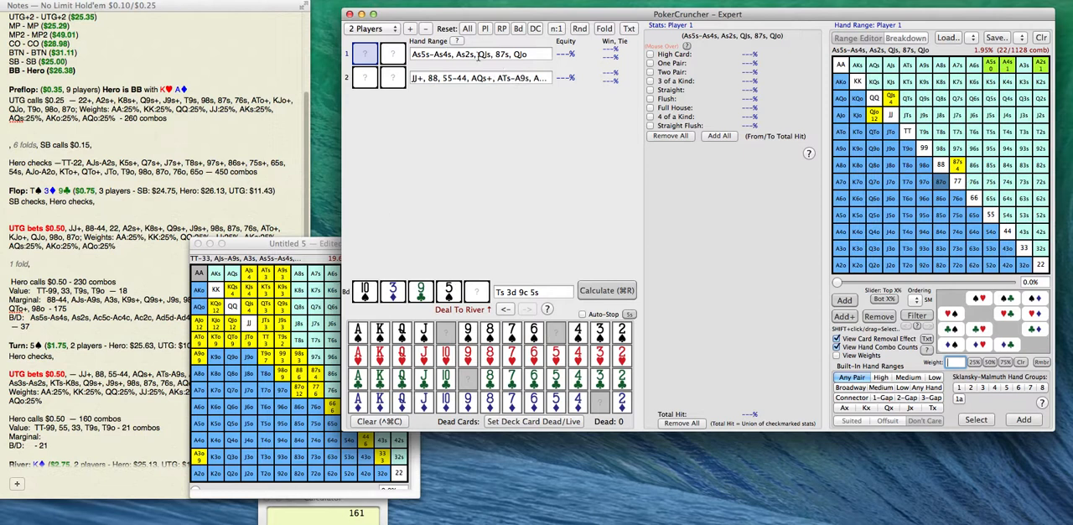
left_click(348, 47)
key("super+c")
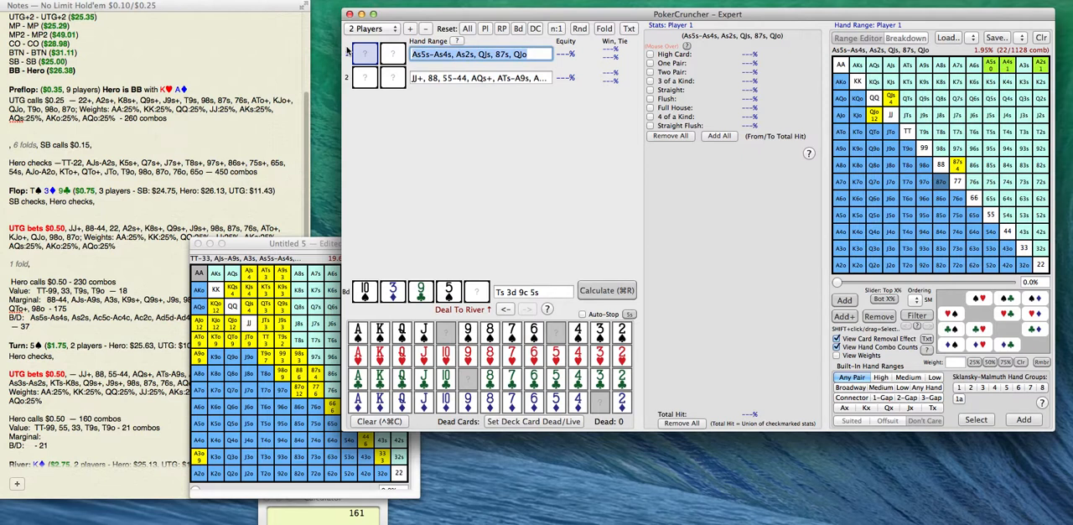
left_click(1024, 39)
left_click(965, 167)
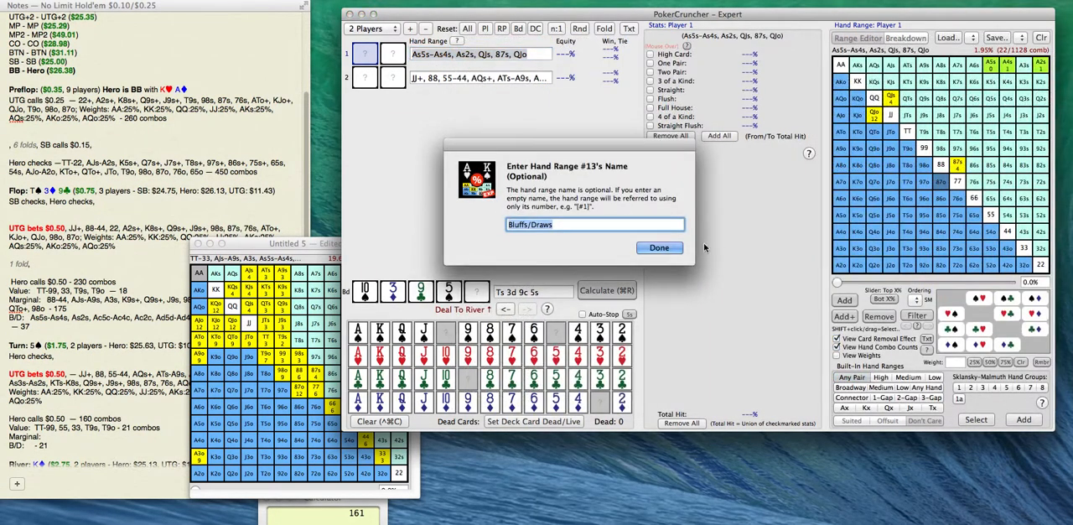
left_click(664, 250)
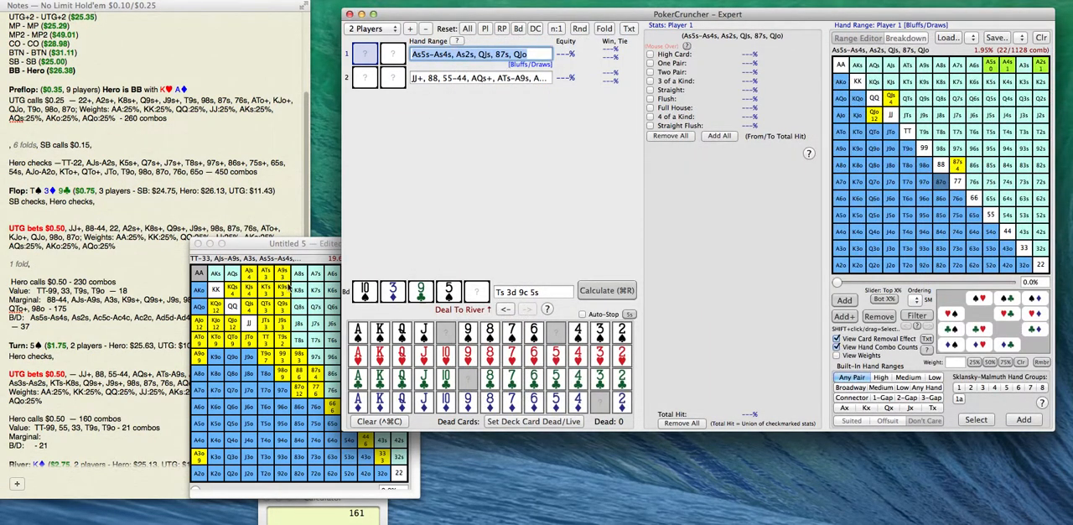
Paste the bluffs and draws range into the turn "B/D:" line of the notes and end that line with "- 22".
left_click(32, 446)
key("super+v")
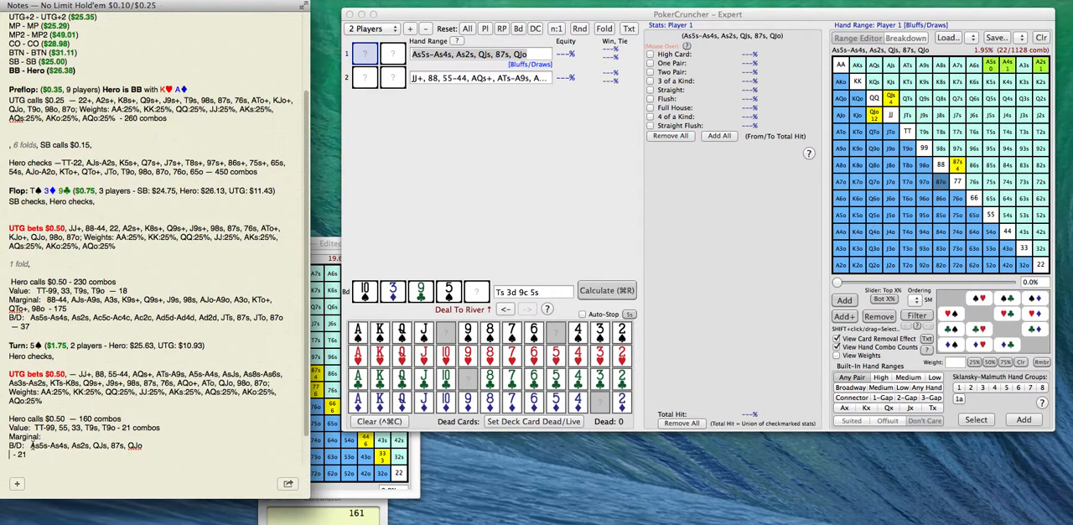
key("BackSpace")
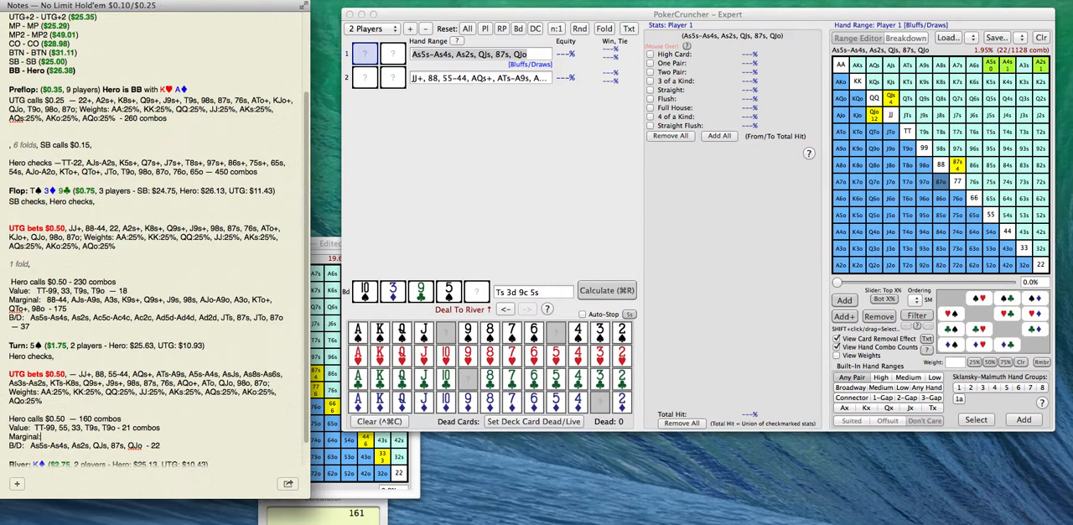
Subtract 43 from 160 in Calculator and add "- 115" to the turn "Marginal:" line in the notes.
left_click(357, 507)
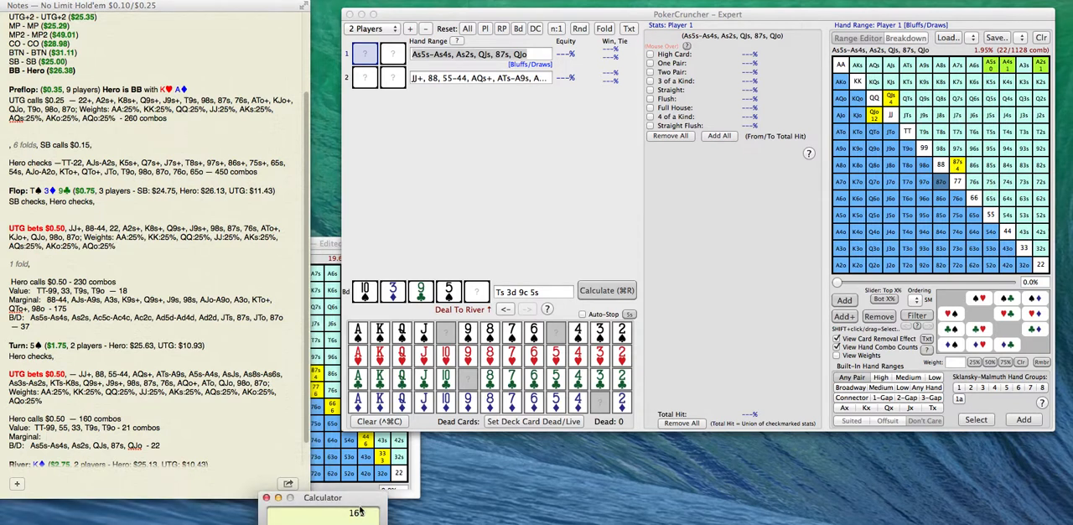
type("16")
type("-43")
key("Return")
left_click(138, 437)
type("115")
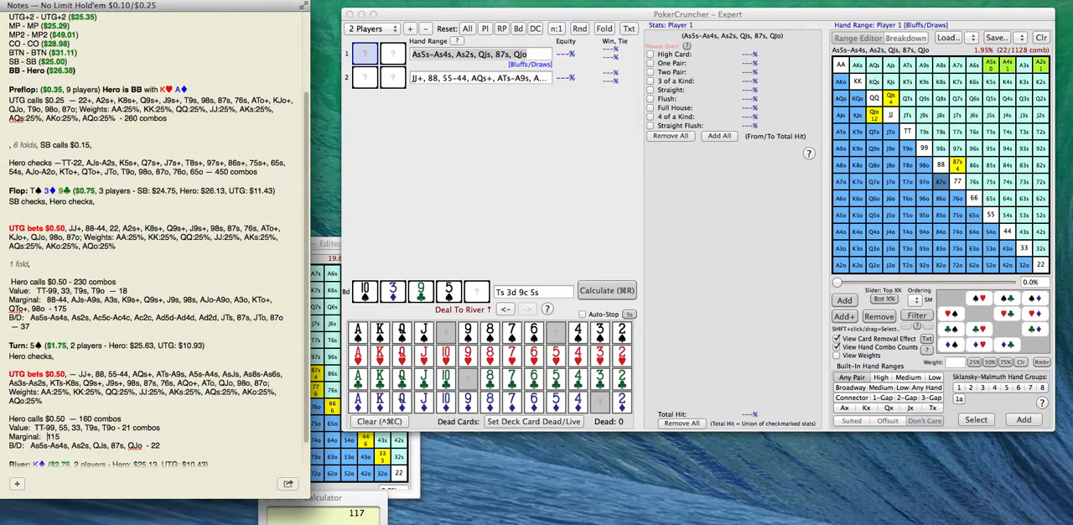
key("Left")
key("Left")
key("Left")
type("-")
Save Player 1's current range over the stored Bluffs/Draws range once more, keeping its name.
left_click(996, 38)
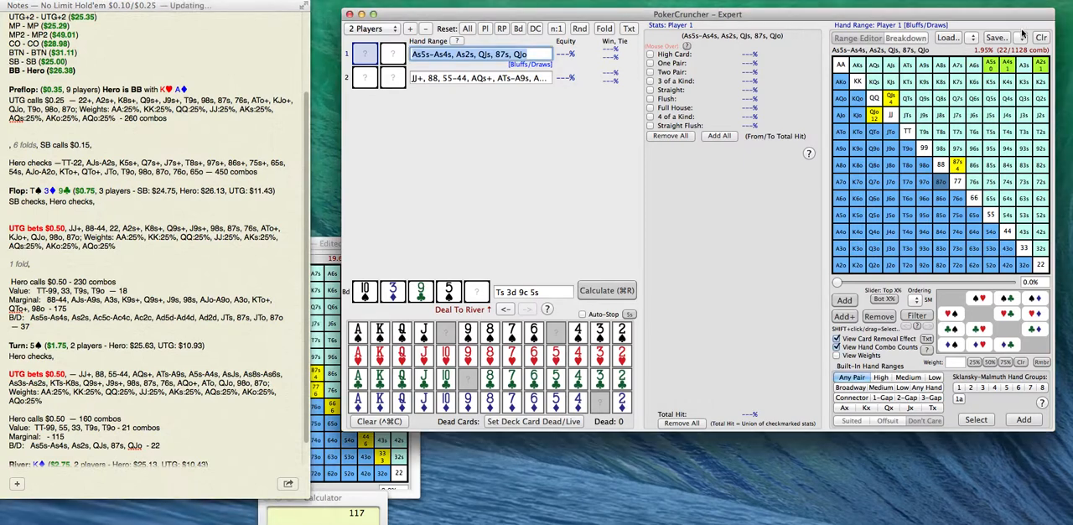
left_click(935, 167)
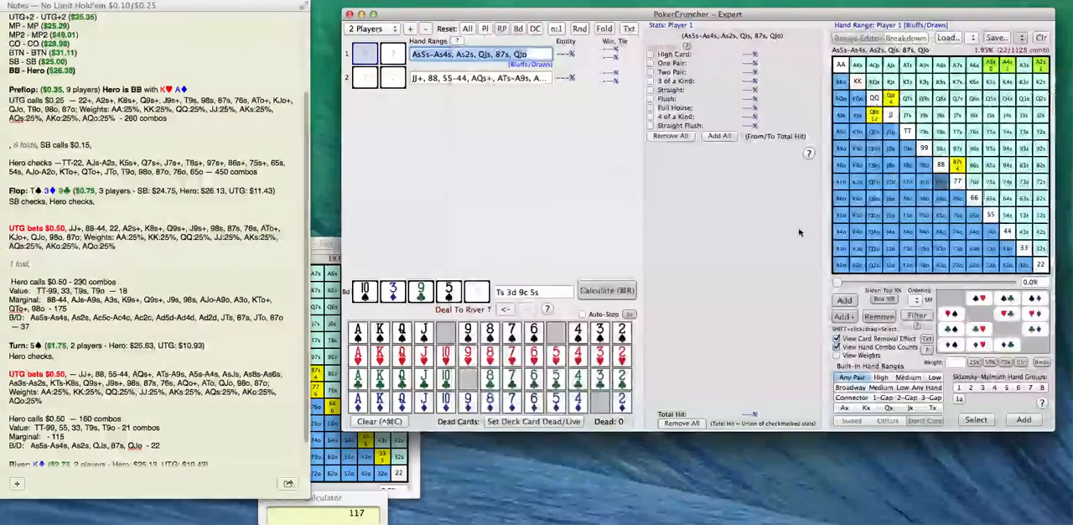
left_click(655, 248)
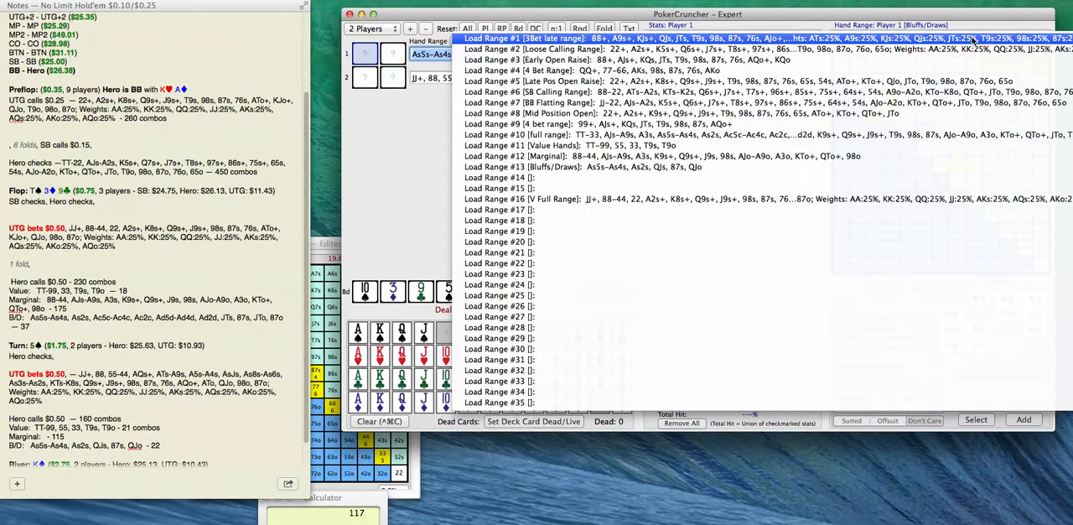
Load the stored Marginal range for Player 1 and remove 55, A3s, A3o and 44 from it.
left_click(971, 37)
left_click(933, 156)
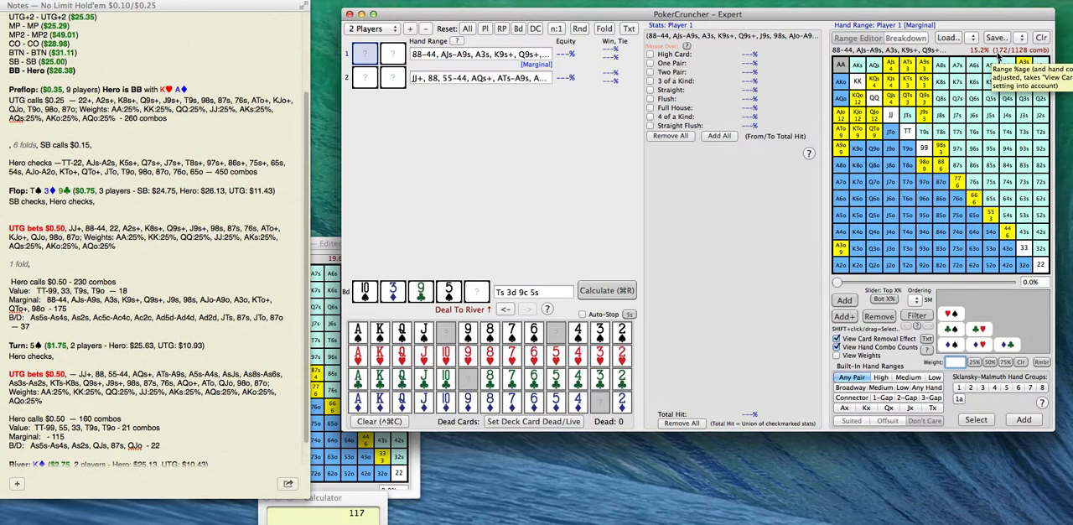
left_click(992, 217)
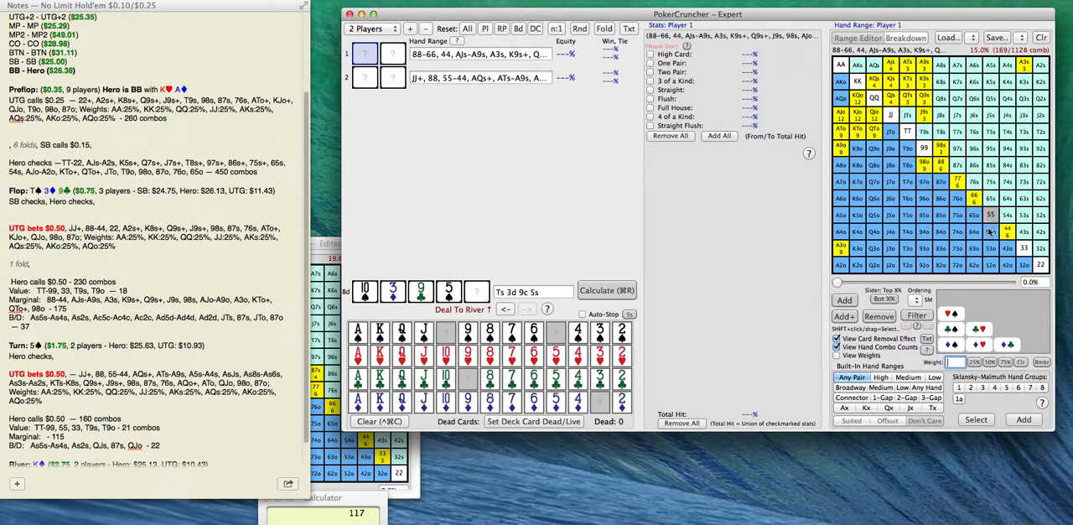
left_click(1025, 70)
left_click(844, 250)
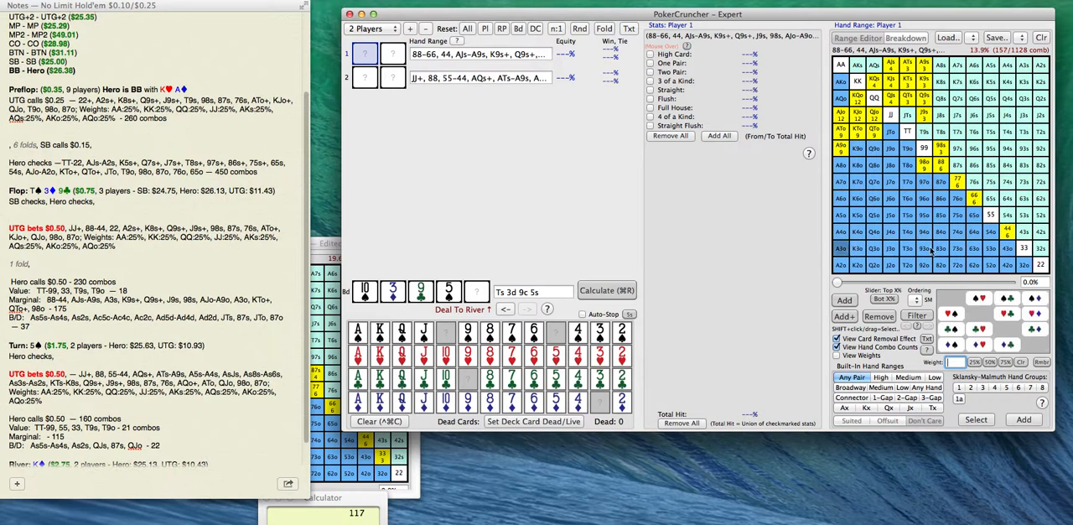
left_click(1008, 235)
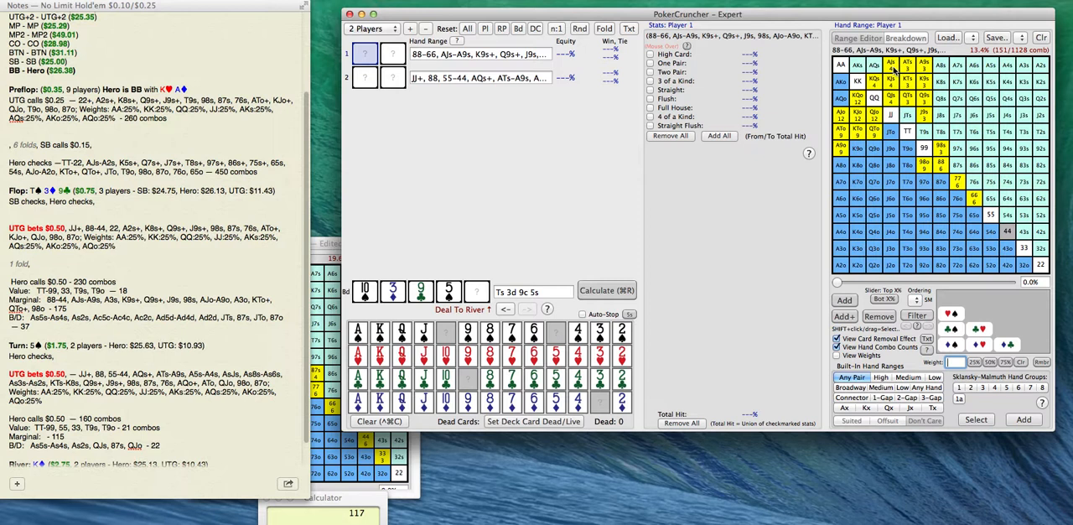
Remove AJs, KJs, KQs, QJs and QJo from Player 1's marginal range.
left_click(893, 68)
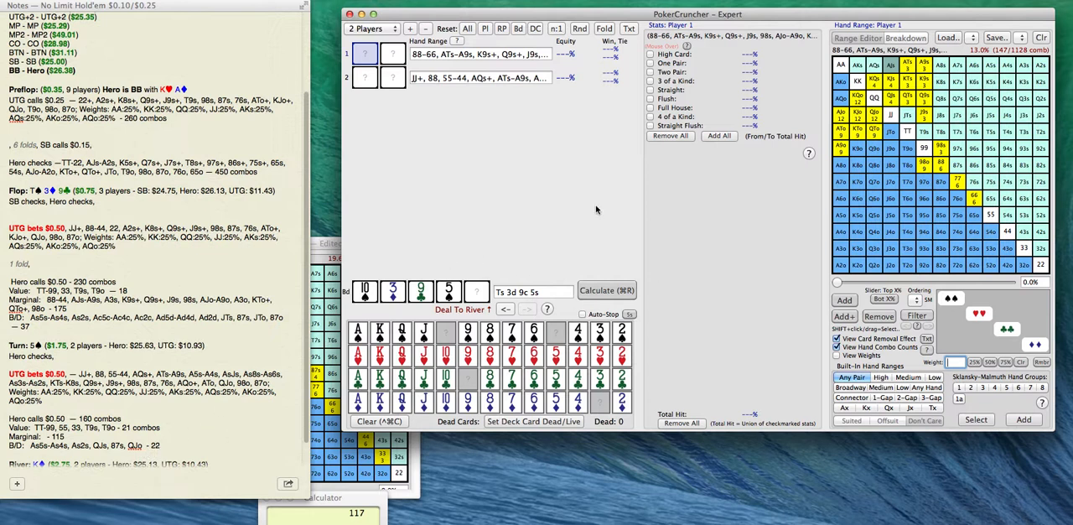
left_click(892, 83)
left_click(874, 82)
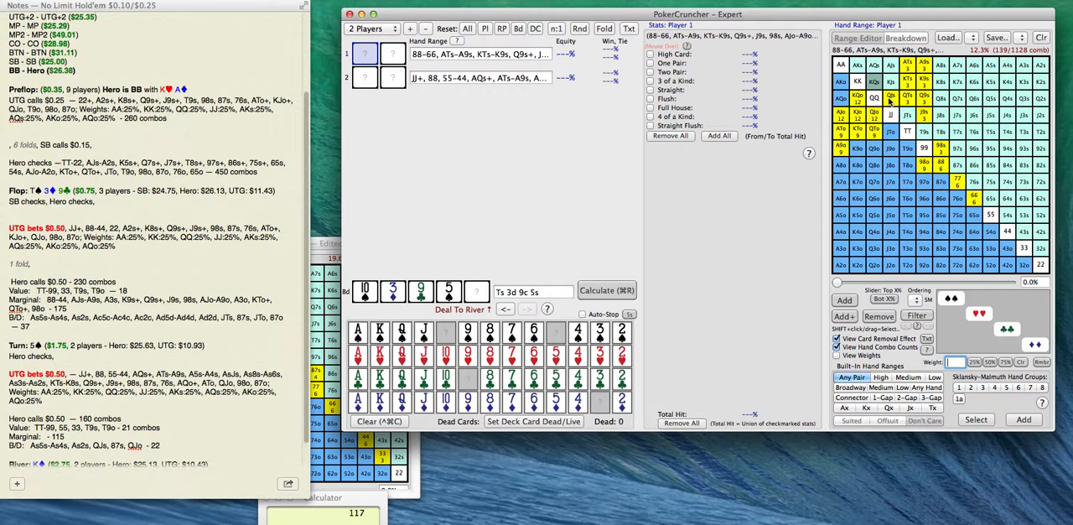
left_click(892, 99)
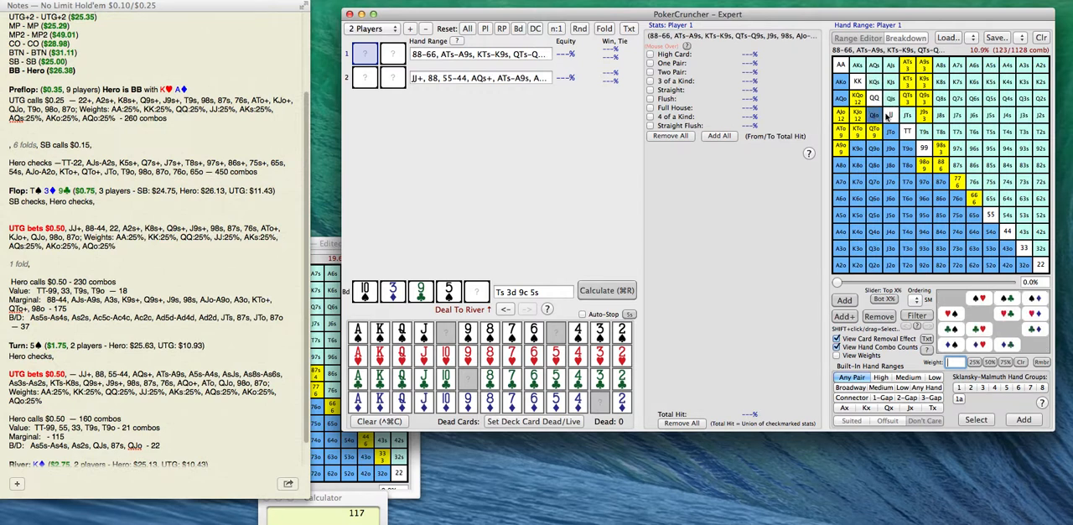
Add JTs and JTo to Player 1's marginal range and take out AJo, KJo and KQo.
left_click(907, 117)
left_click(891, 131)
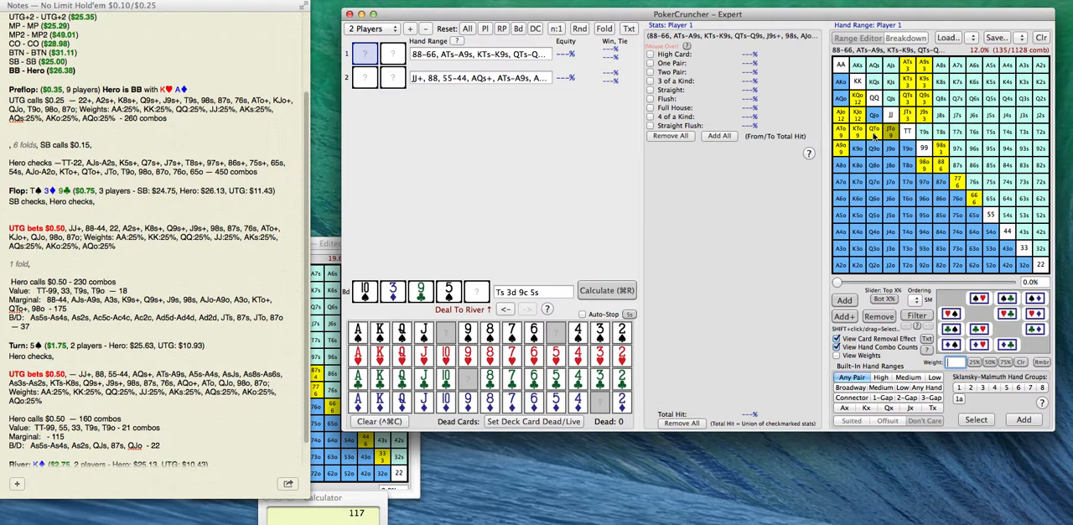
mouse_move(858, 120)
left_mouse_down()
mouse_move(842, 122)
mouse_move(854, 102)
left_mouse_up()
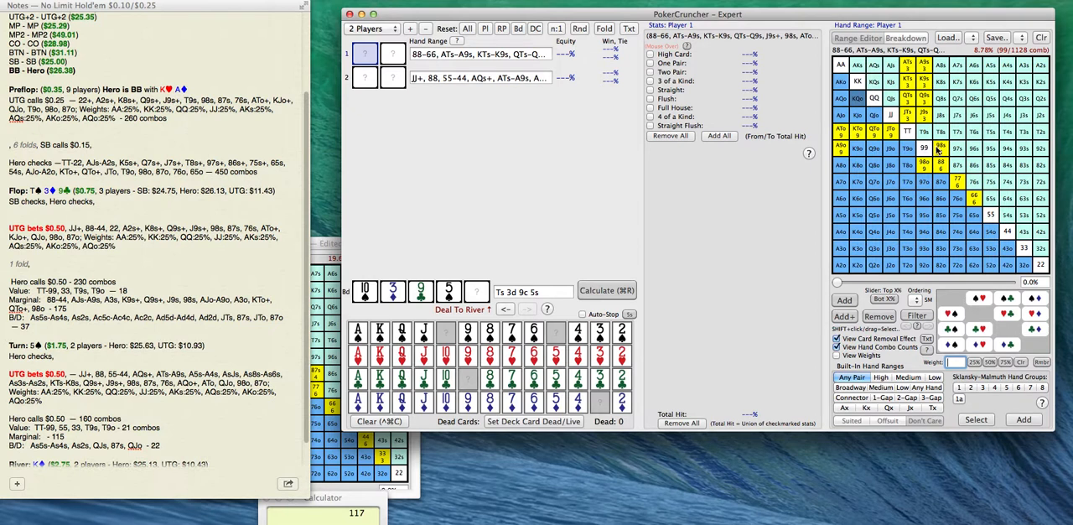
left_click(974, 202)
left_click(958, 182)
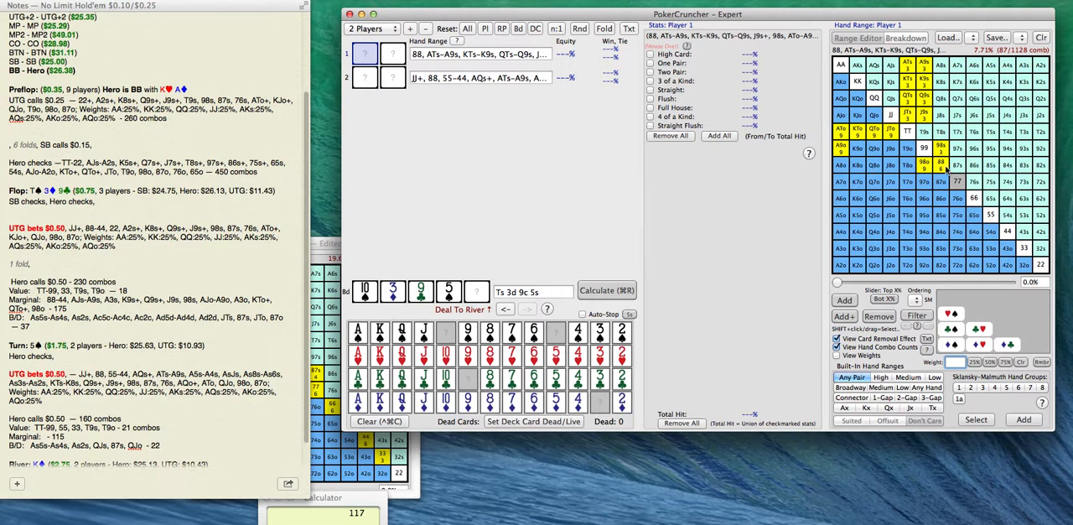
left_click(958, 182)
left_click(975, 200)
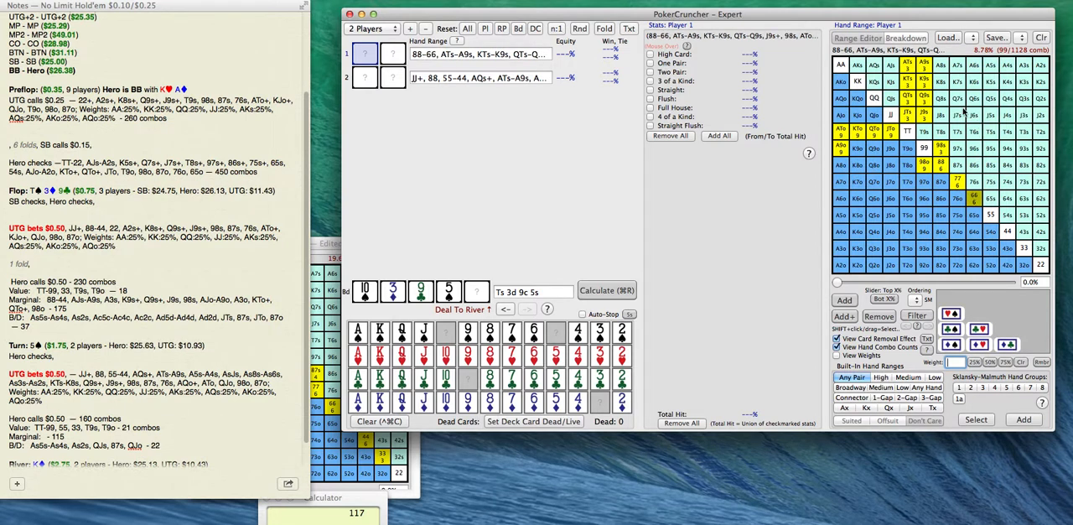
left_click(874, 116)
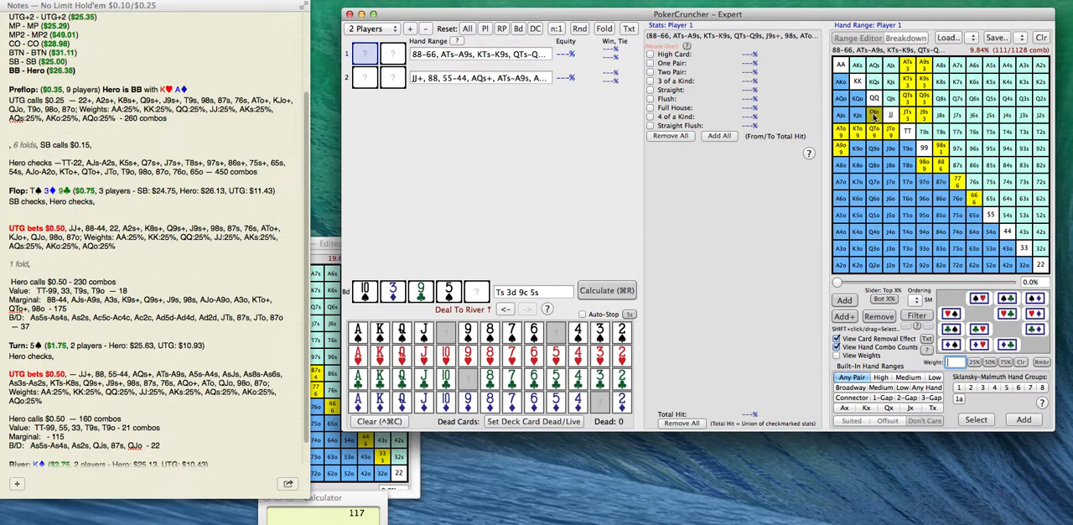
left_click(874, 117)
Put AJo back into Player 1's range and save it over the stored Marginal range.
left_click(843, 120)
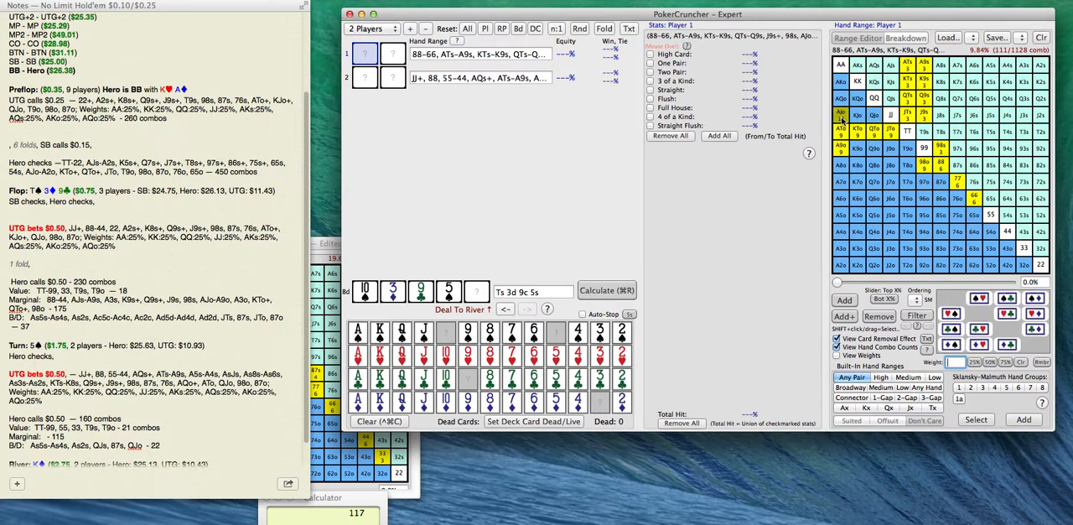
left_click(497, 54)
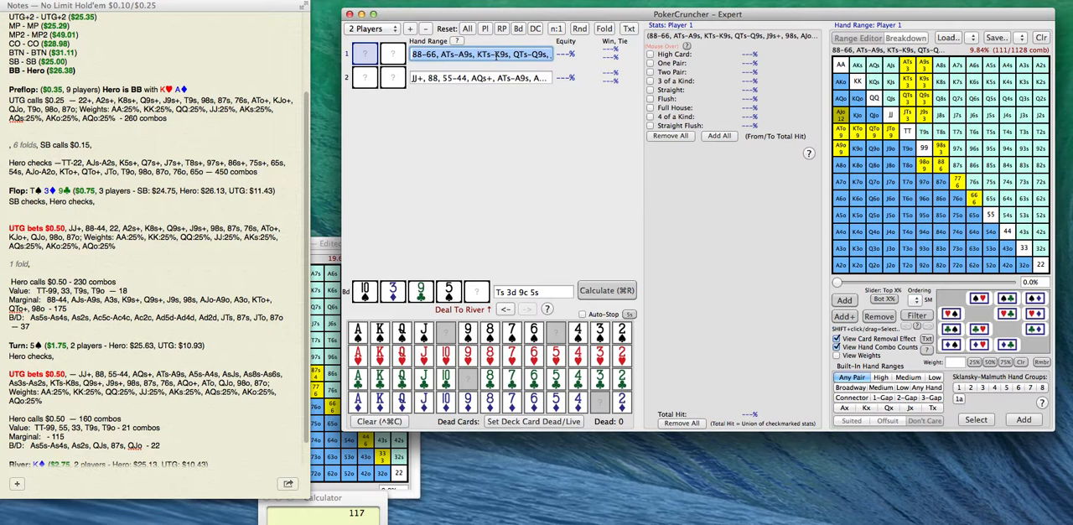
left_click(1025, 38)
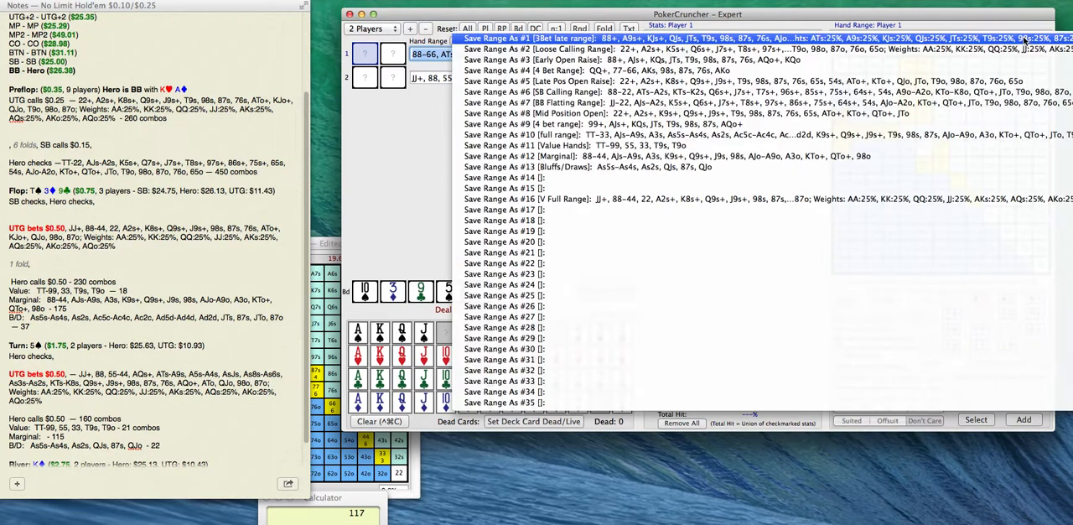
left_click(893, 156)
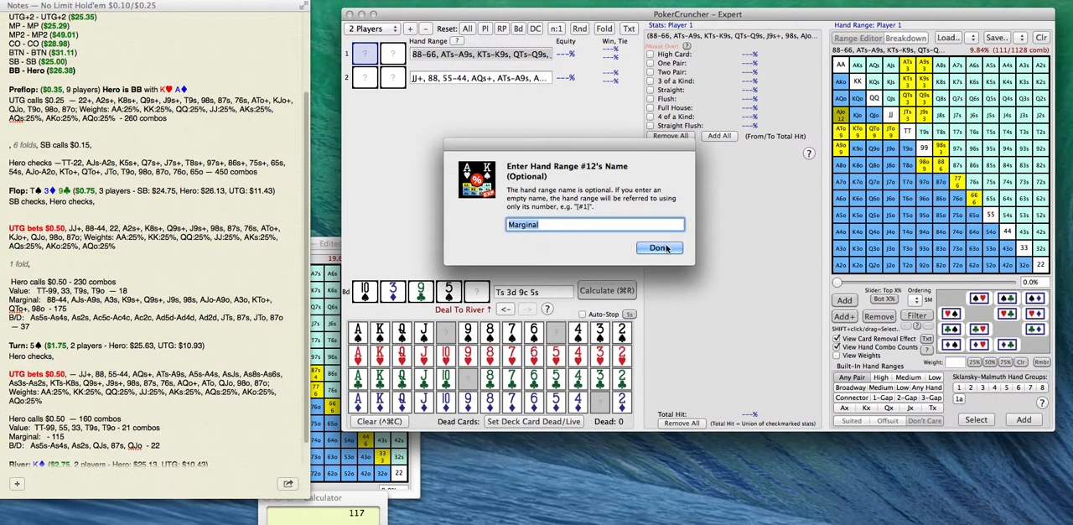
left_click(660, 249)
Paste the marginal range into the turn "Marginal:" line of the notes and change the line's ending to "- 111".
scroll(115, 453, "down", 2)
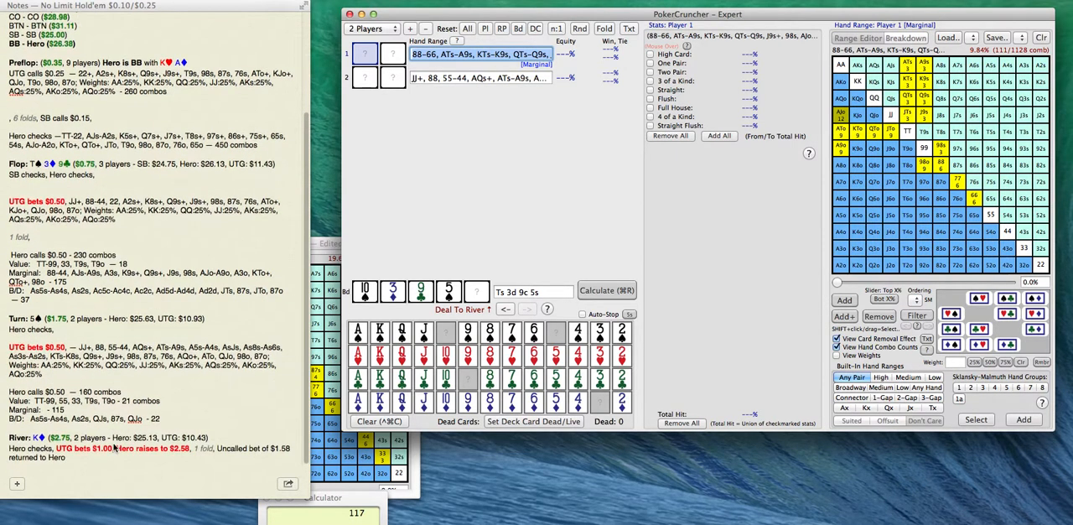
left_click(50, 410)
type("-")
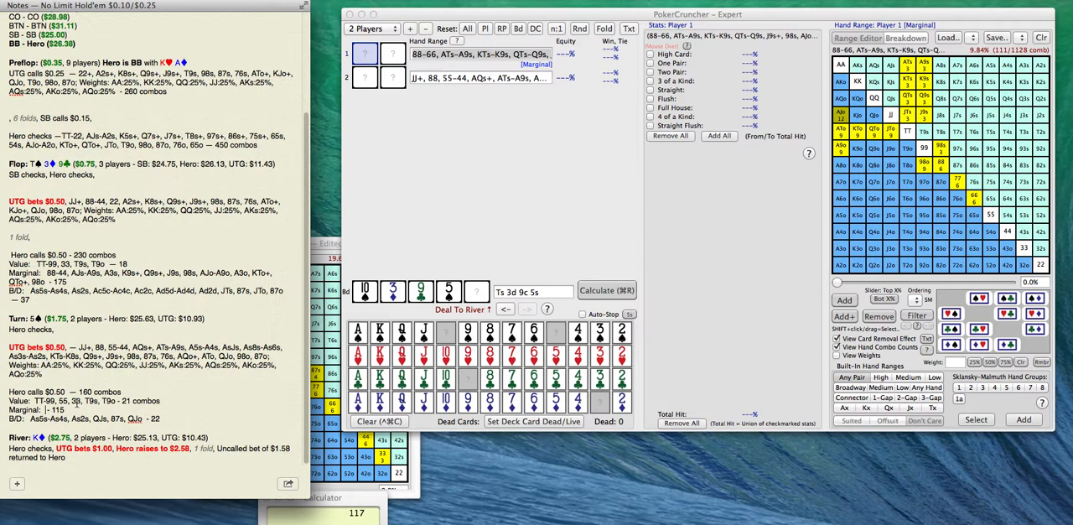
type("88-66, ATs-A9s, KTs-K9s, QTs-Q9s, J9s+, 98s, AJo-A9o, KTo, QTo, JTo, 98o")
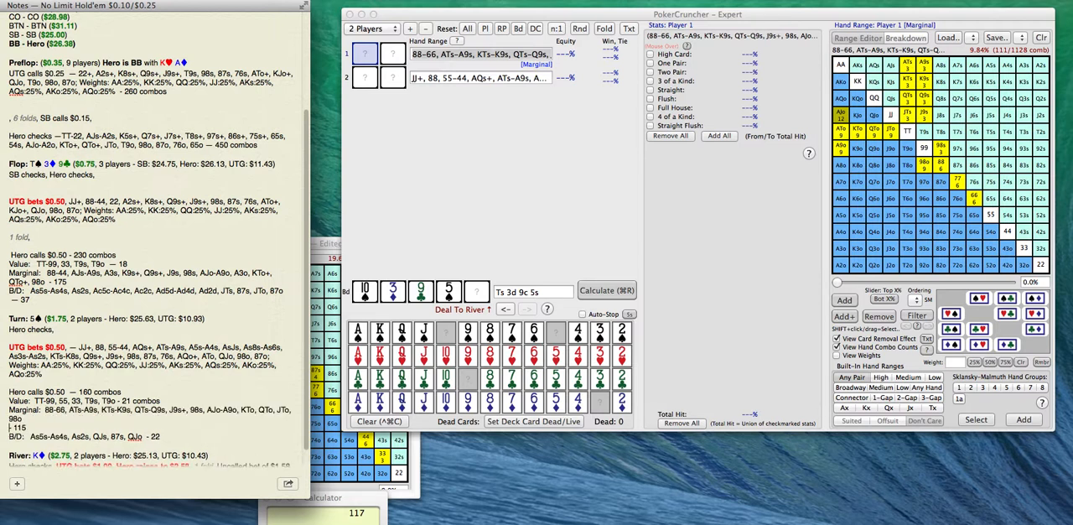
key("Delete")
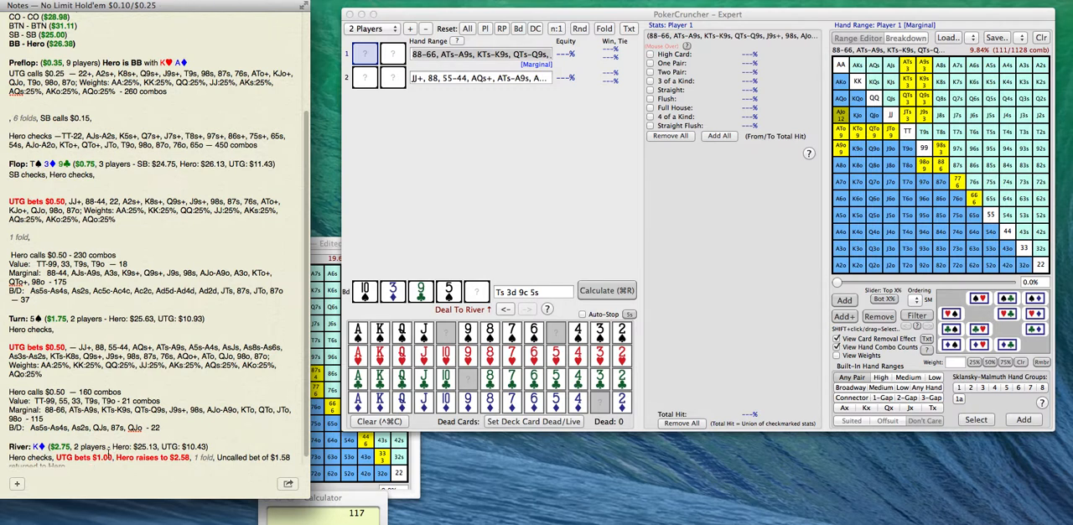
left_click(59, 417)
key("BackSpace")
type("11")
Save Player 1's range once more over the stored Marginal range, keeping its name.
left_click(1020, 37)
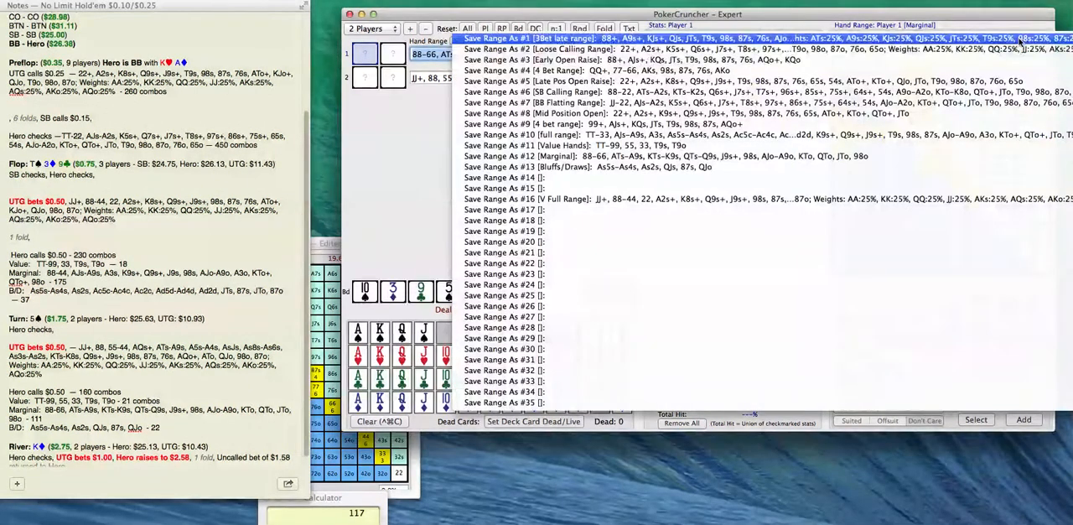
left_click(947, 157)
left_click(663, 253)
Copy TT-99, 55, 33, T9s, T9o from the turn "Value:" line and append it to Player 1's hand range text.
left_click(70, 408)
left_click_drag(35, 401, 119, 401)
key("super+c")
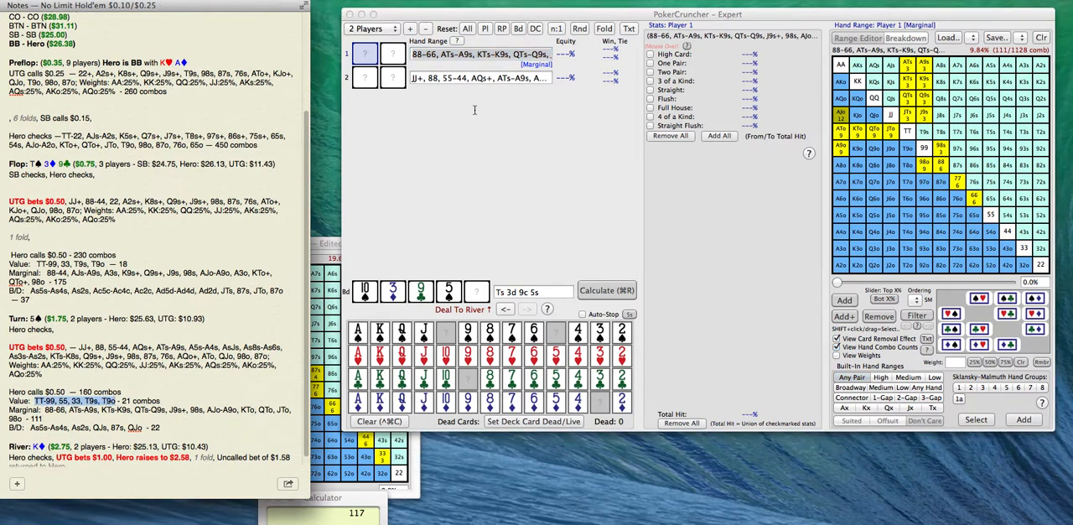
left_click(508, 58)
key("Right")
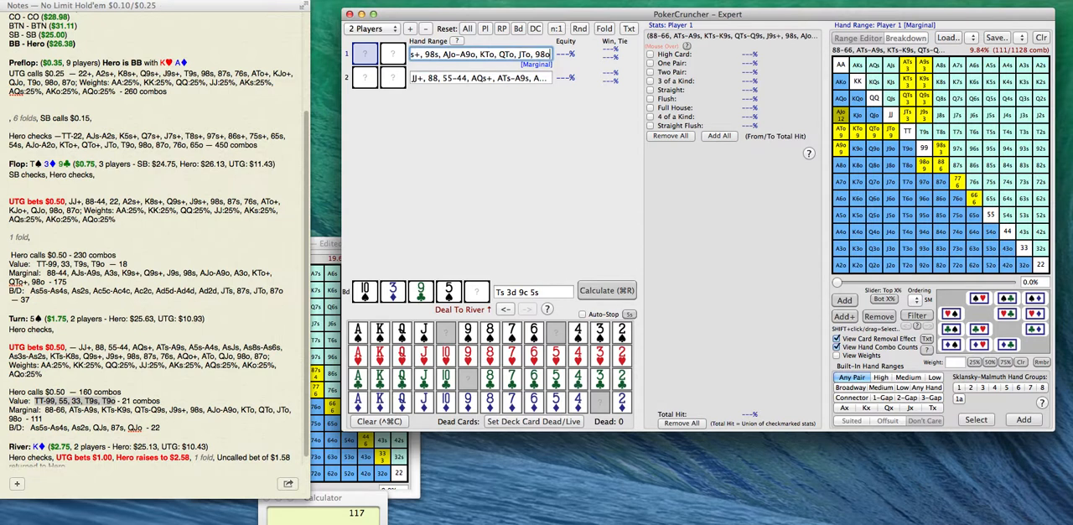
key("super+v")
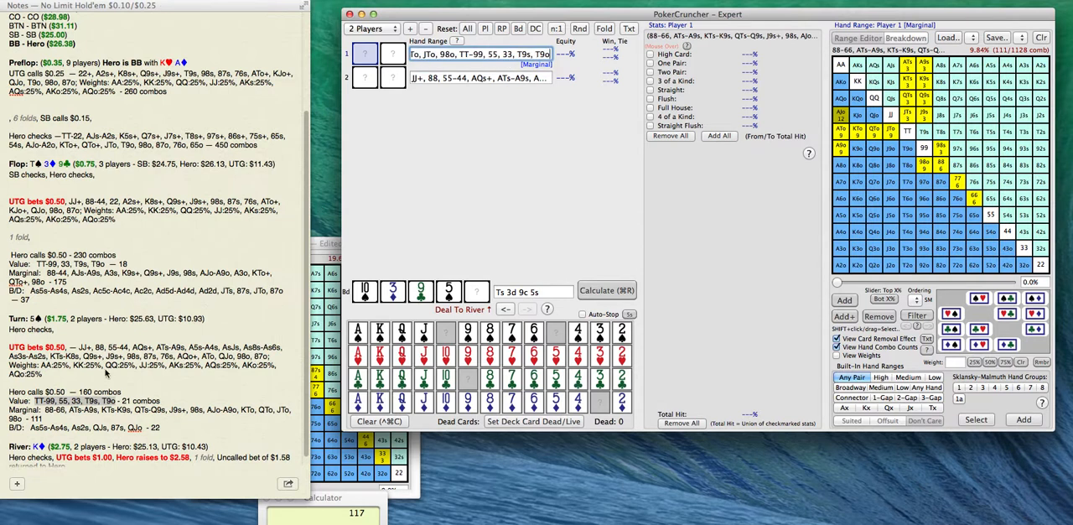
Copy As5s-As4s, As2s, QJs, 87s, QJo from the turn "B/D:" line of the notes and append it to Player 1's hand range.
left_click(31, 430)
left_click_drag(31, 430, 141, 428)
key("super+c")
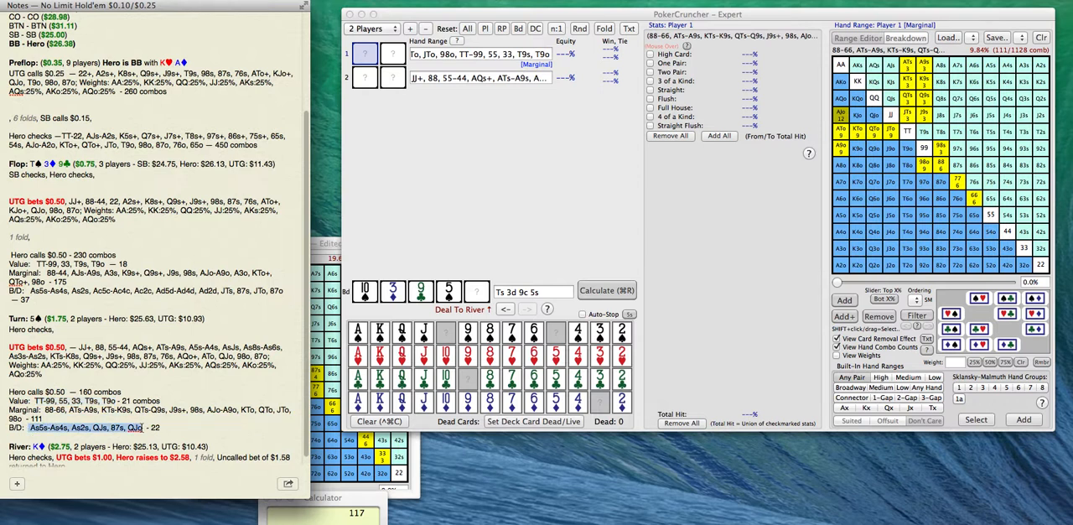
left_click(557, 56)
key("Right")
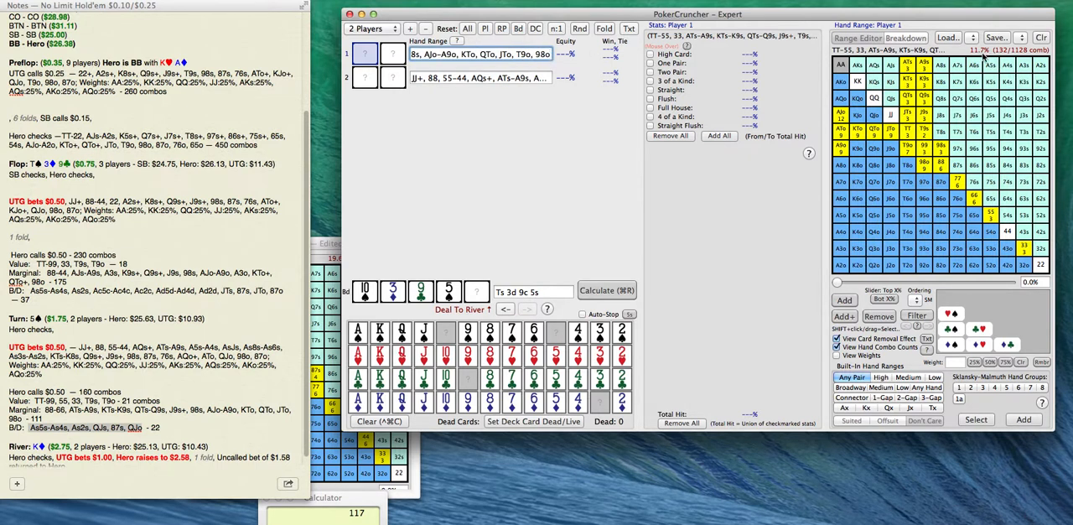
type(",")
key("super+v")
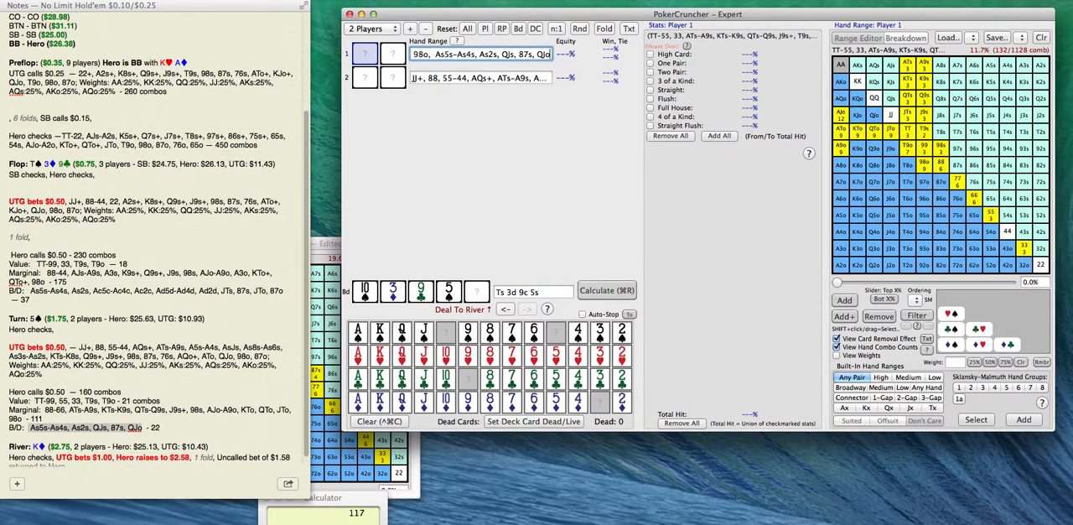
key("Return")
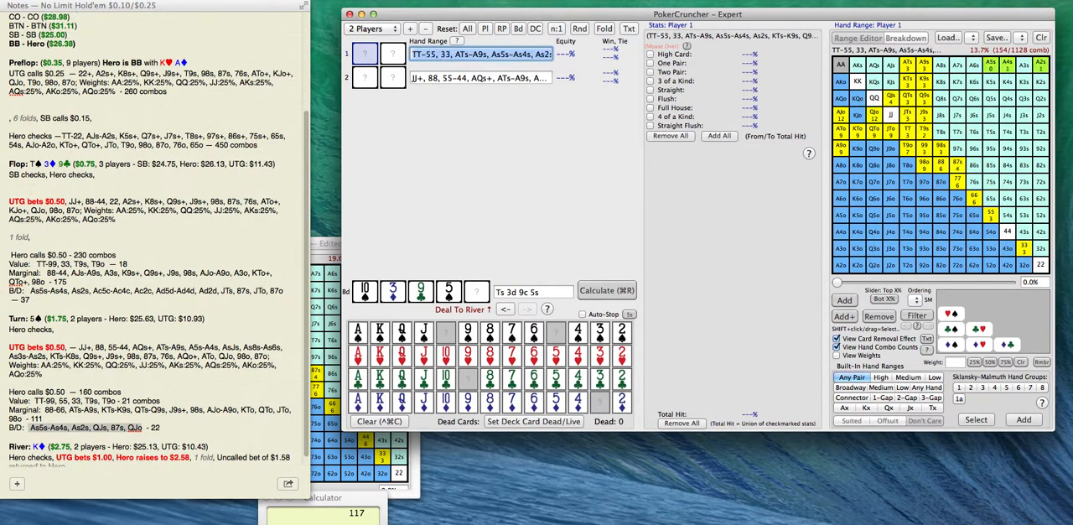
Save Player 1's combined range over stored range #10, keeping the name "full range", and calculate both players' equity on the turn board.
left_click(1023, 39)
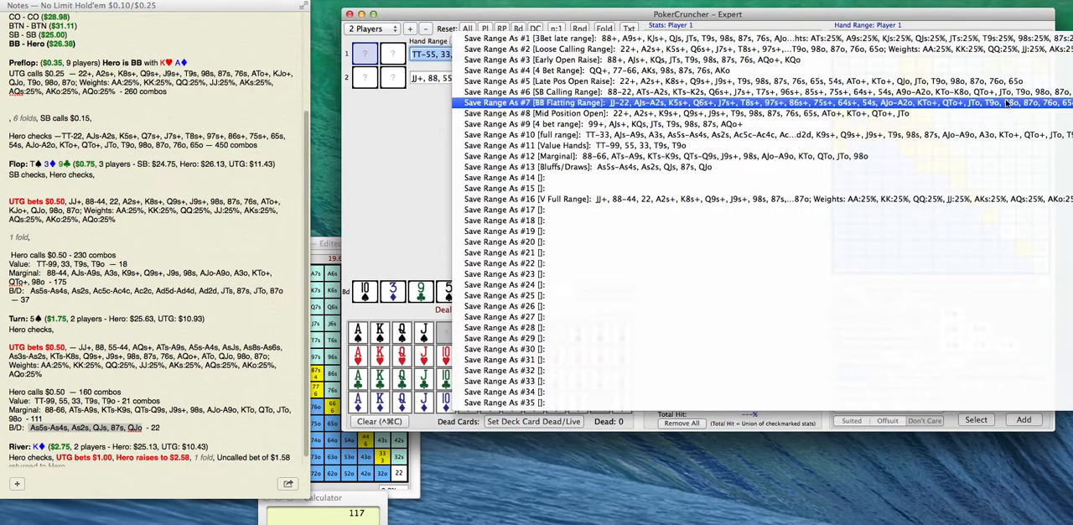
left_click(970, 136)
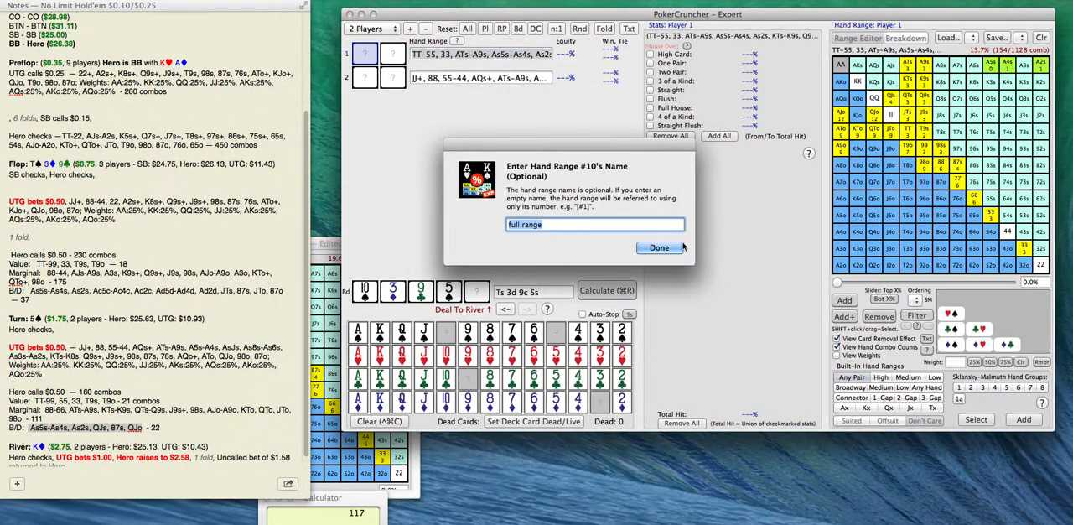
left_click(665, 245)
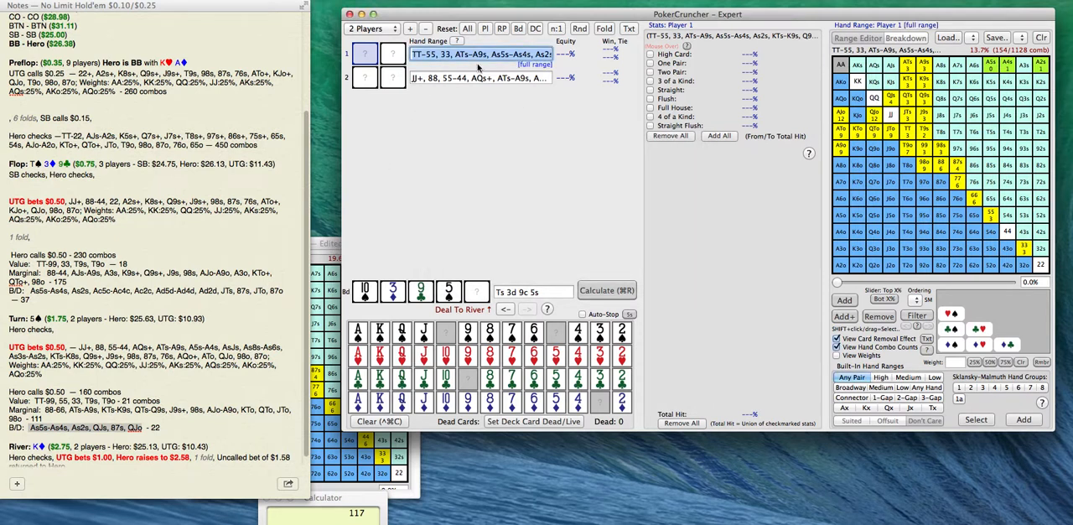
left_click(605, 290)
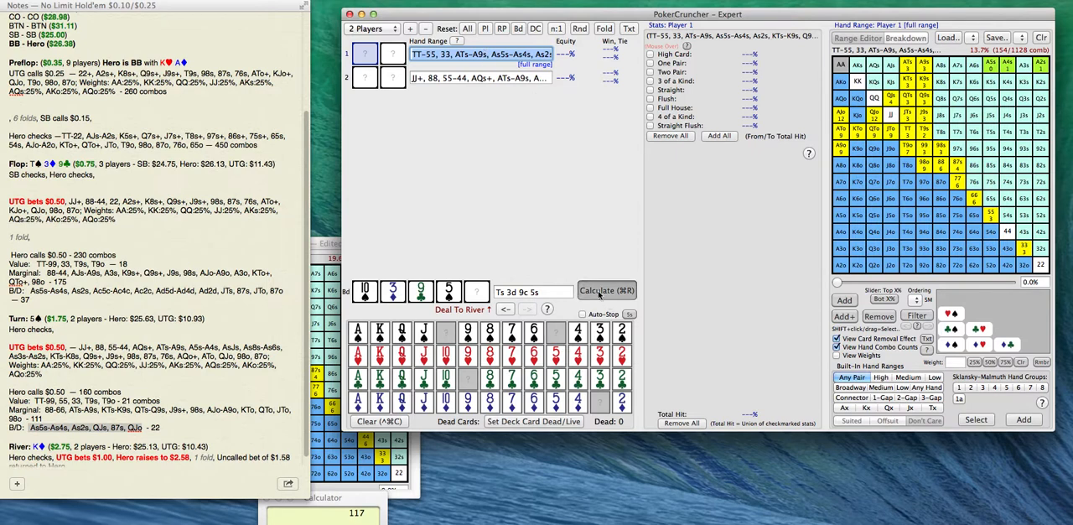
left_click(596, 293)
Deal the king of diamonds as the river card, matching the river line in the notes.
scroll(171, 436, "down", 1)
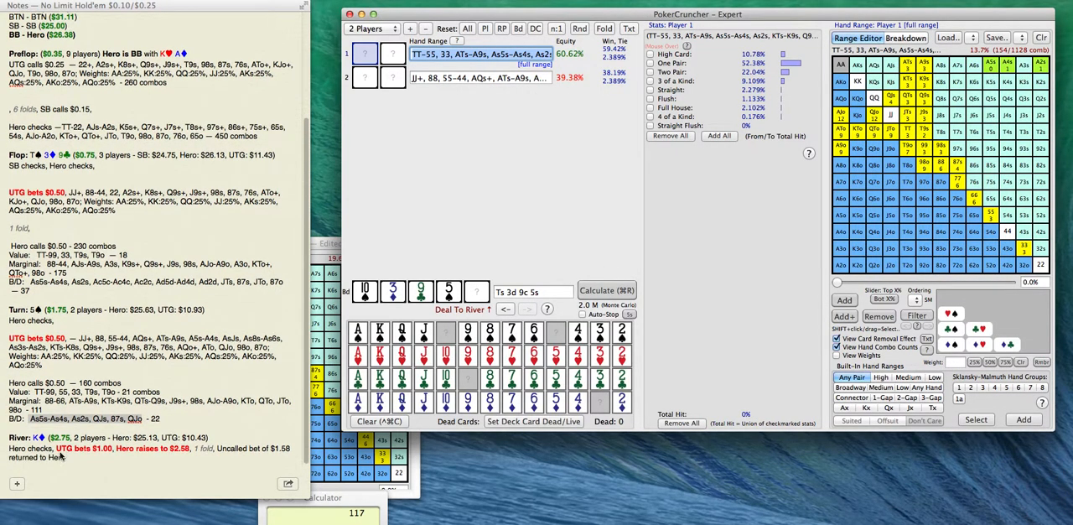
left_click(477, 290)
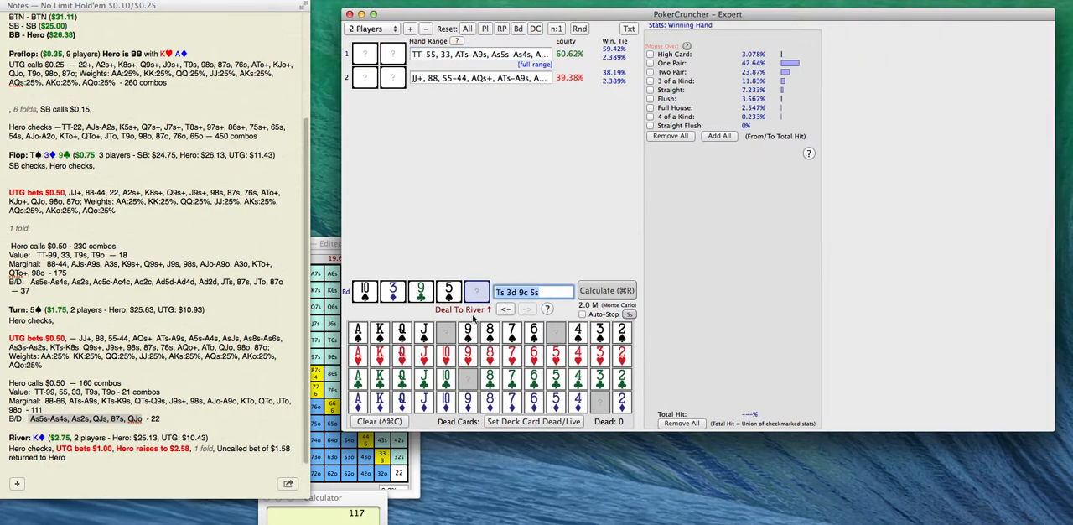
left_click(380, 403)
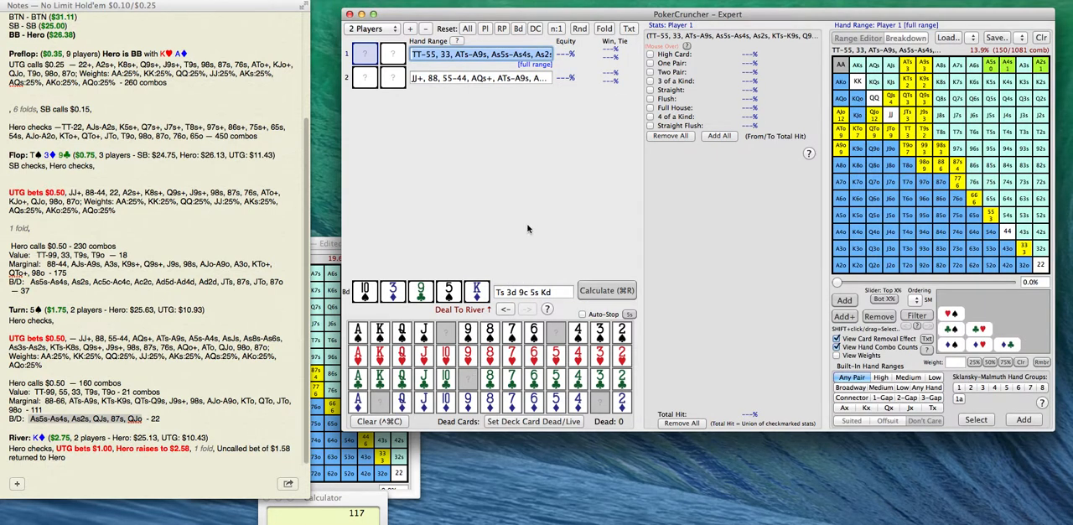